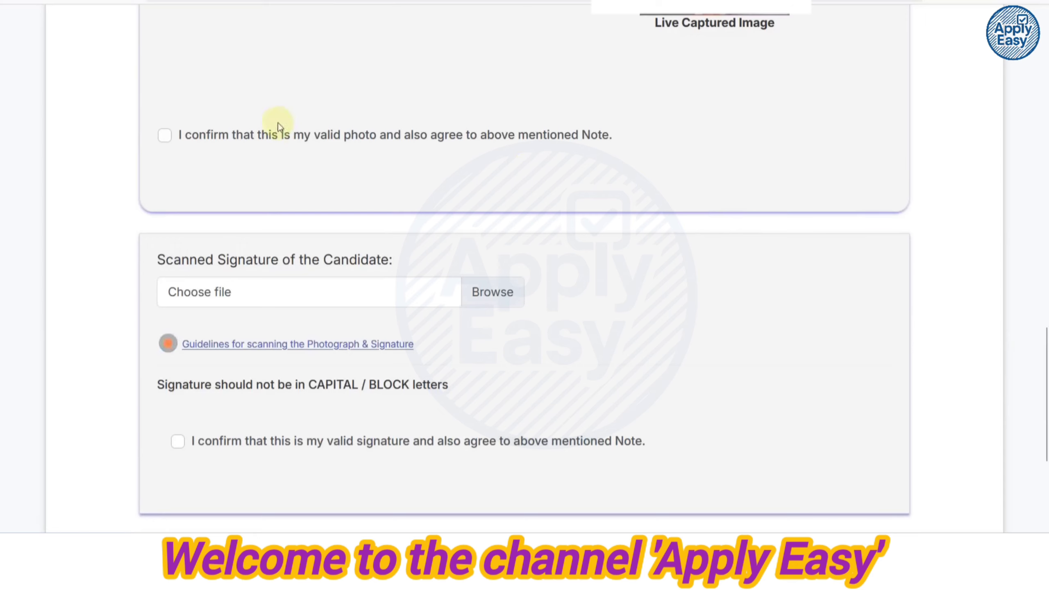
Confirm the uploaded photo and choose the scanned signature image for upload.
click(165, 137)
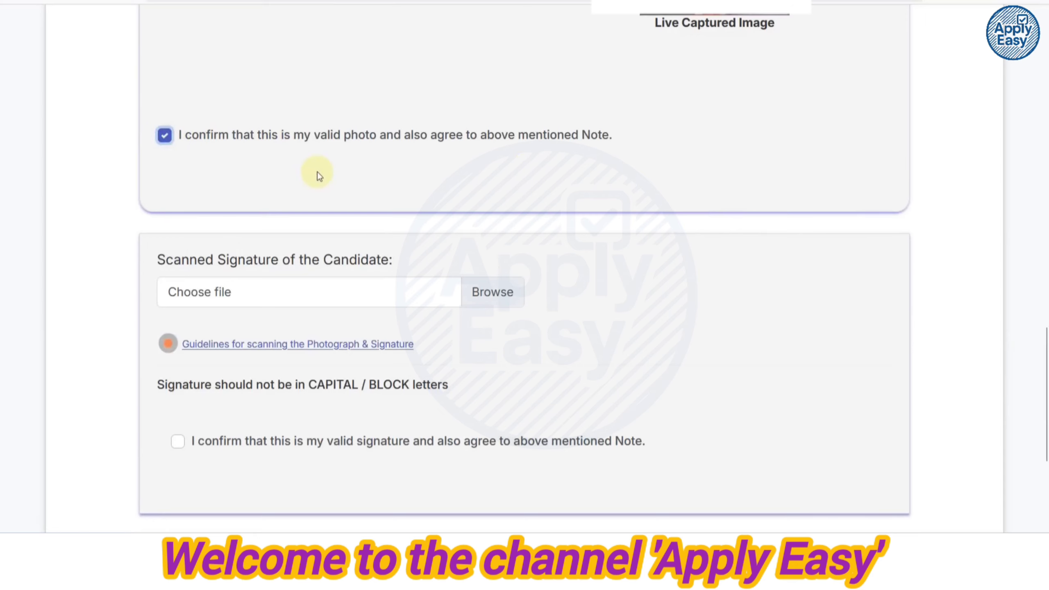
scroll(317, 174, down, 3)
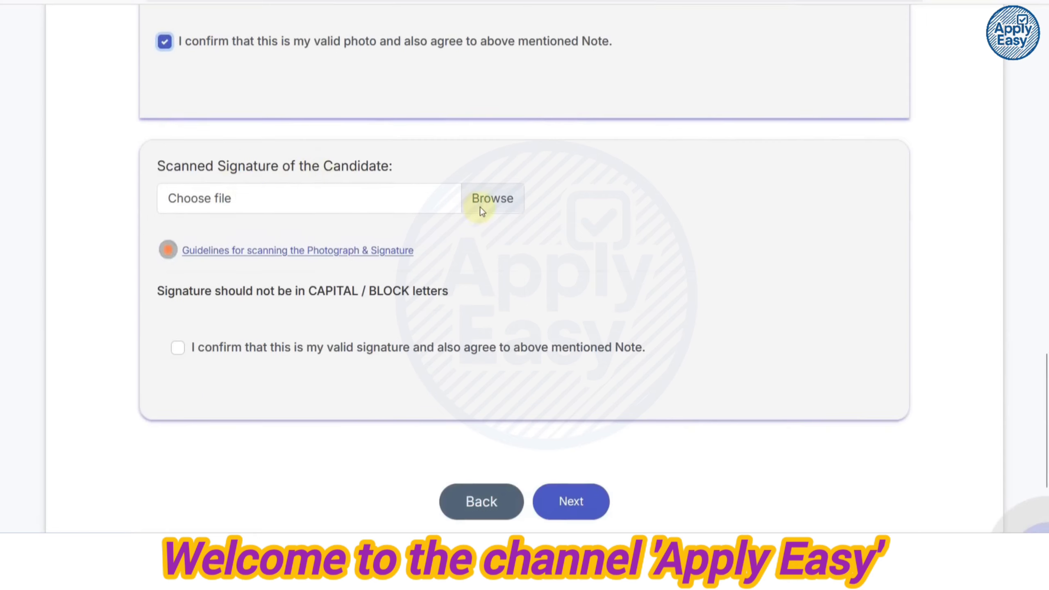
click(482, 209)
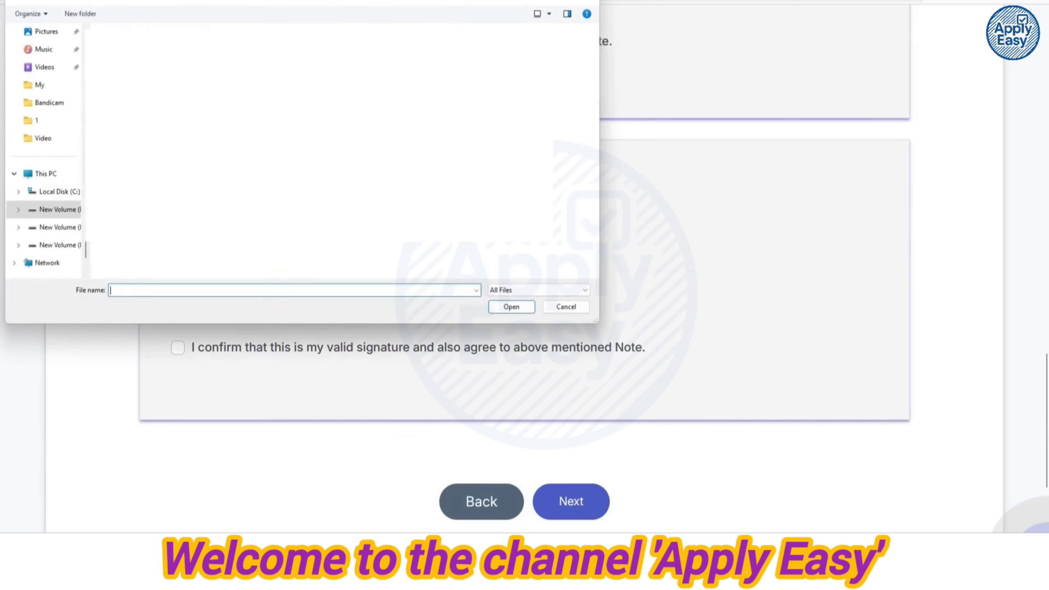
key(Return)
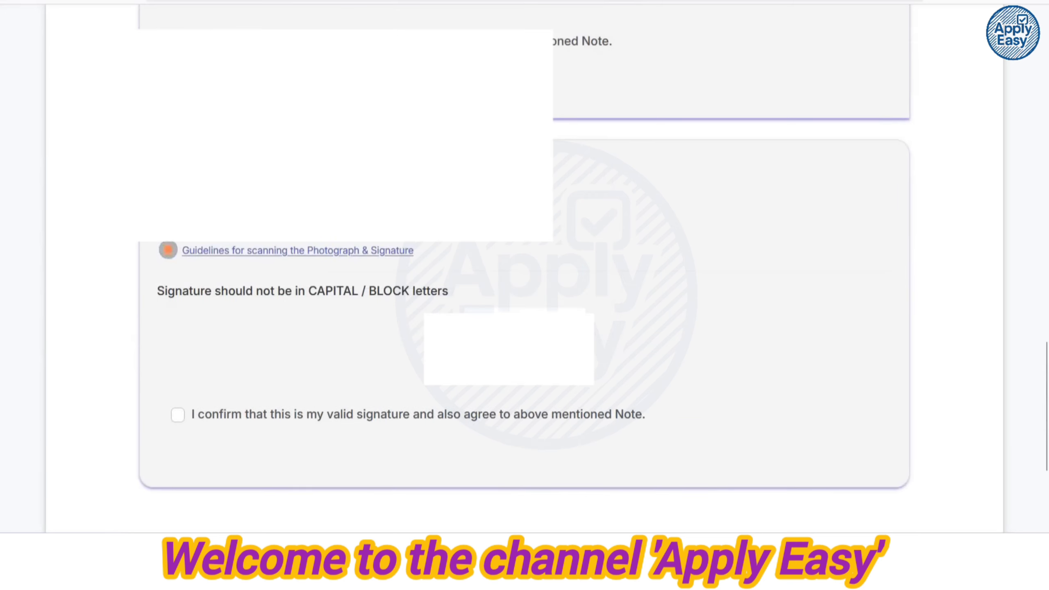
Confirm the signature is valid and save to continue to the Basic Details form.
scroll(220, 277, down, 4)
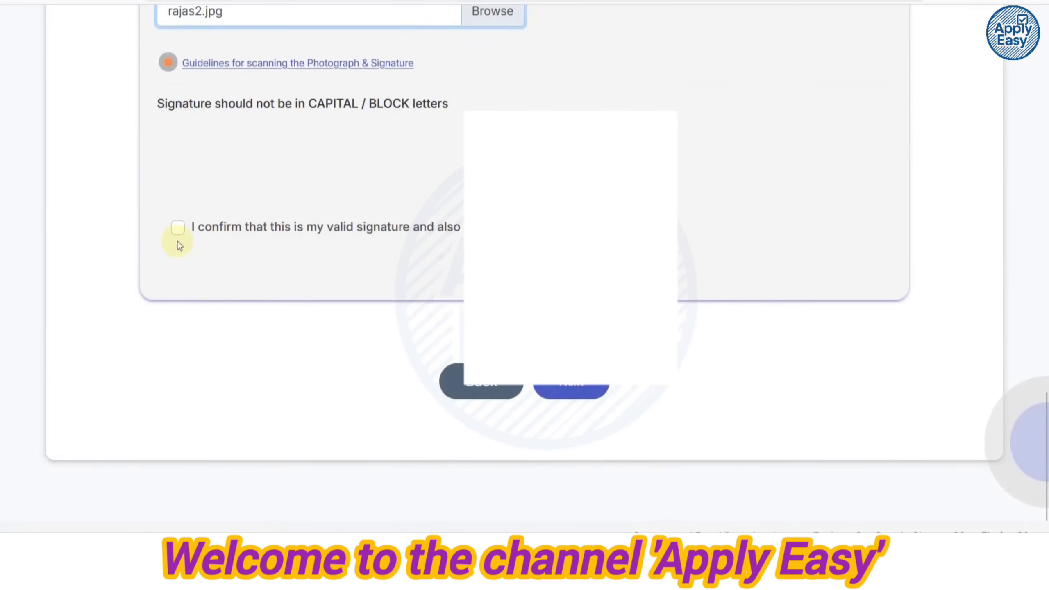
click(177, 228)
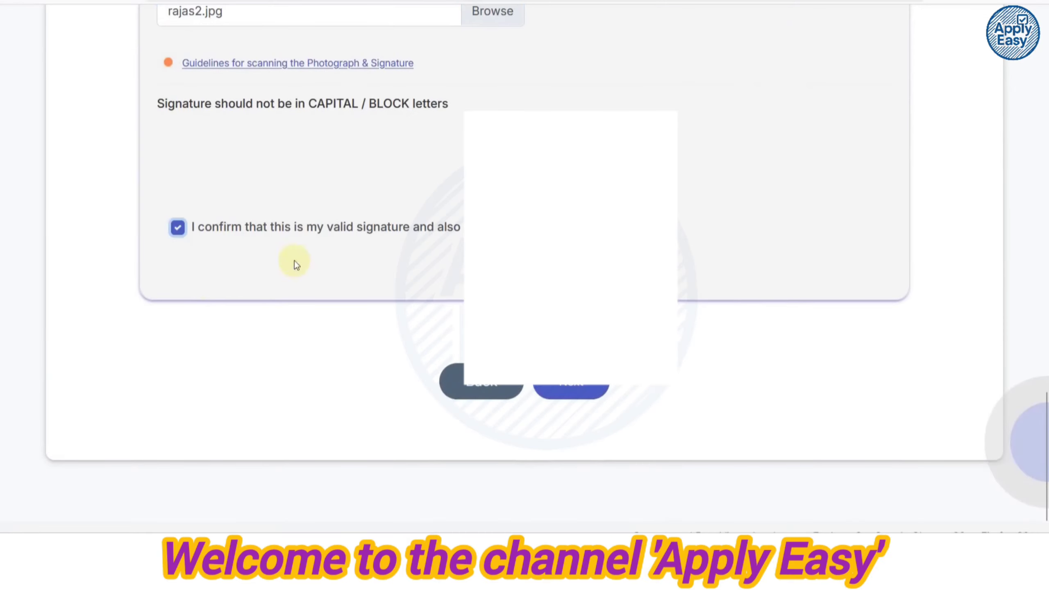
click(564, 387)
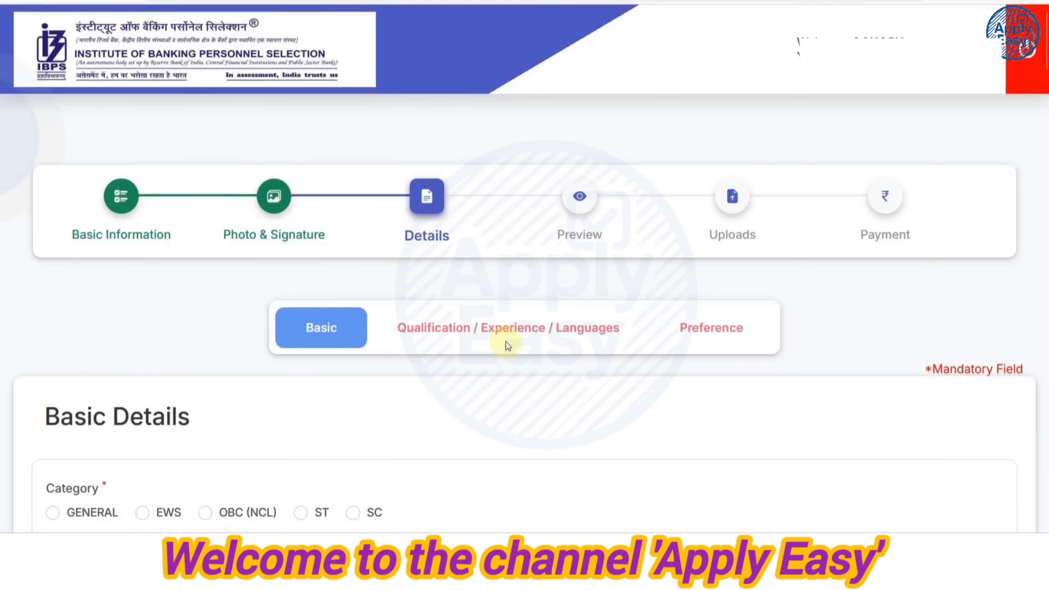
Set the category to SC and dismiss the category warning.
scroll(507, 345, down, 6)
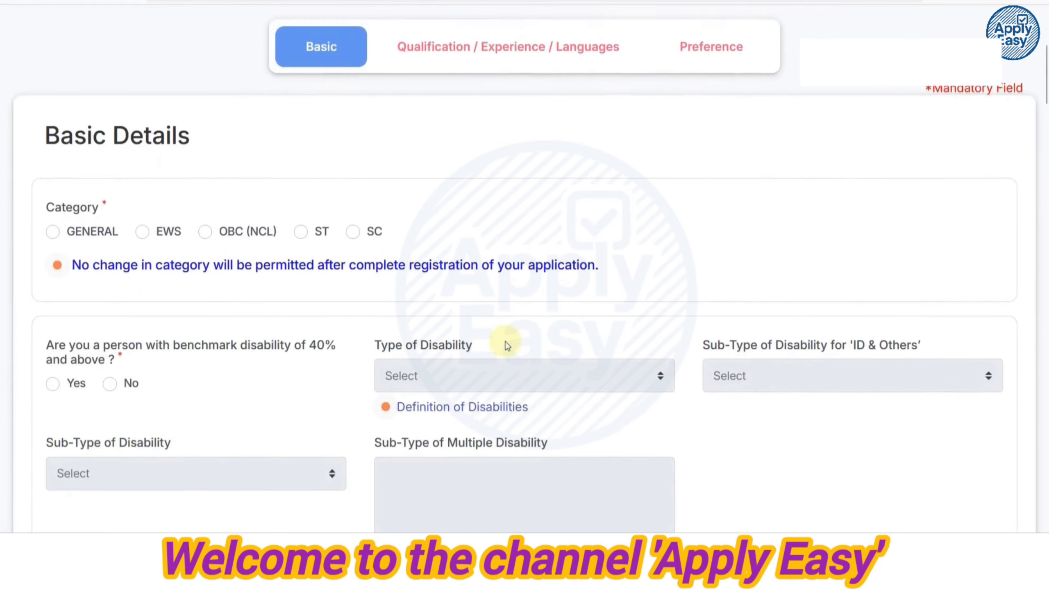
scroll(443, 328, down, 2)
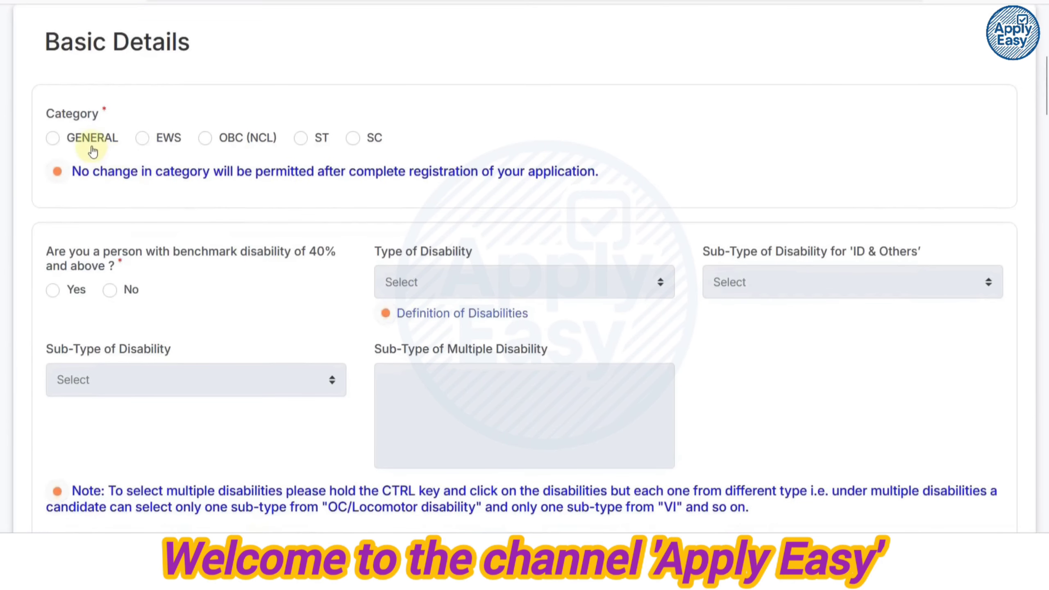
click(354, 139)
click(599, 341)
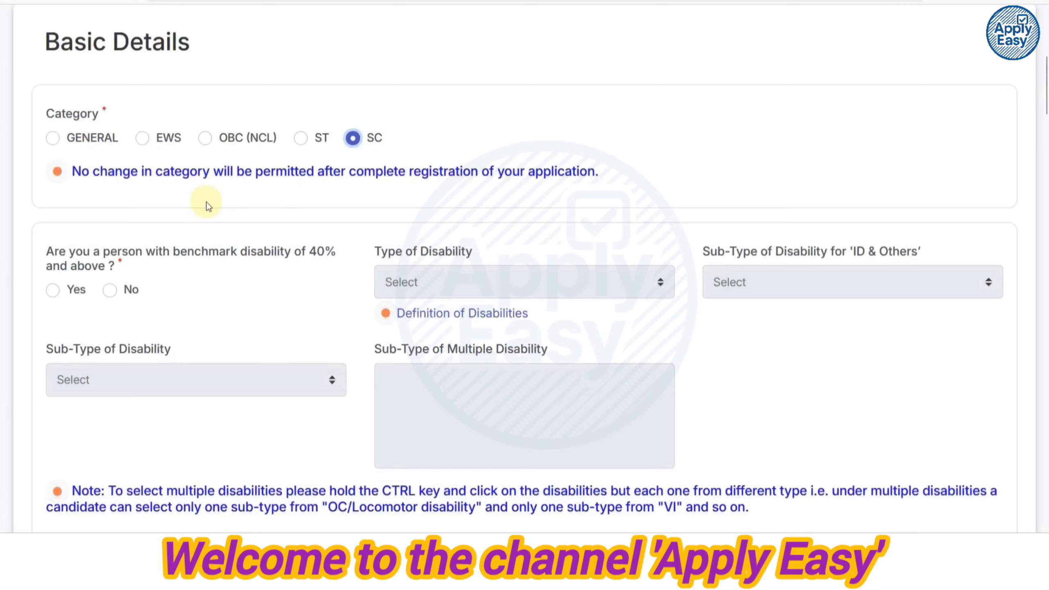
Answer Yes to benchmark disability and choose HI as the type of disability.
scroll(204, 203, down, 2)
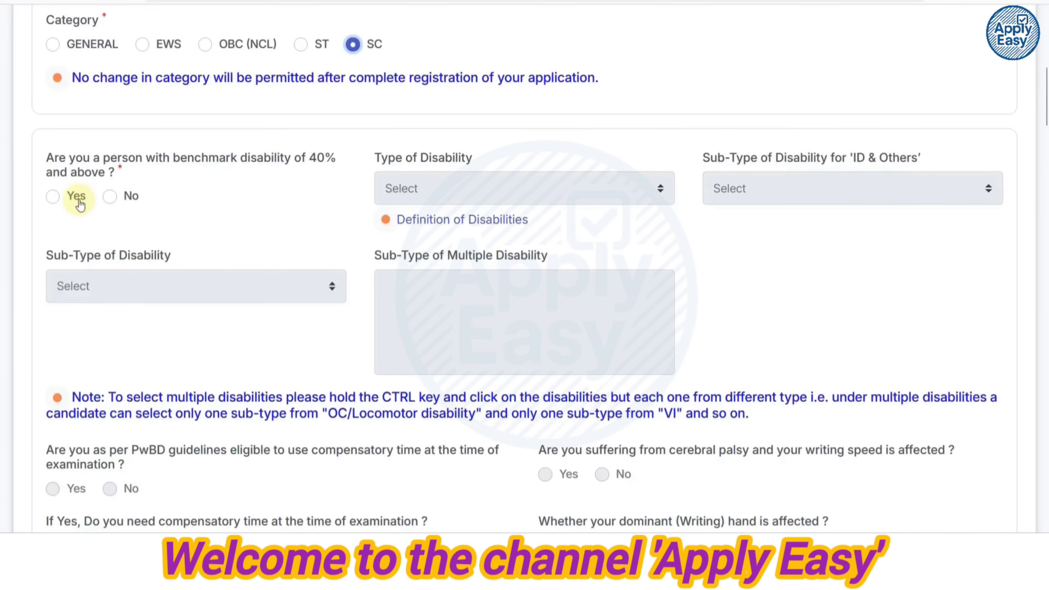
click(52, 197)
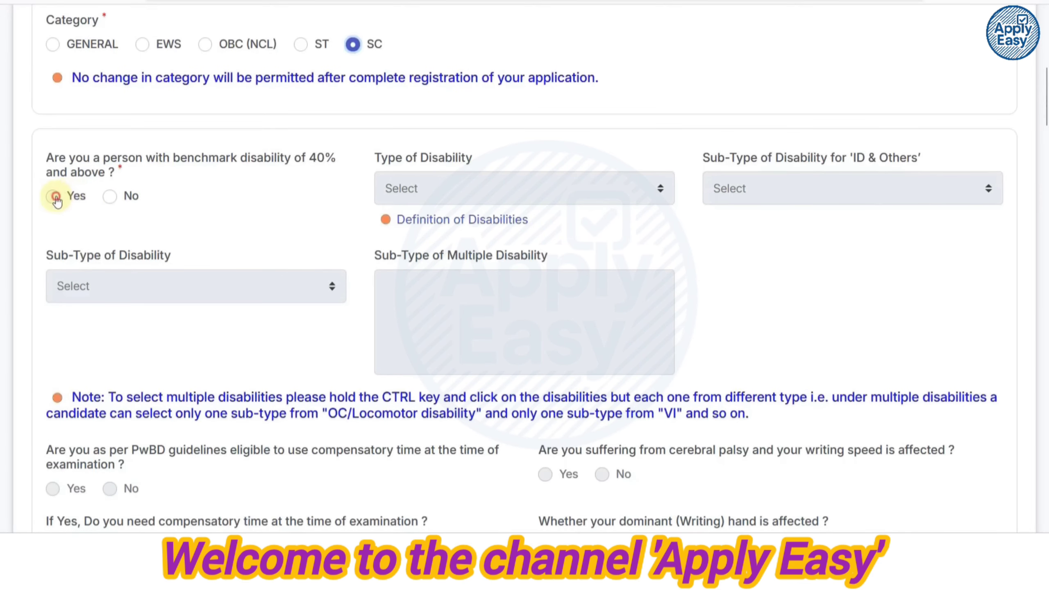
click(436, 193)
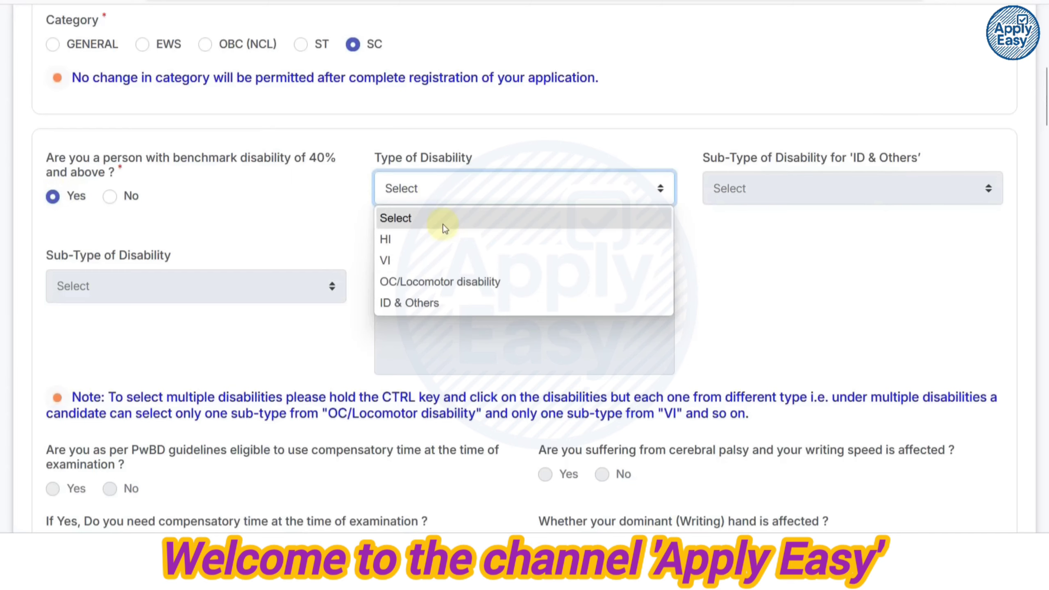
click(444, 249)
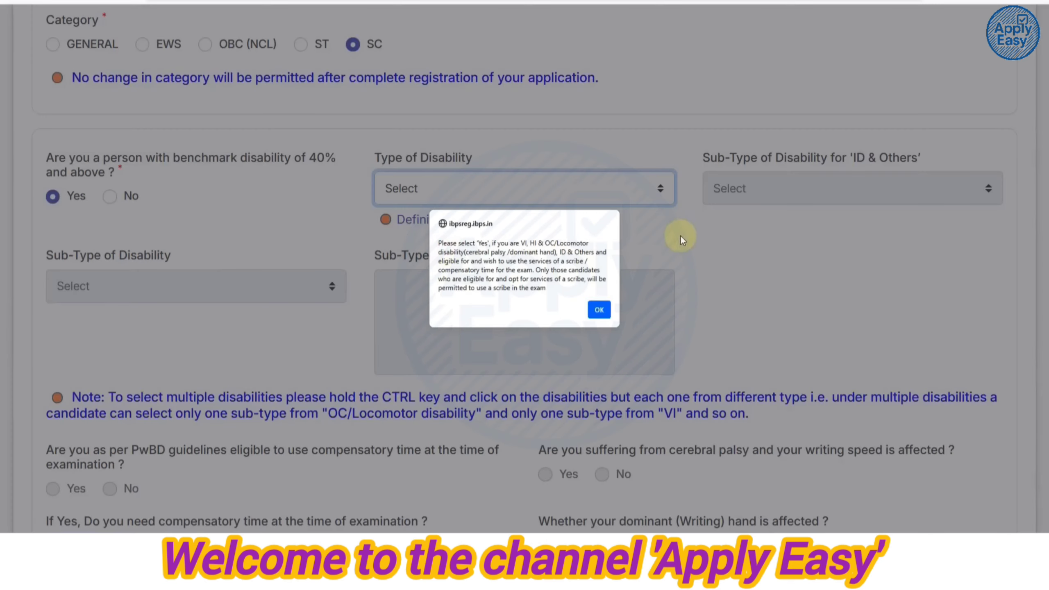
click(599, 307)
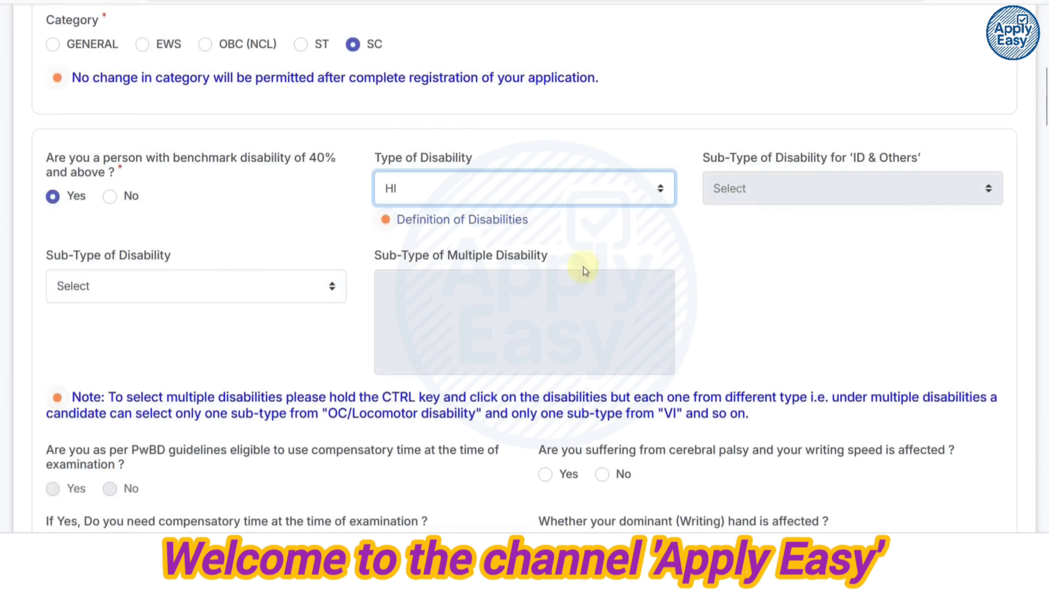
click(223, 296)
click(598, 320)
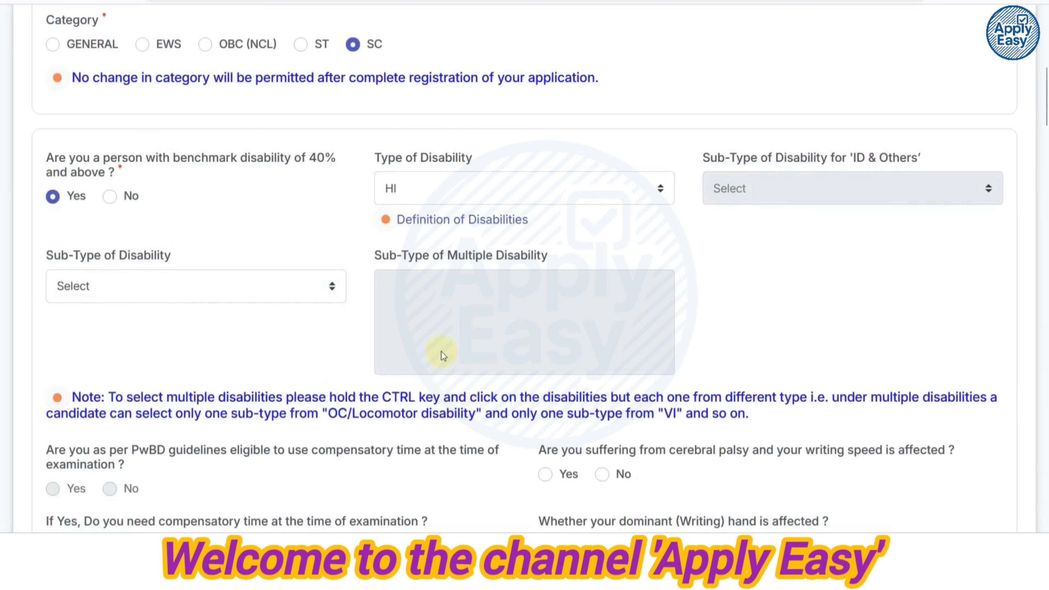
click(413, 198)
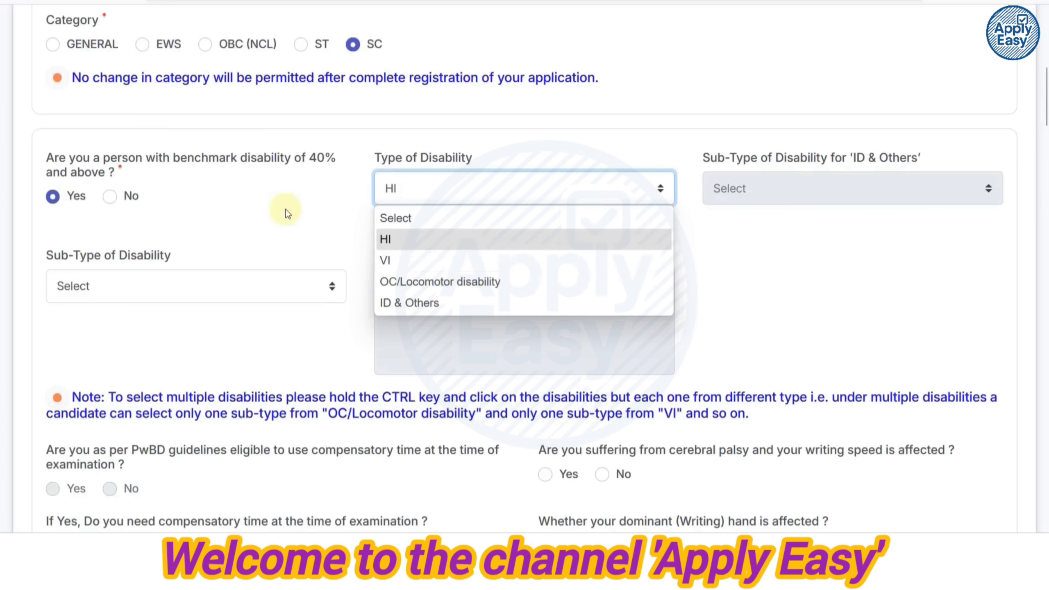
click(651, 186)
Change the benchmark disability answer to No, clearing the disability type.
scroll(669, 322, down, 5)
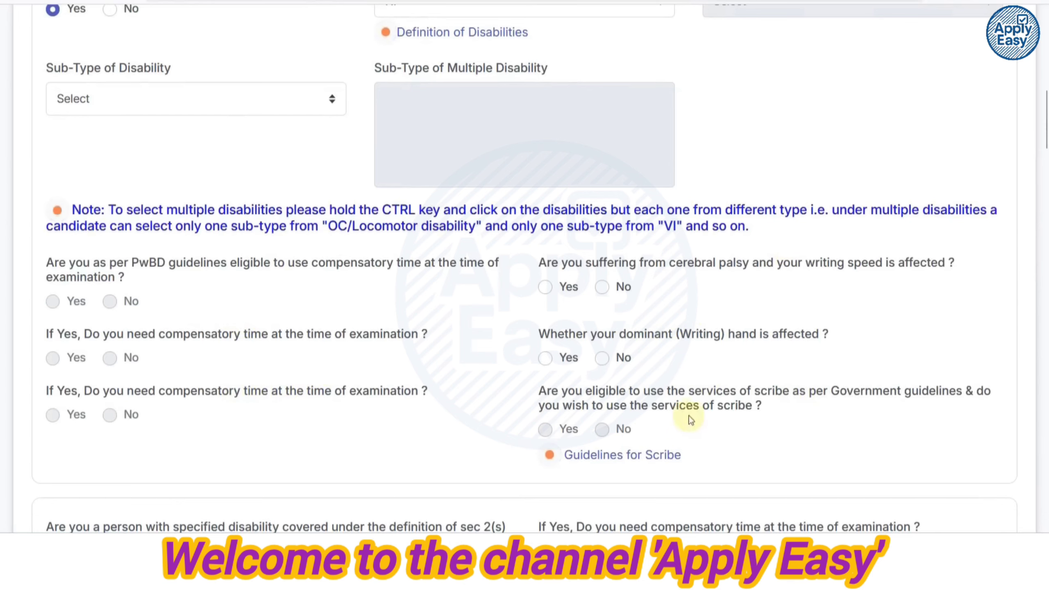
scroll(278, 298, up, 2)
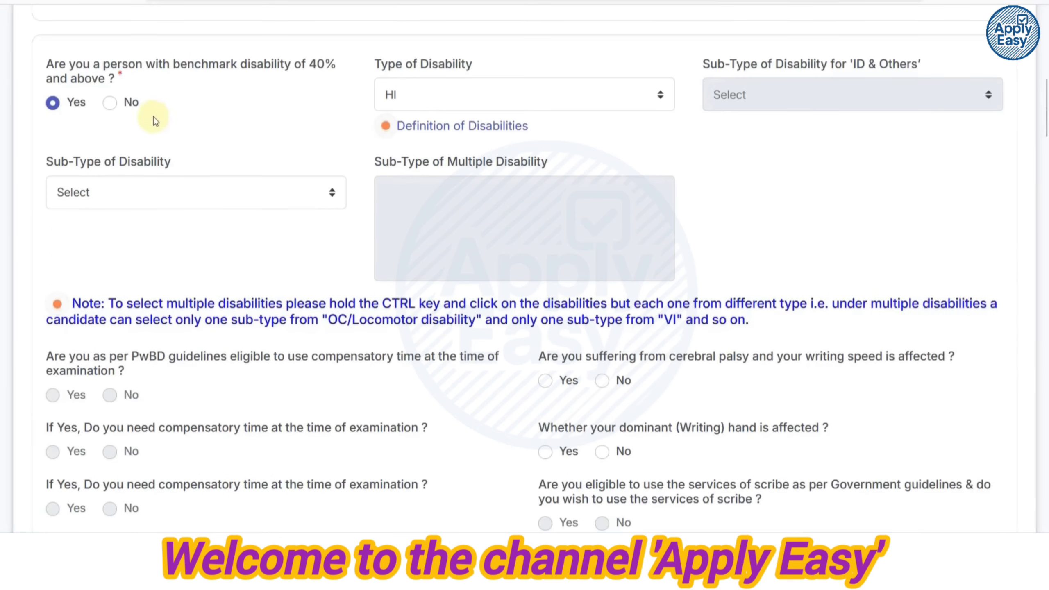
click(114, 108)
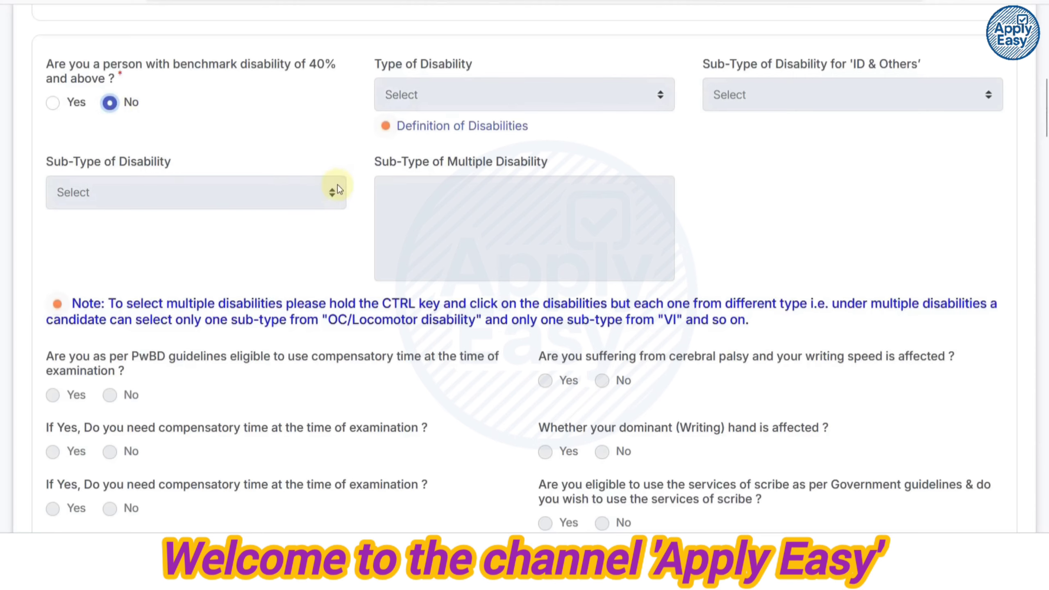
Answer No to the sec 2(s) RPwD Act writing-difficulty question.
scroll(365, 205, down, 2)
scroll(365, 206, down, 6)
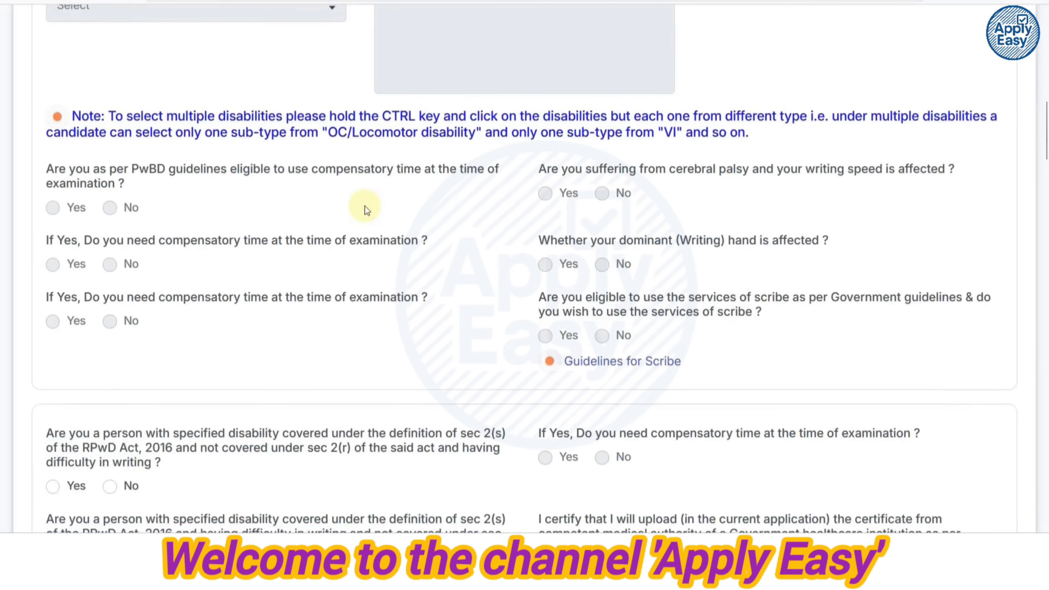
scroll(364, 206, down, 2)
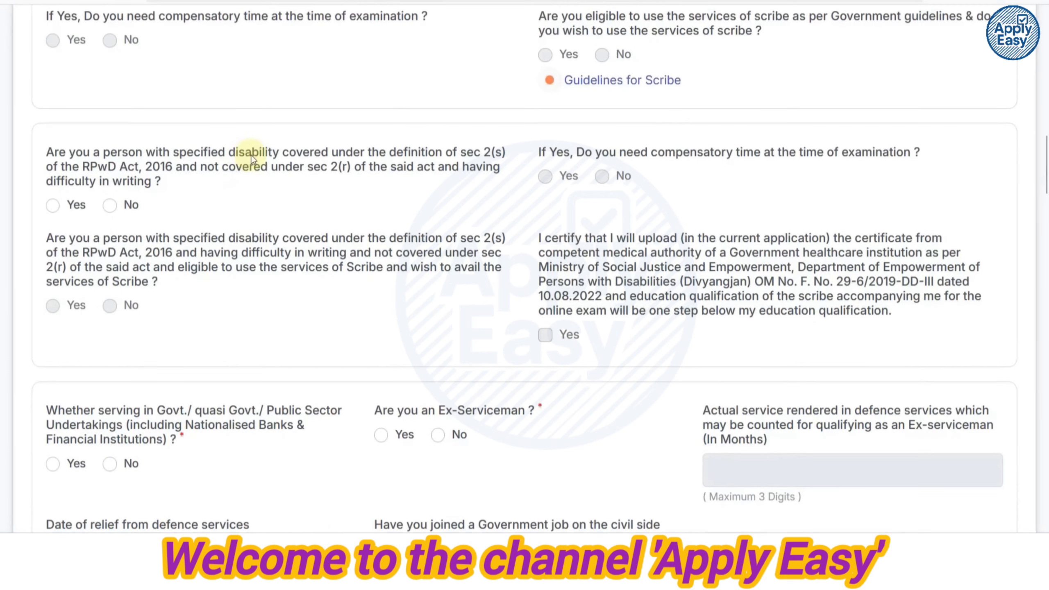
click(109, 204)
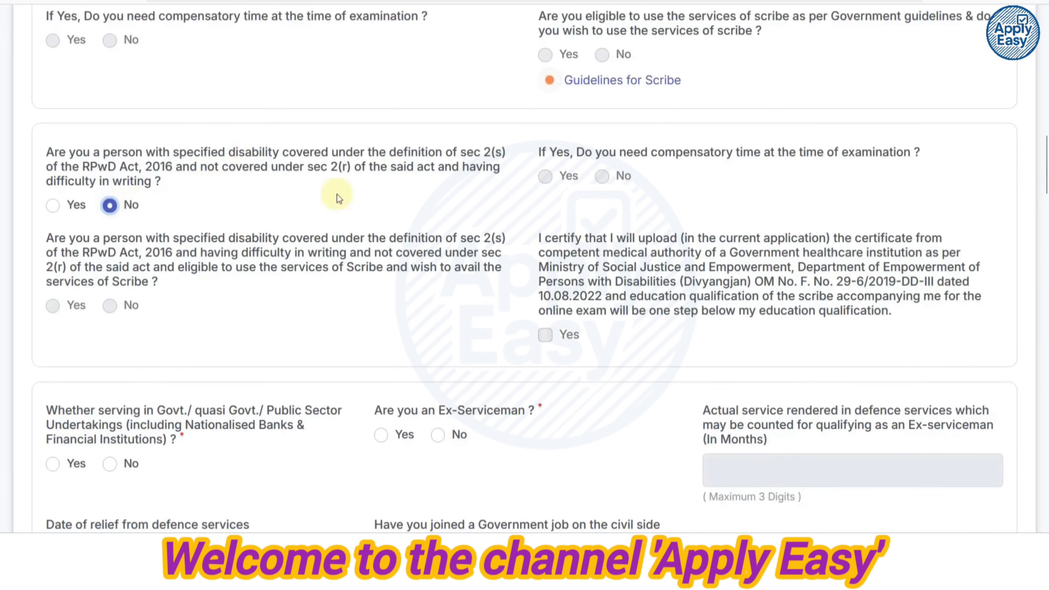
scroll(297, 271, down, 4)
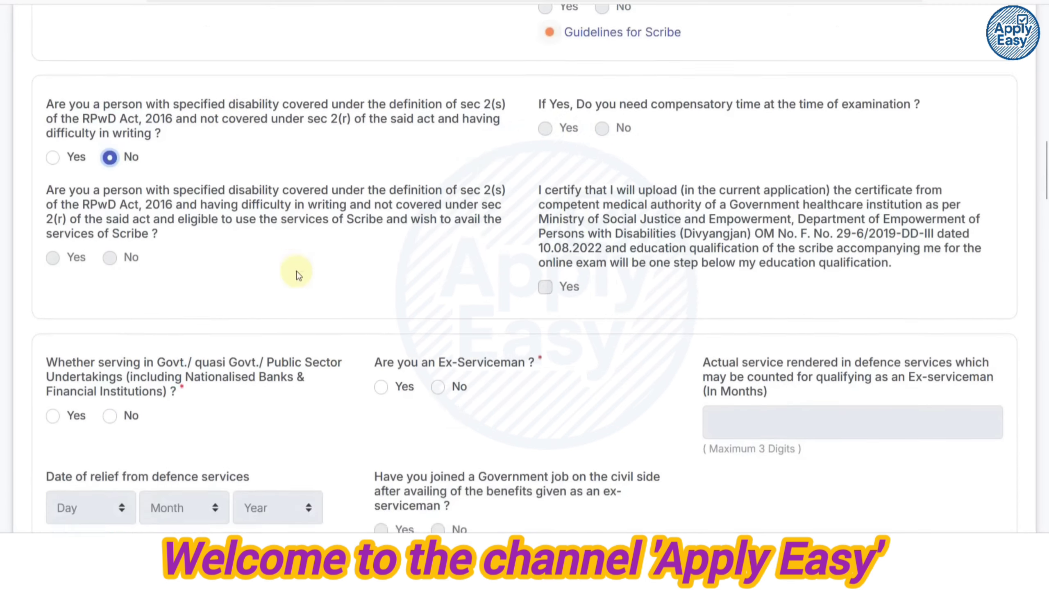
scroll(248, 218, down, 2)
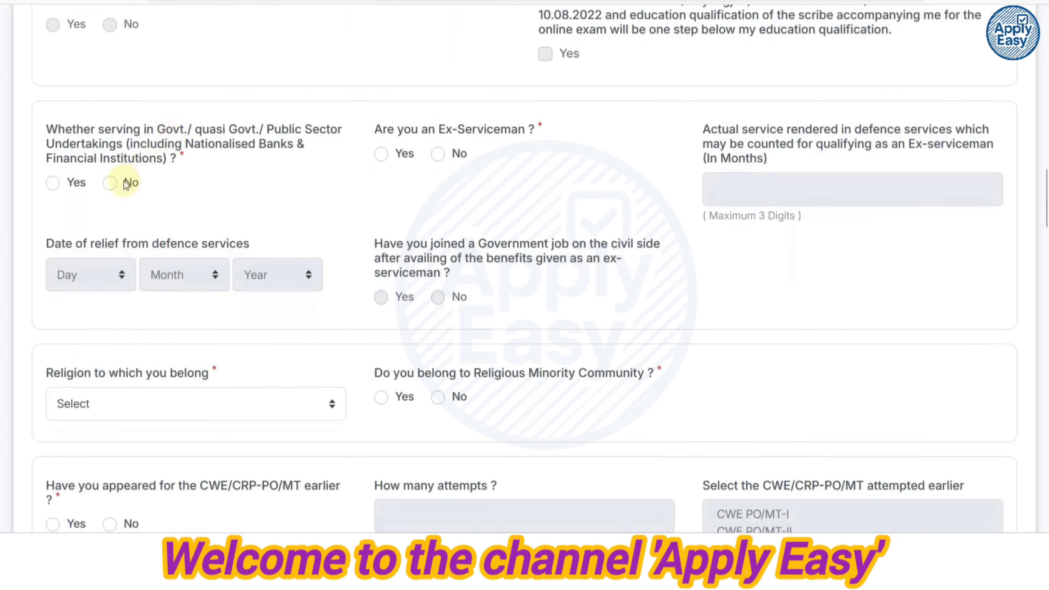
Answer No to government/PSU service and No to being an Ex-Serviceman.
click(109, 183)
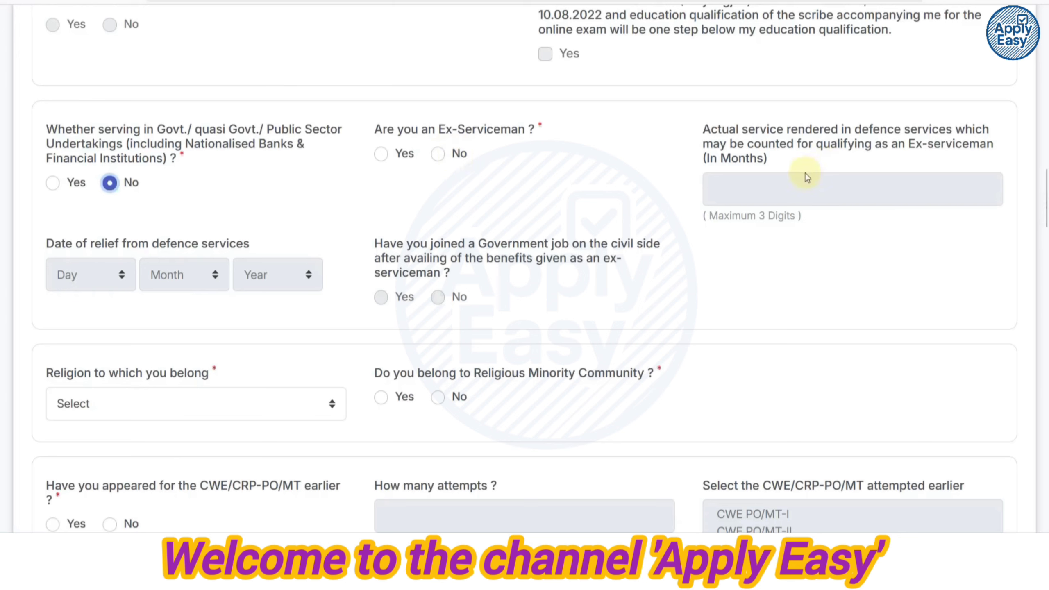
click(388, 156)
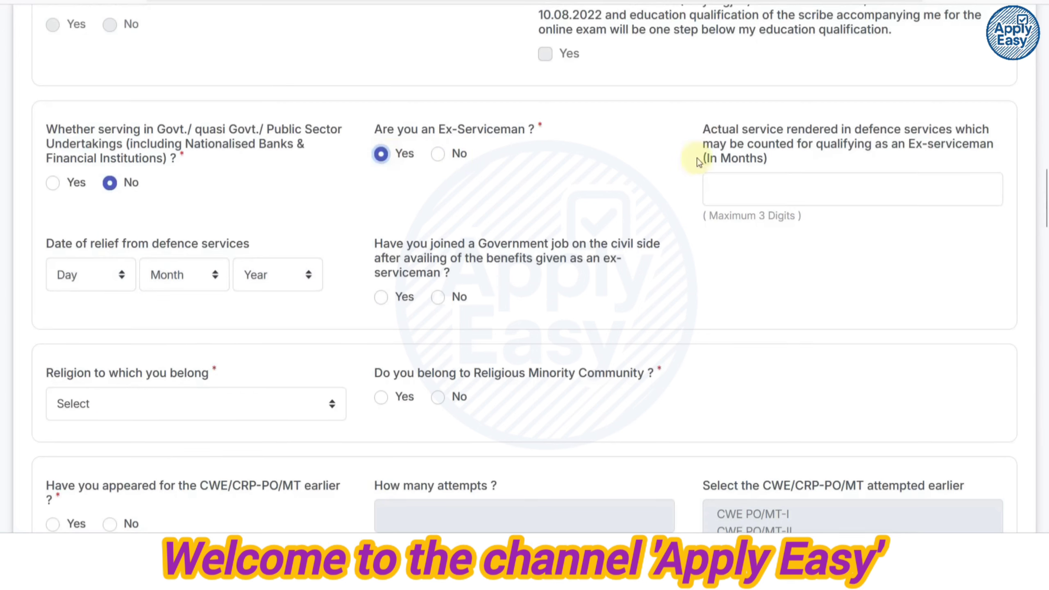
click(784, 179)
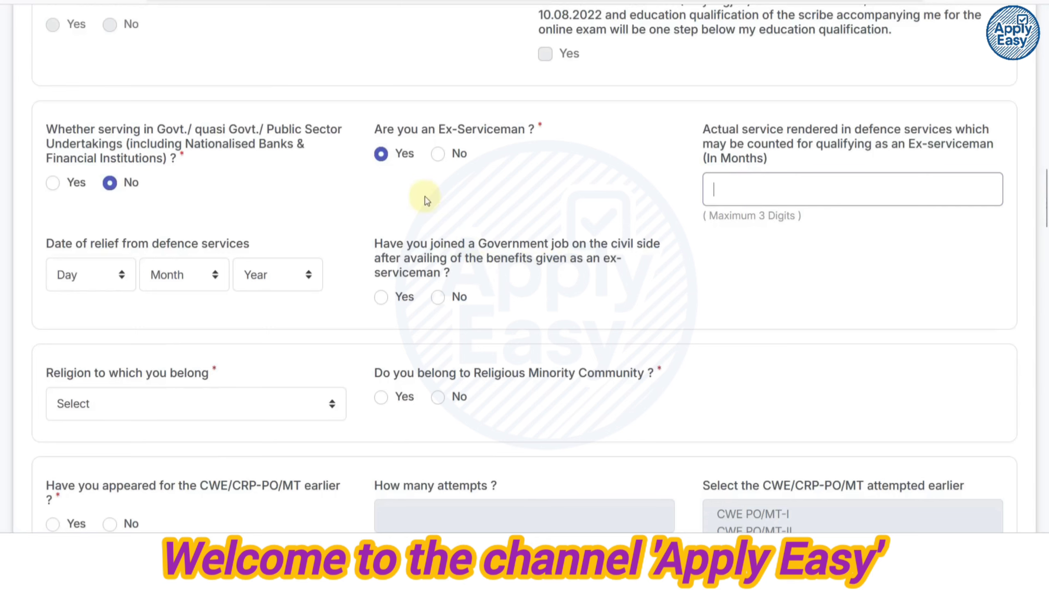
click(437, 153)
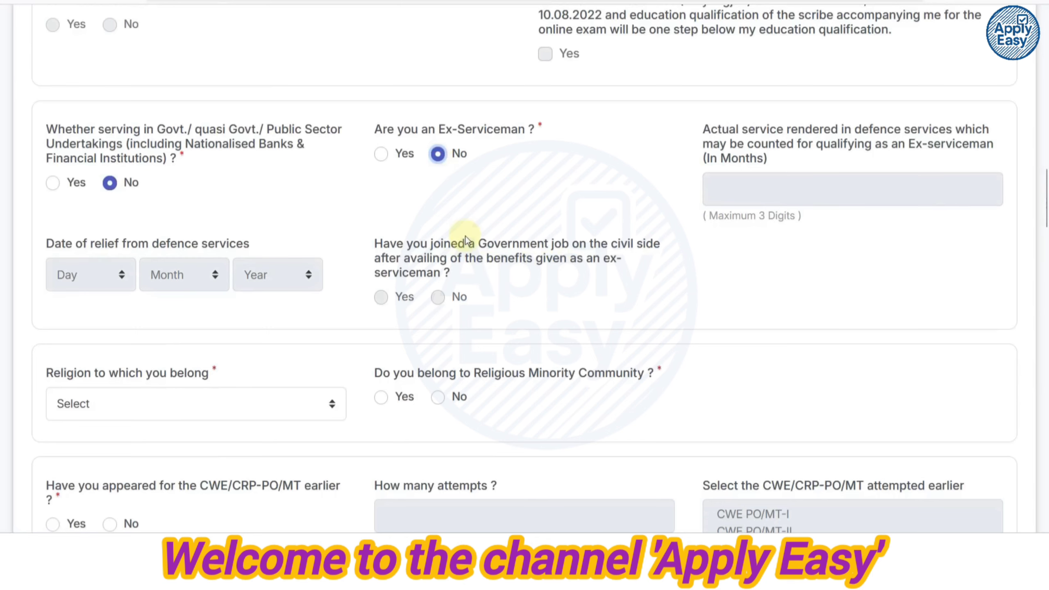
Set religion to Hinduism and answer No to belonging to a religious minority.
scroll(465, 236, down, 4)
click(168, 214)
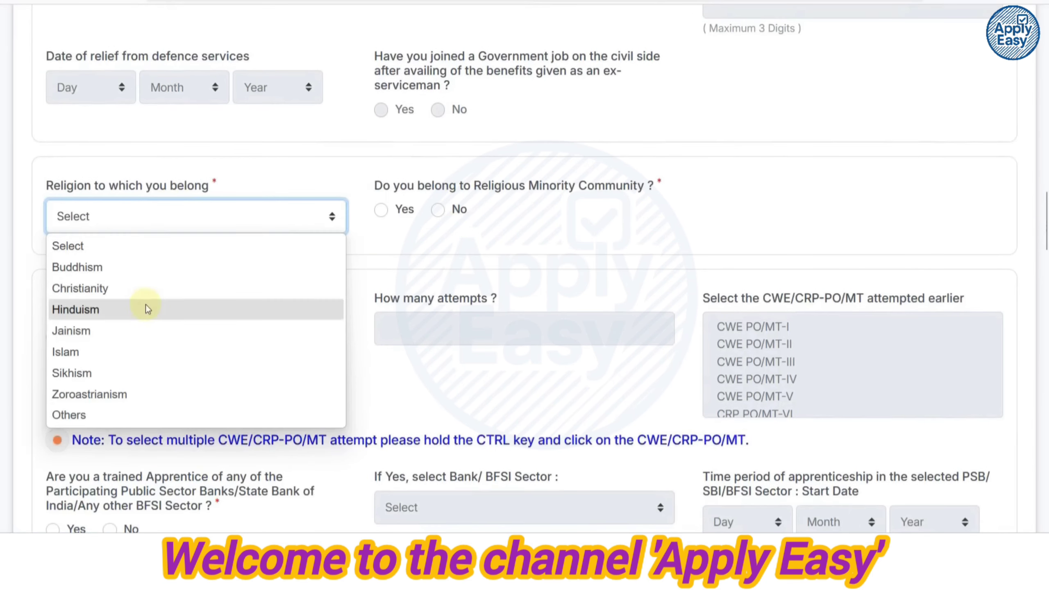
click(149, 309)
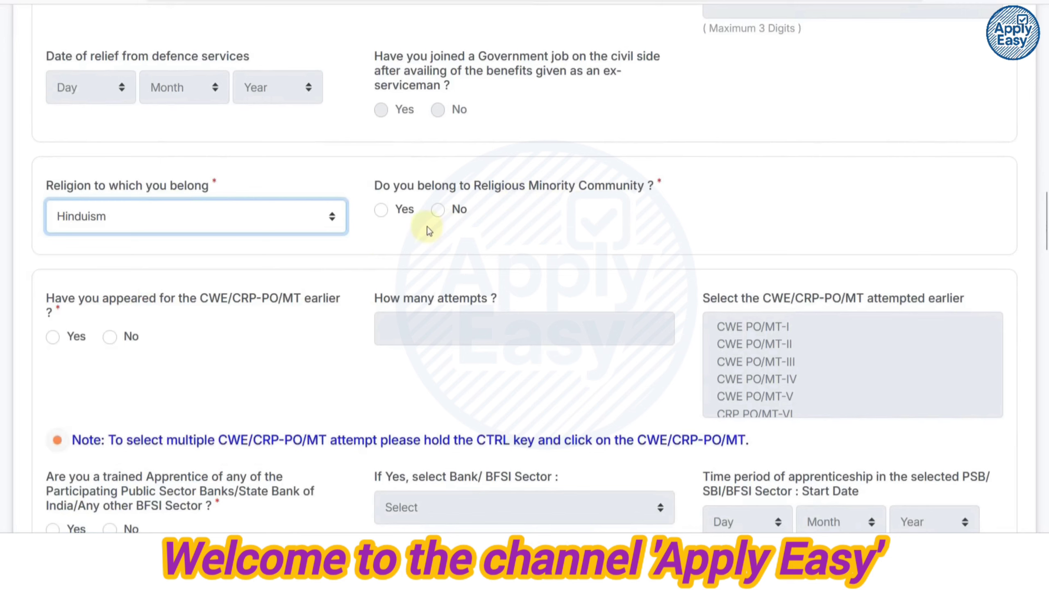
click(381, 211)
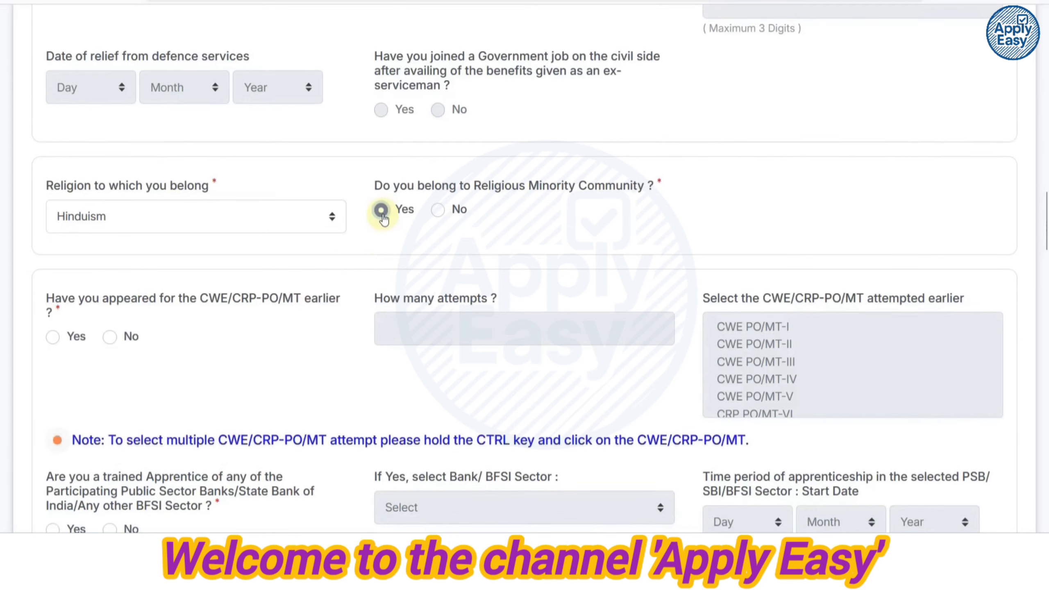
click(438, 212)
scroll(436, 213, down, 2)
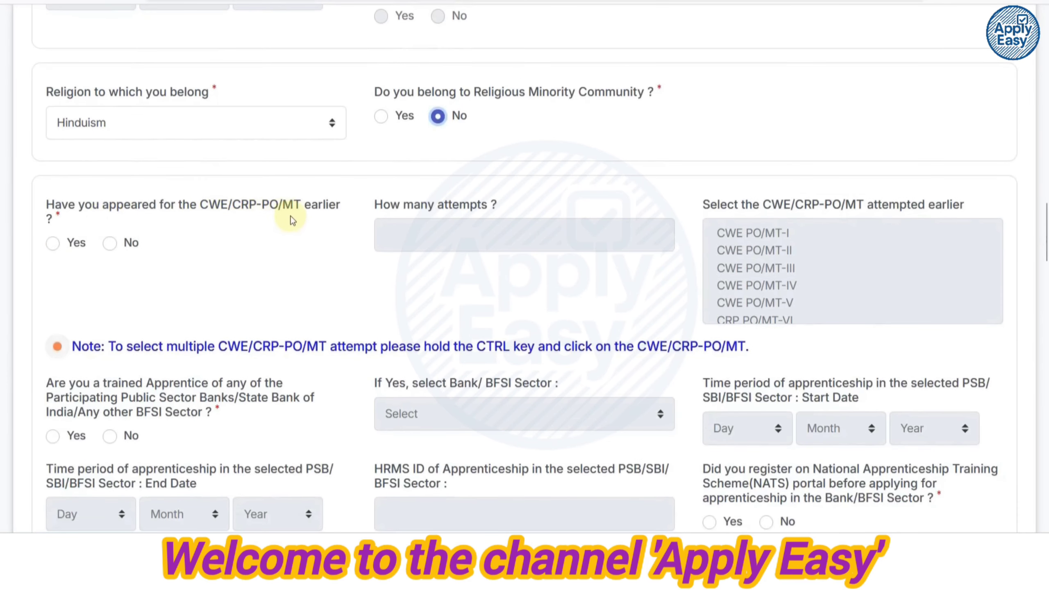
Mark having appeared earlier, select CRP PO/MT-XII and XIII, and enter 2 attempts.
click(53, 246)
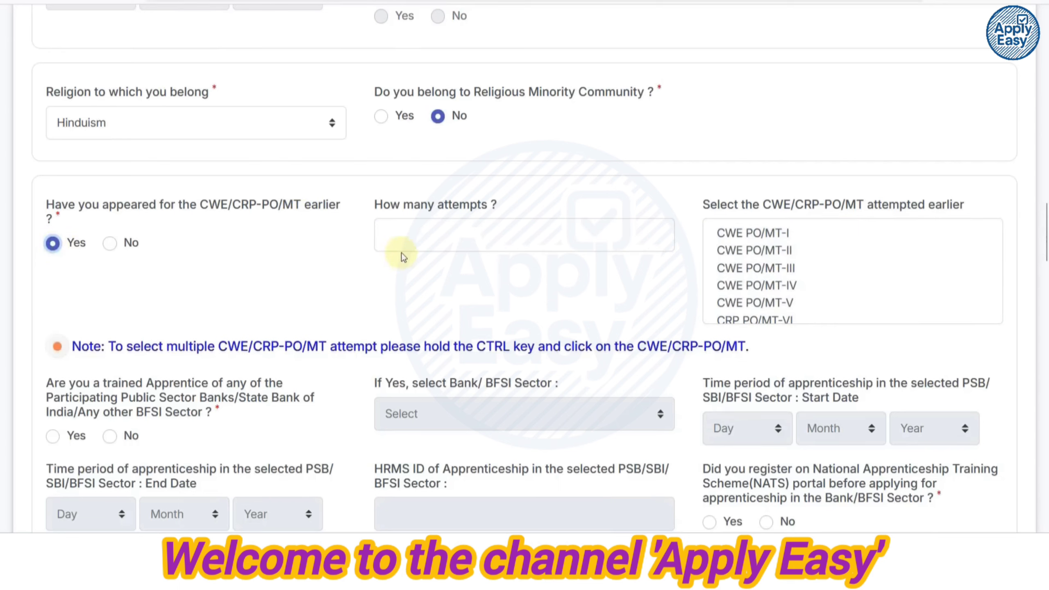
click(409, 240)
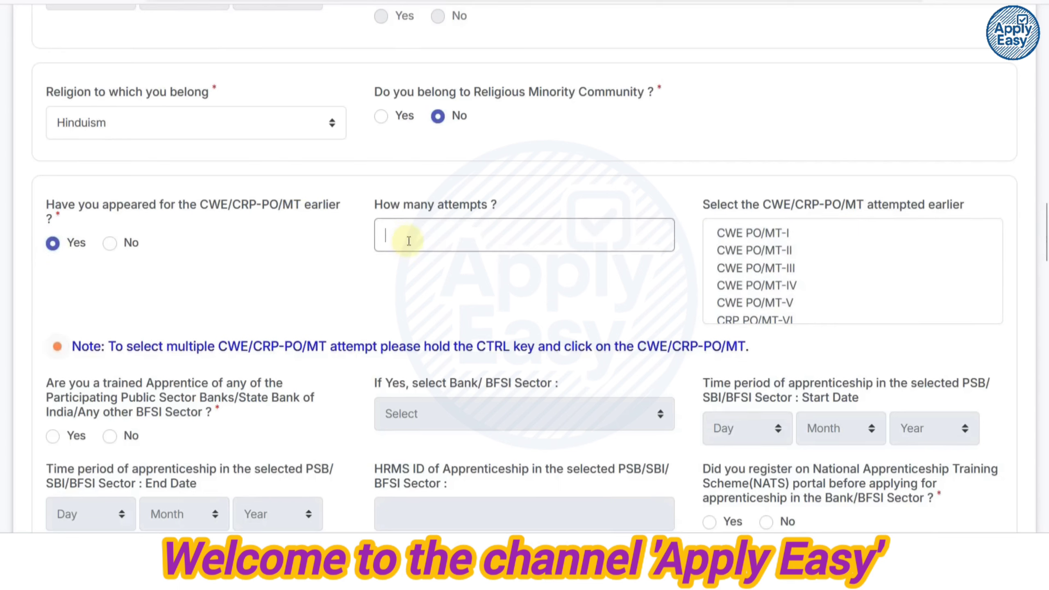
scroll(776, 267, down, 2)
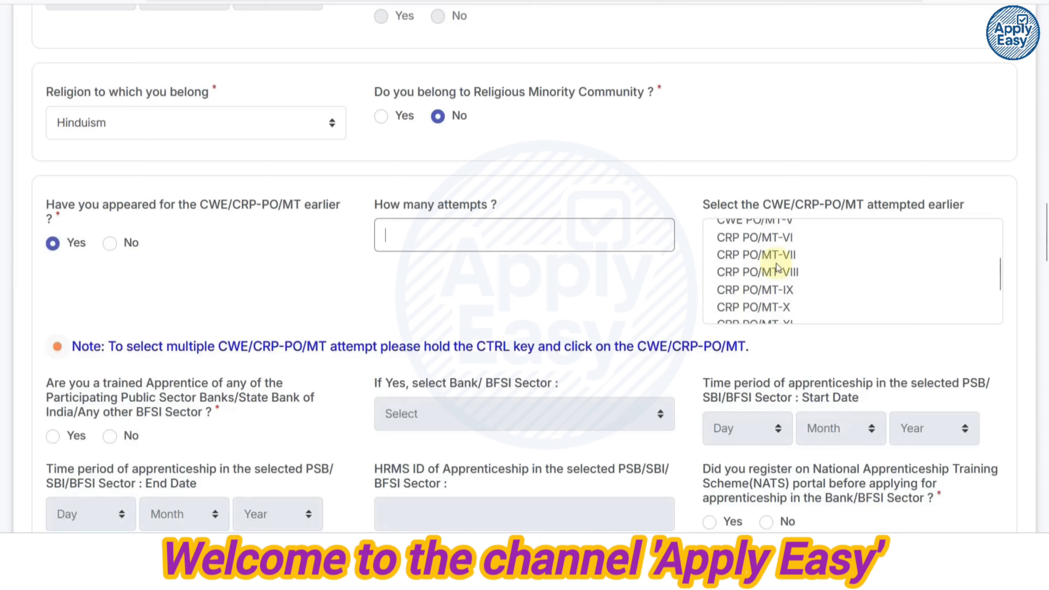
scroll(777, 268, down, 2)
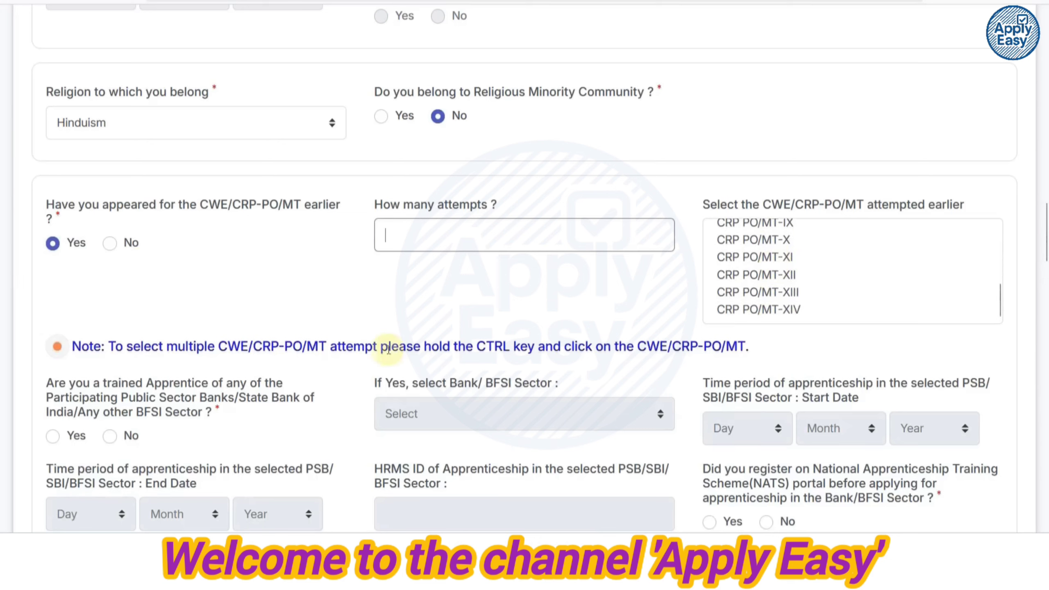
click(758, 276)
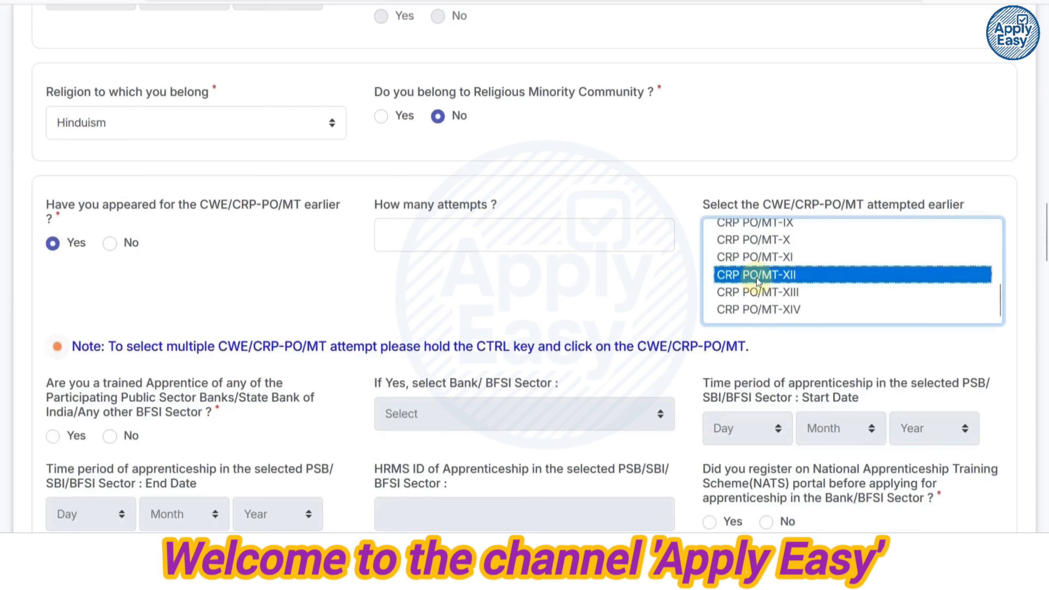
ctrl+click(757, 294)
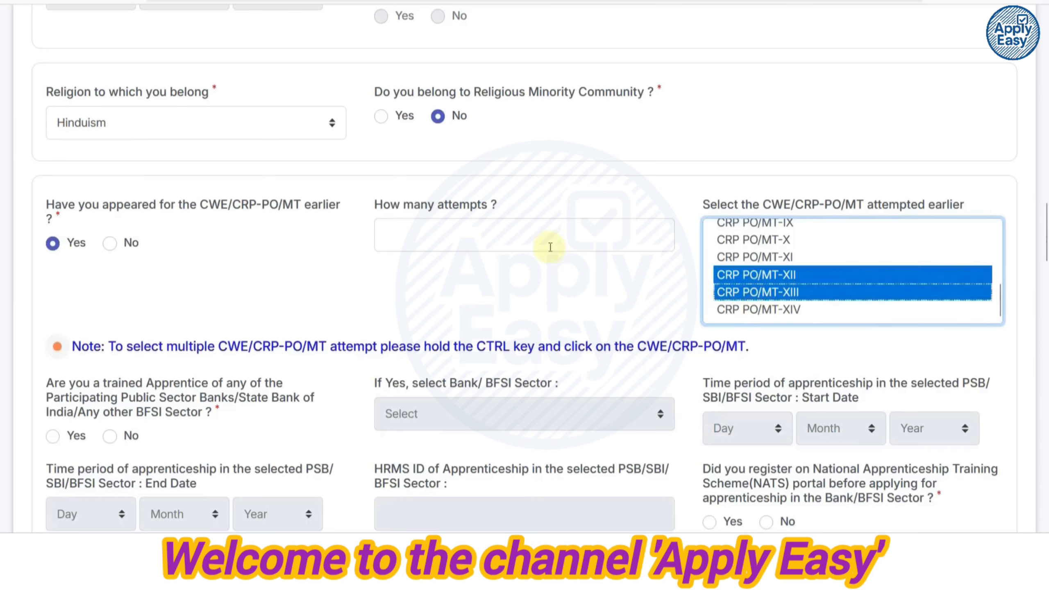
click(369, 307)
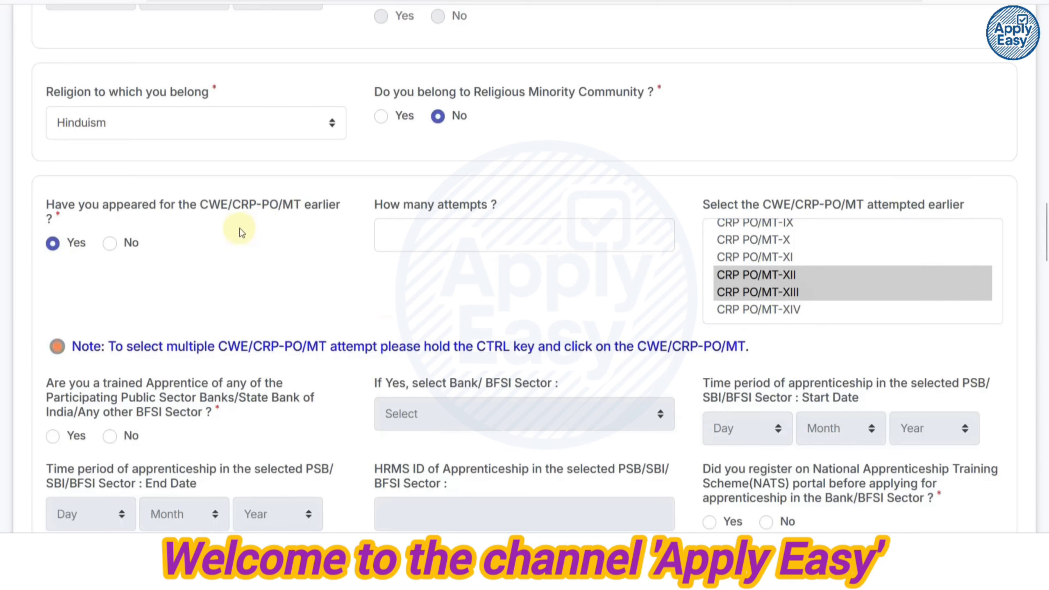
click(507, 241)
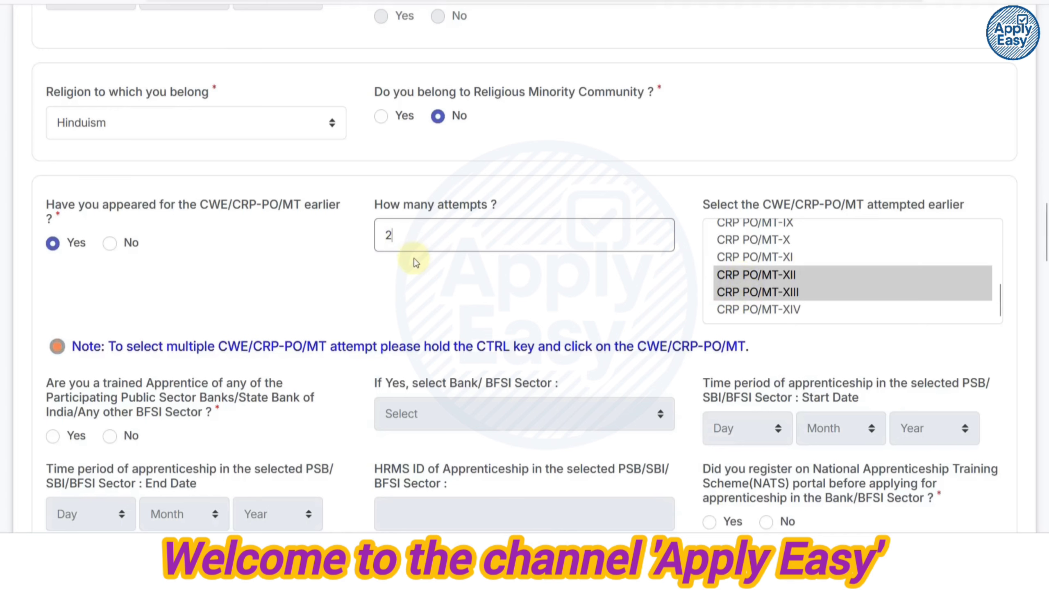
Answer No to being a trained apprentice and No to NATS portal registration.
scroll(414, 258, down, 4)
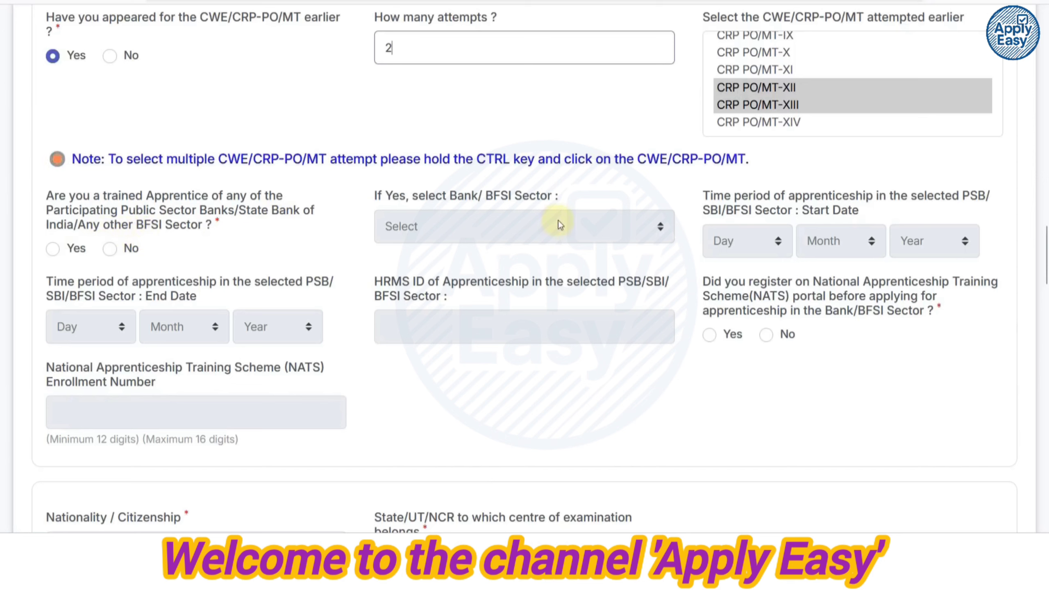
click(109, 249)
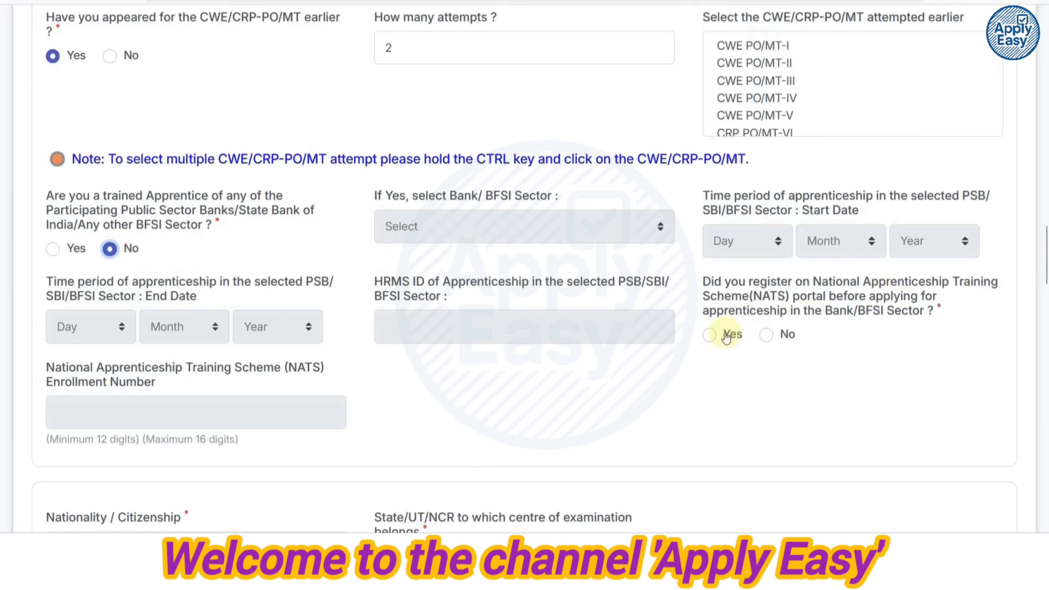
click(711, 334)
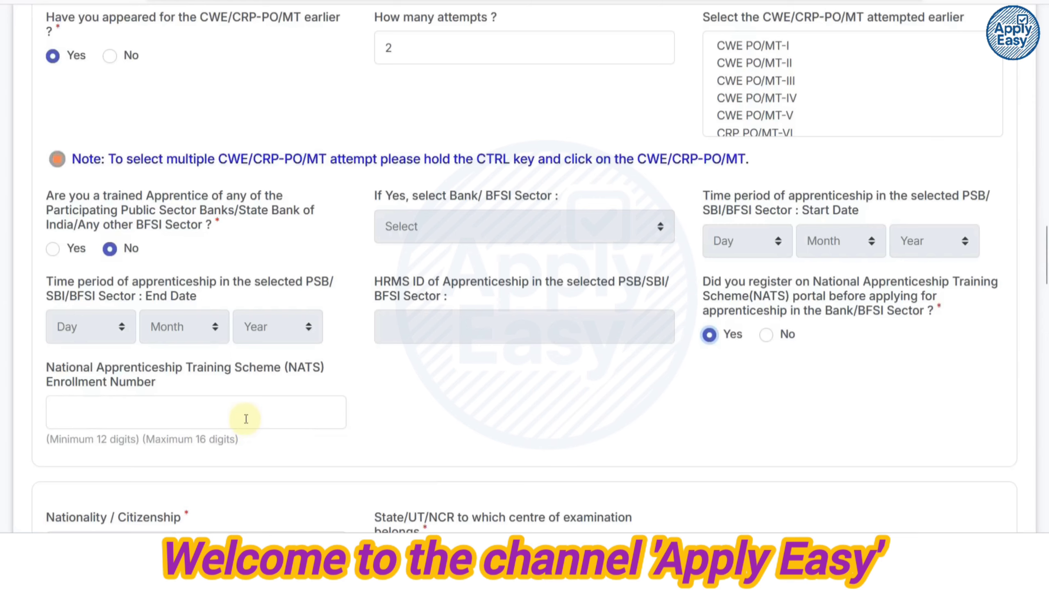
click(769, 337)
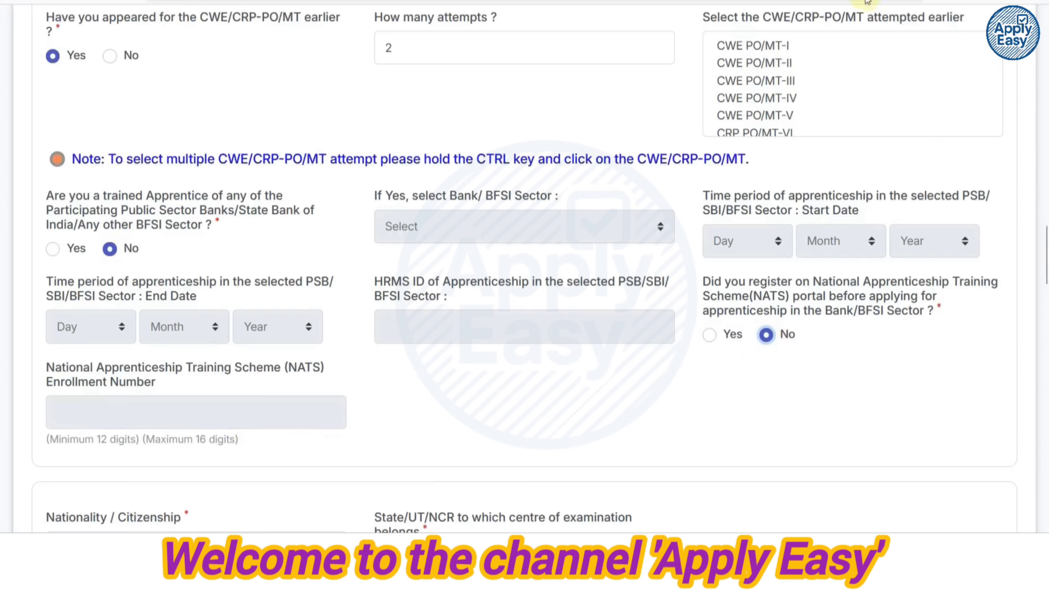
scroll(382, 359, down, 9)
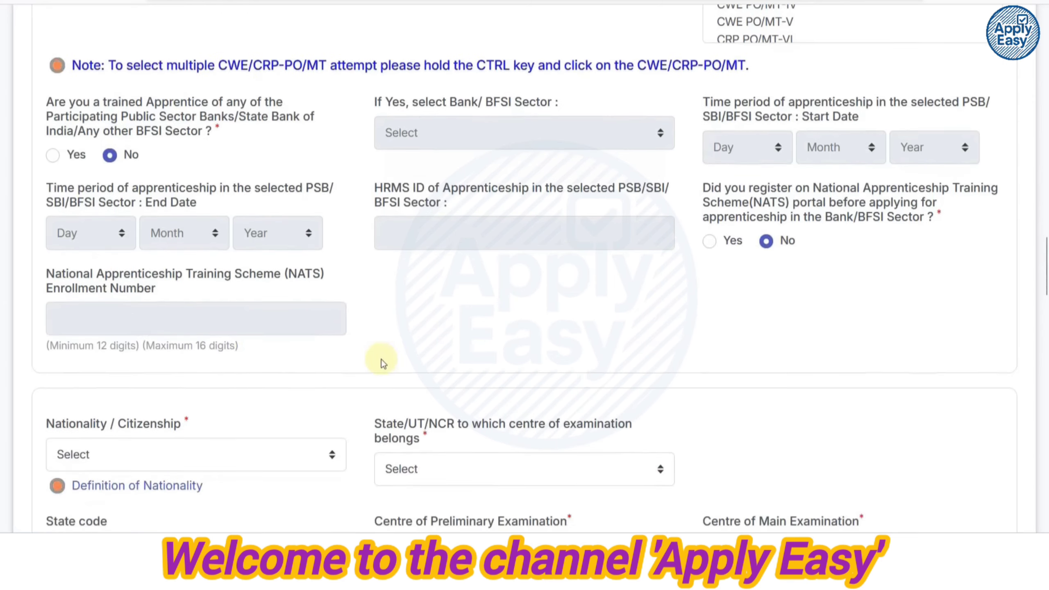
Set nationality Indian, exam state Rajasthan, and Jaipur for both preliminary and main centres.
click(126, 174)
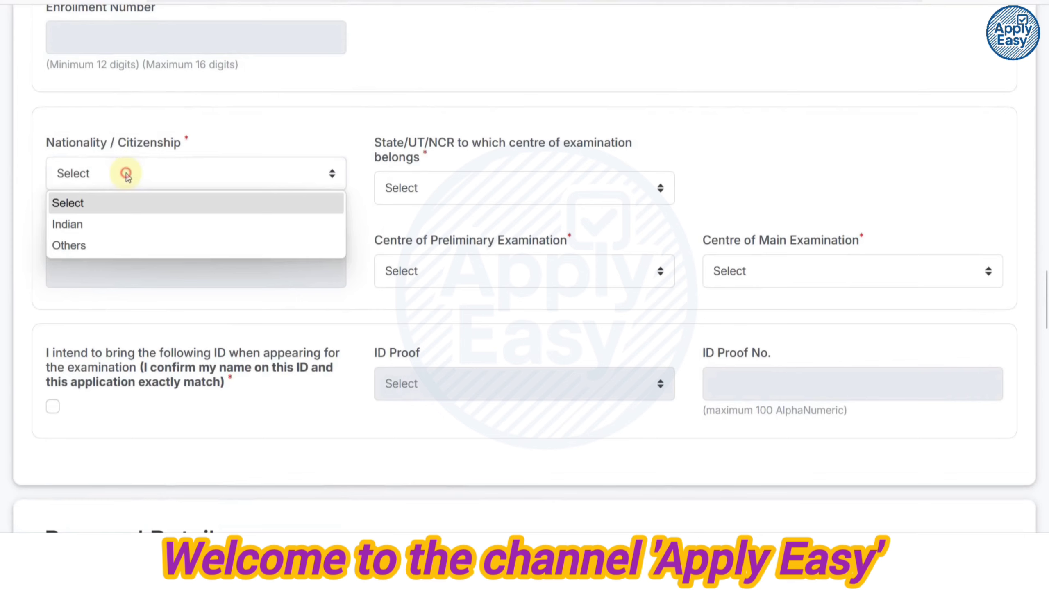
click(123, 224)
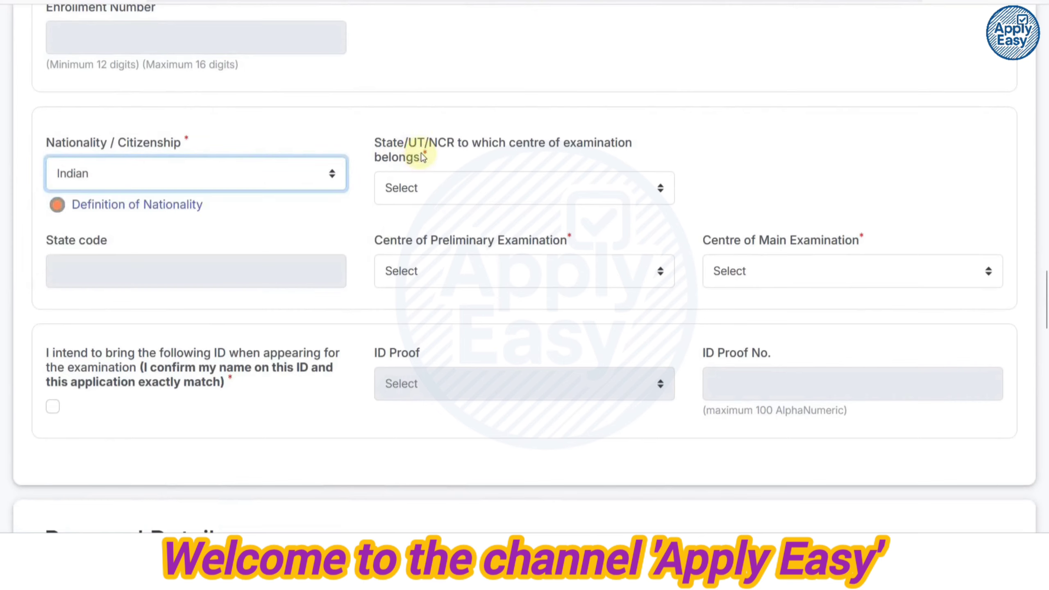
click(440, 191)
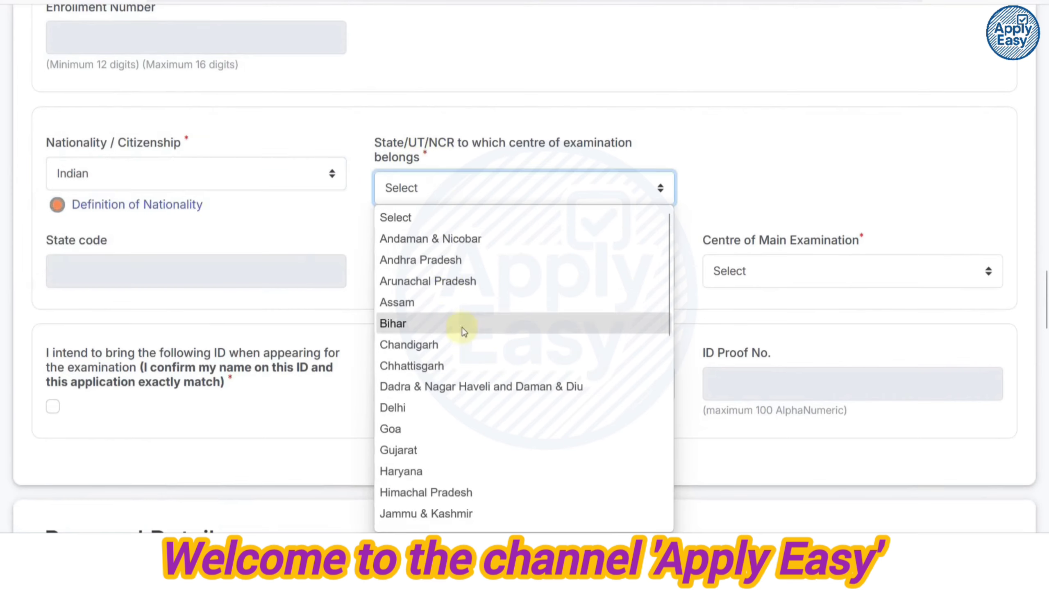
scroll(461, 334, down, 5)
key(Escape)
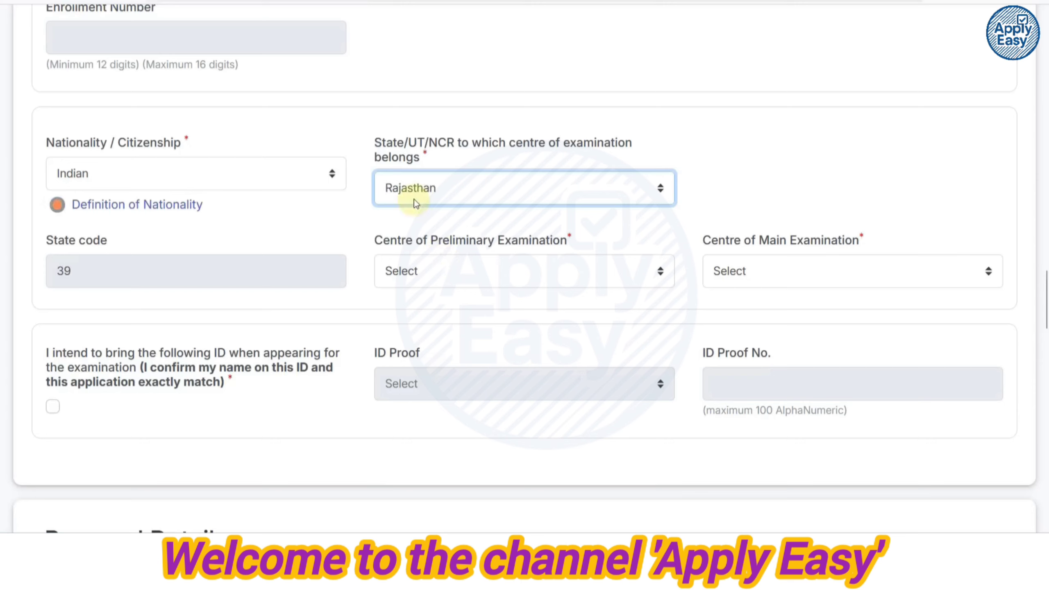
click(409, 281)
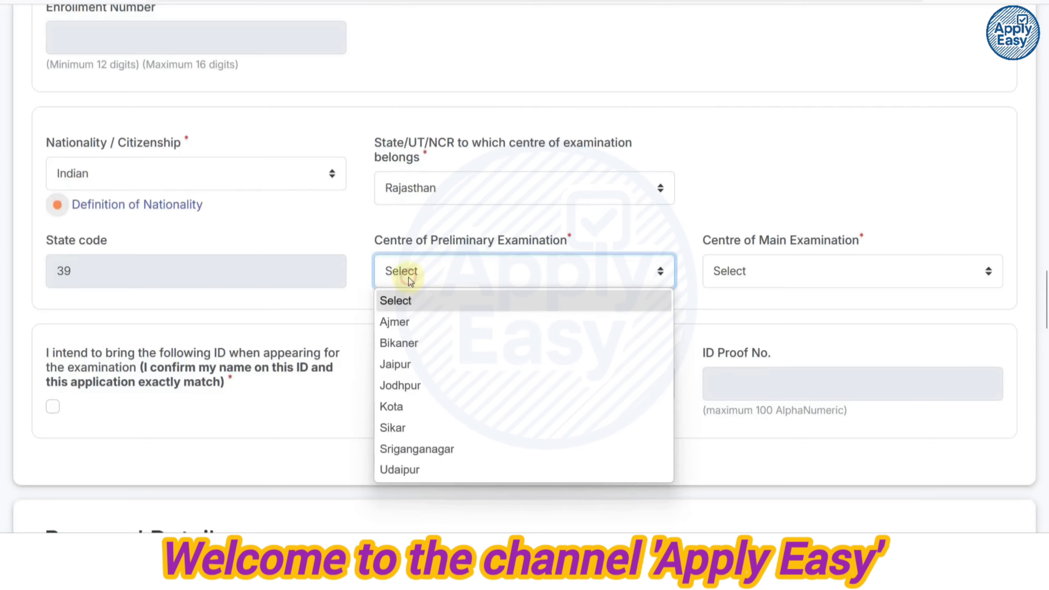
click(413, 362)
click(756, 275)
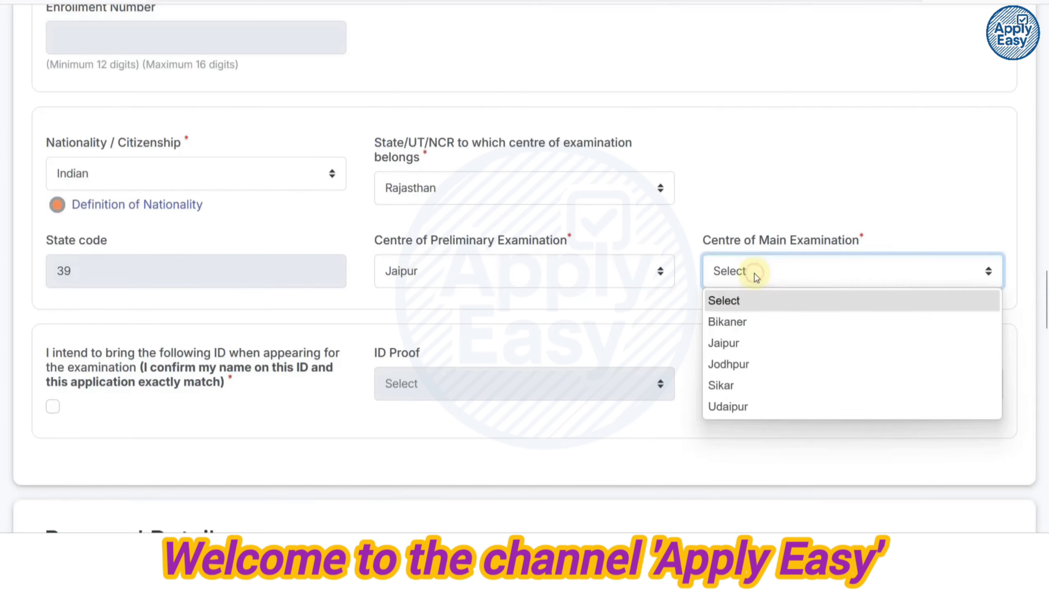
click(743, 342)
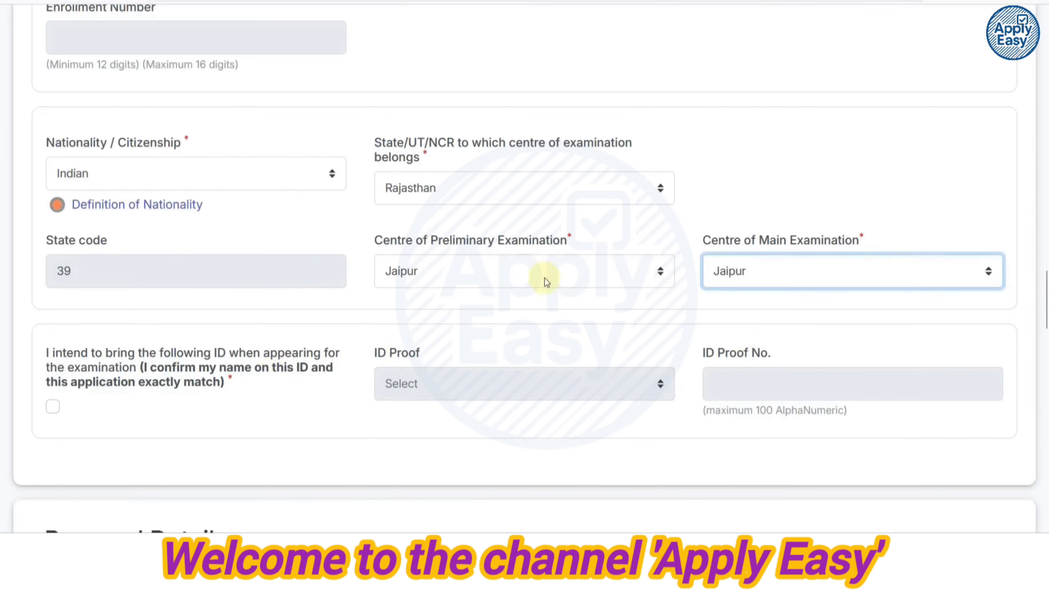
Confirm bringing a matching ID and choose Aadhaar Card as the ID proof.
scroll(405, 288, down, 2)
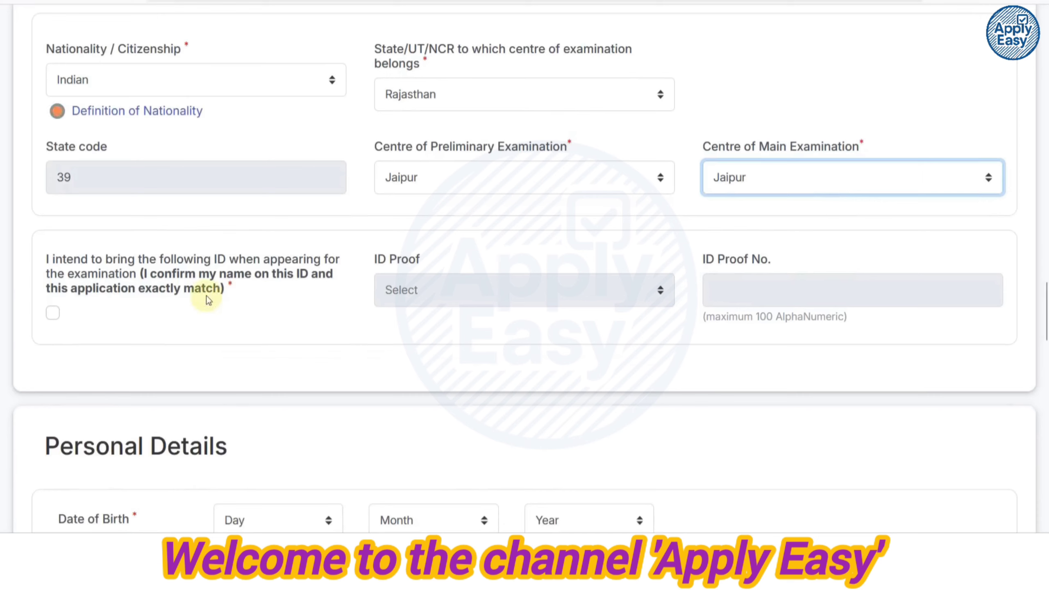
click(52, 313)
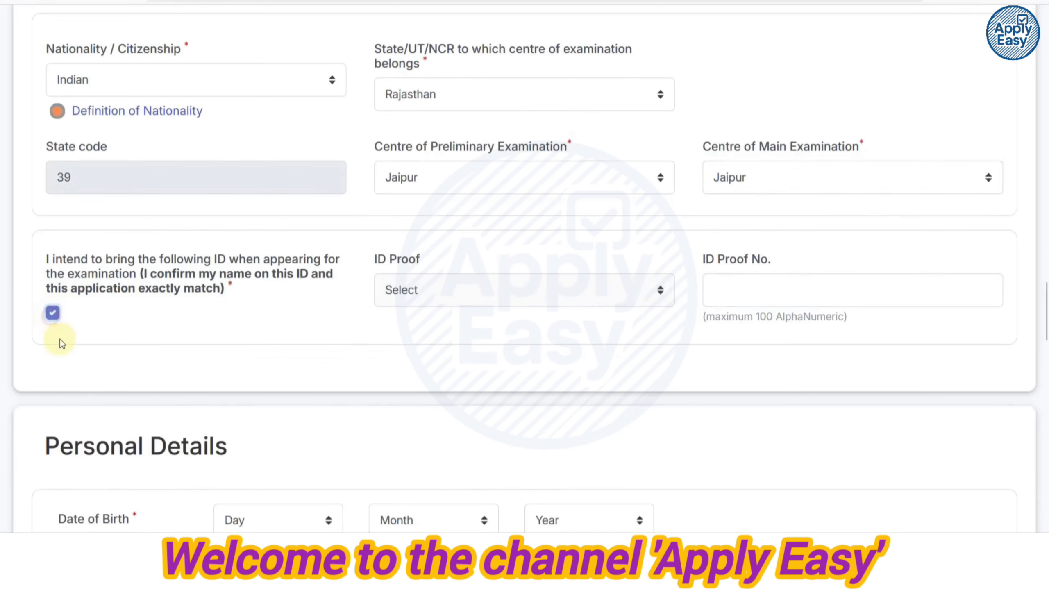
click(403, 302)
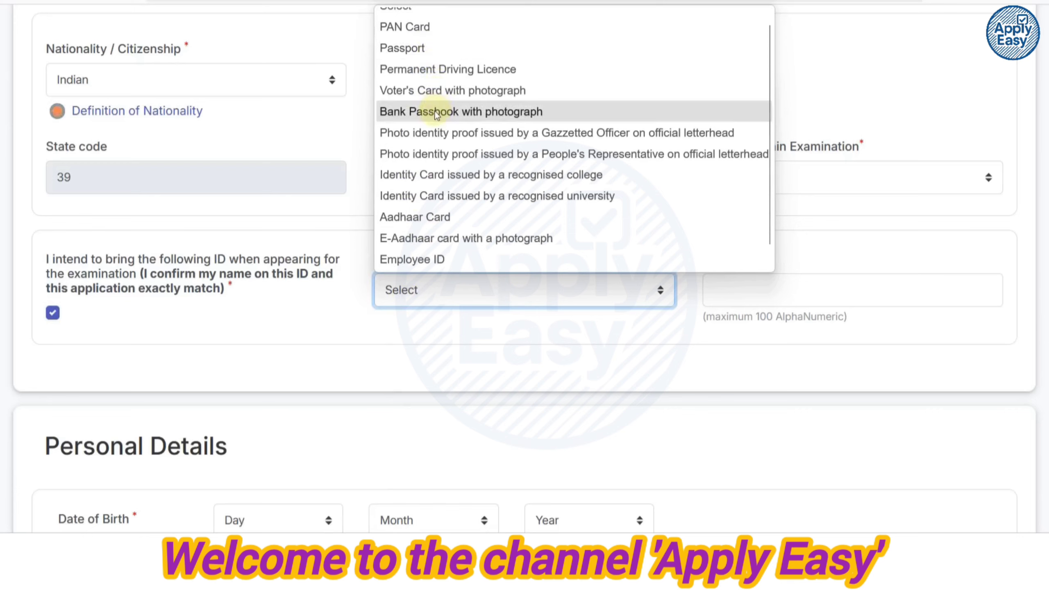
click(418, 223)
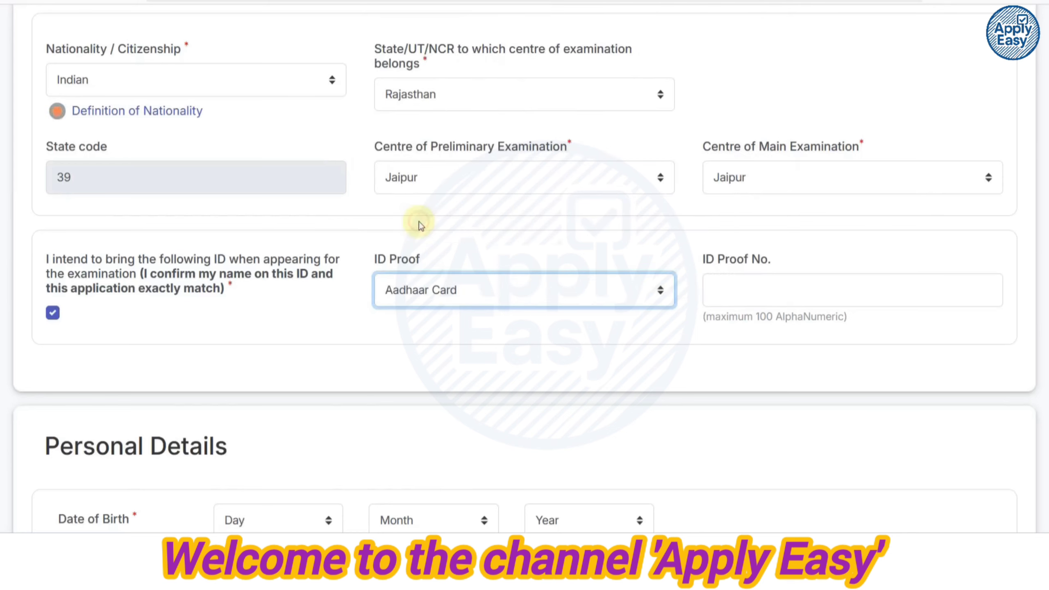
click(727, 299)
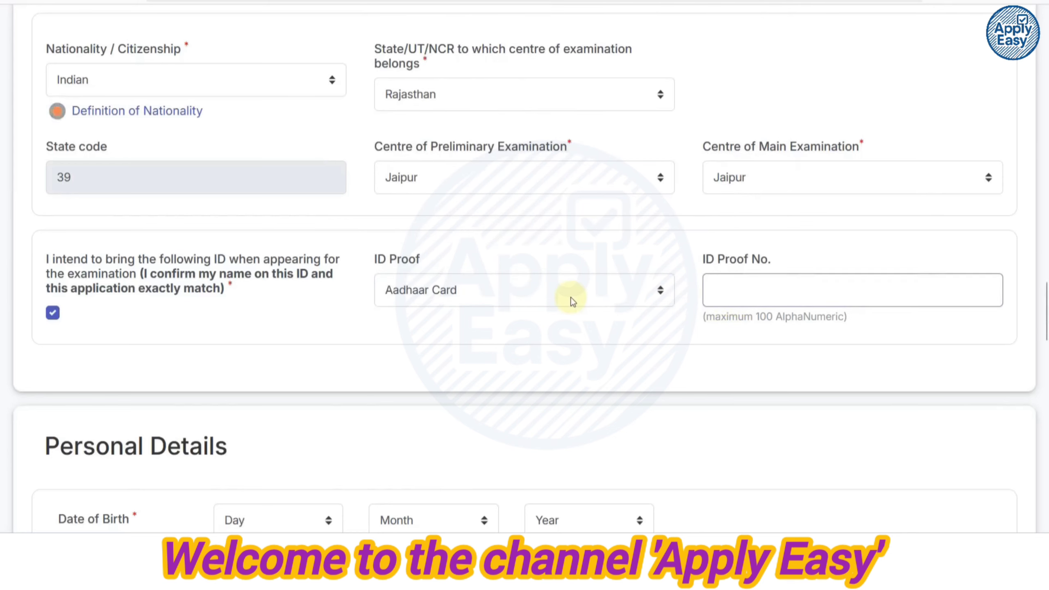
scroll(573, 302, down, 8)
click(269, 156)
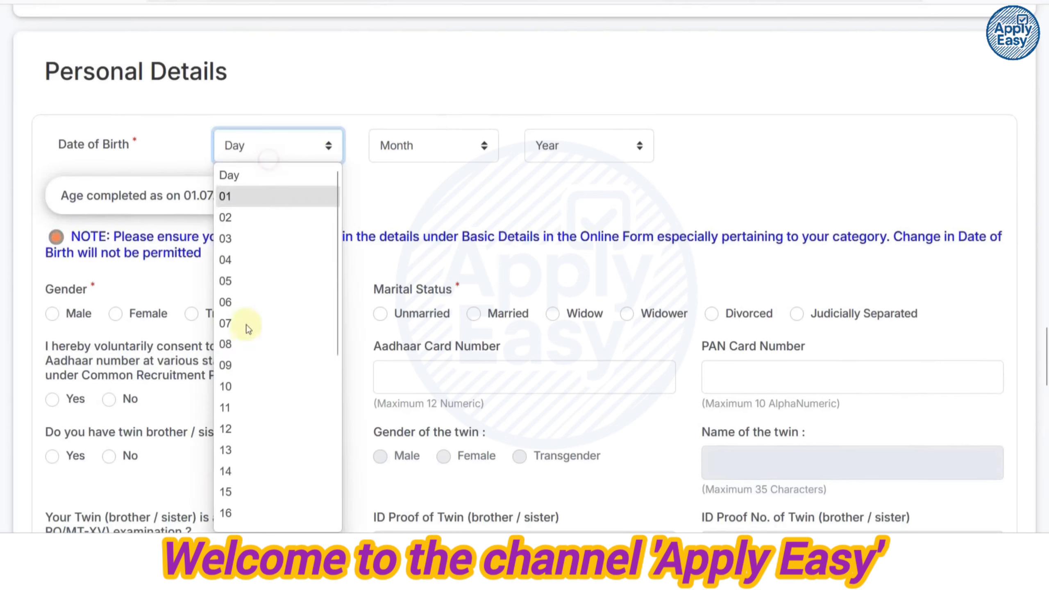
click(244, 344)
click(413, 148)
click(403, 259)
click(547, 143)
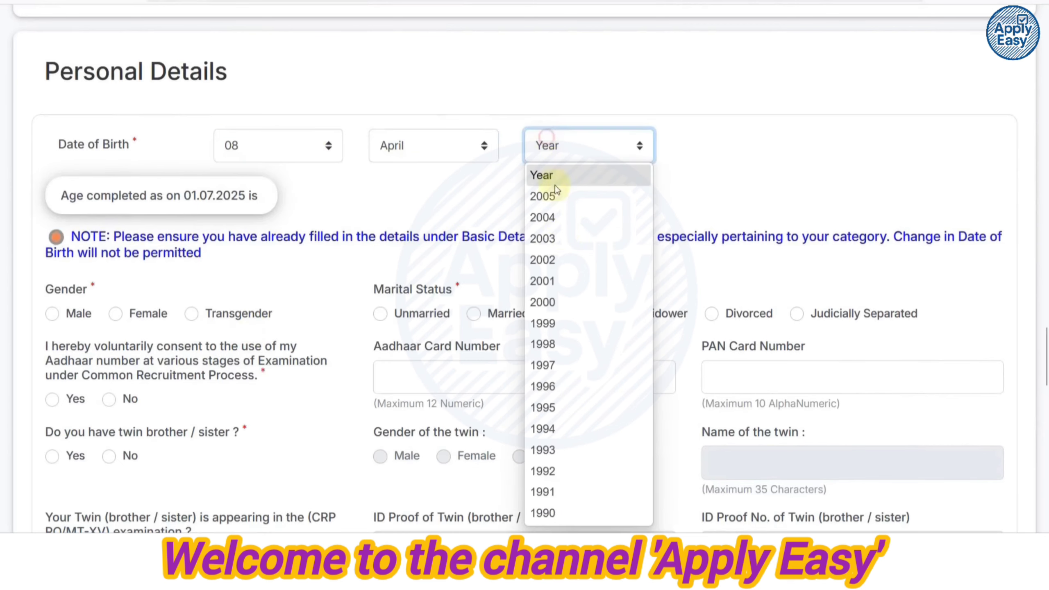
click(556, 302)
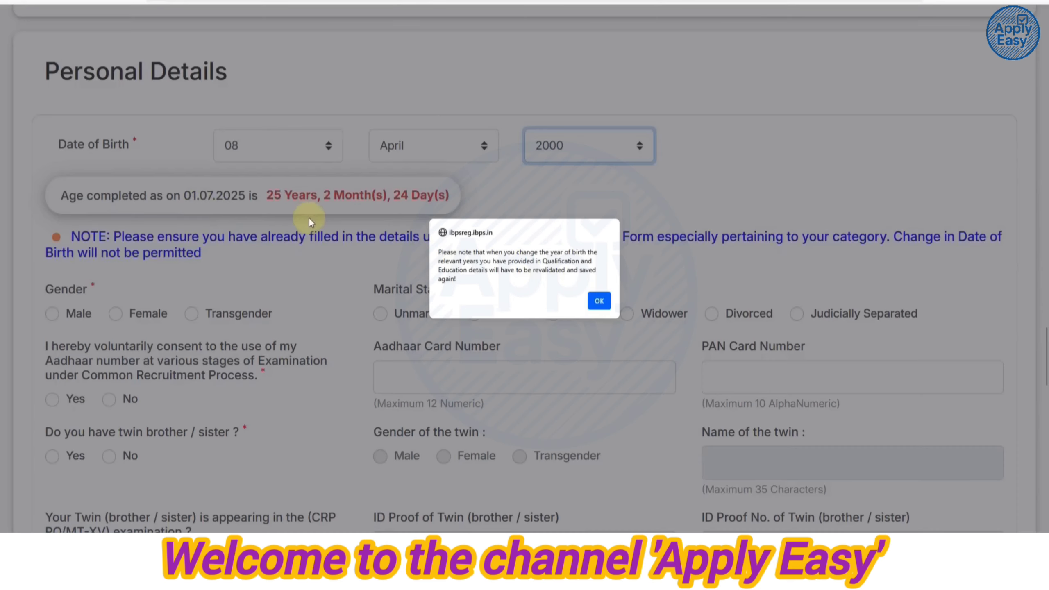
click(598, 301)
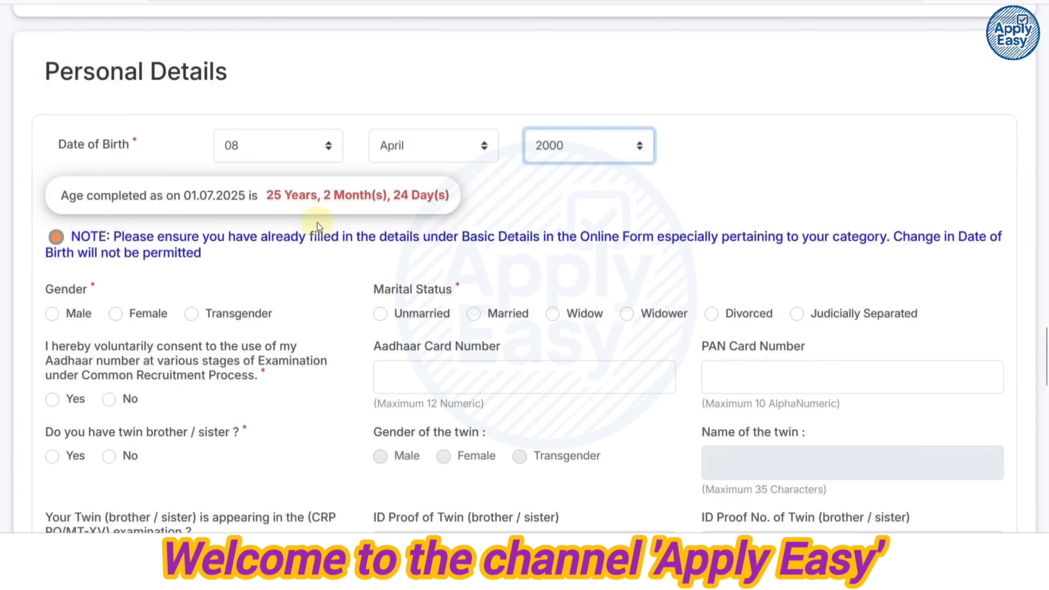
scroll(328, 223, down, 2)
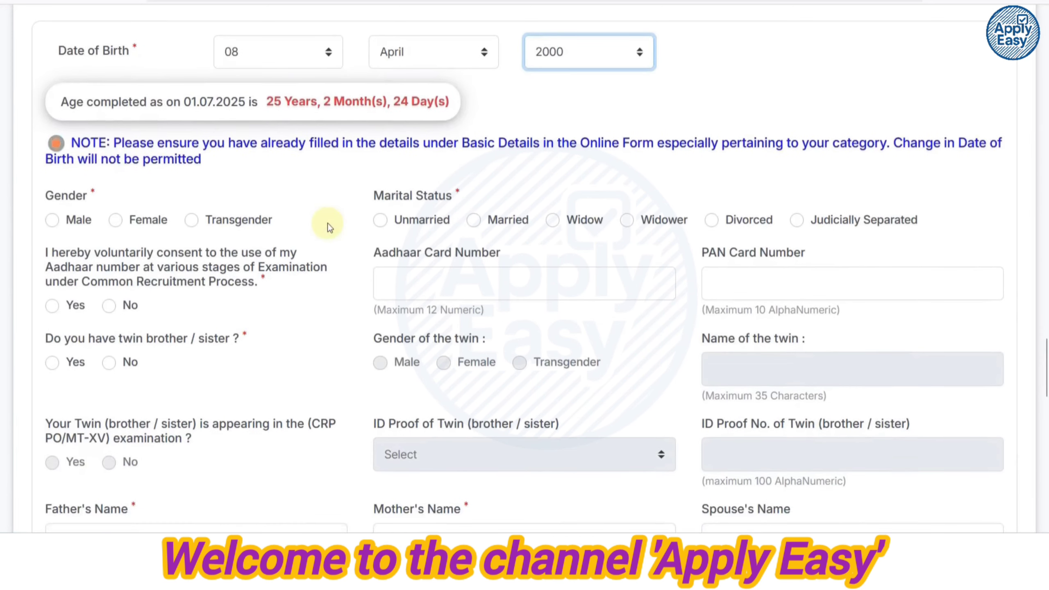
Mark gender Male, marital status Unmarried, Aadhaar consent Yes, and twin No.
click(53, 219)
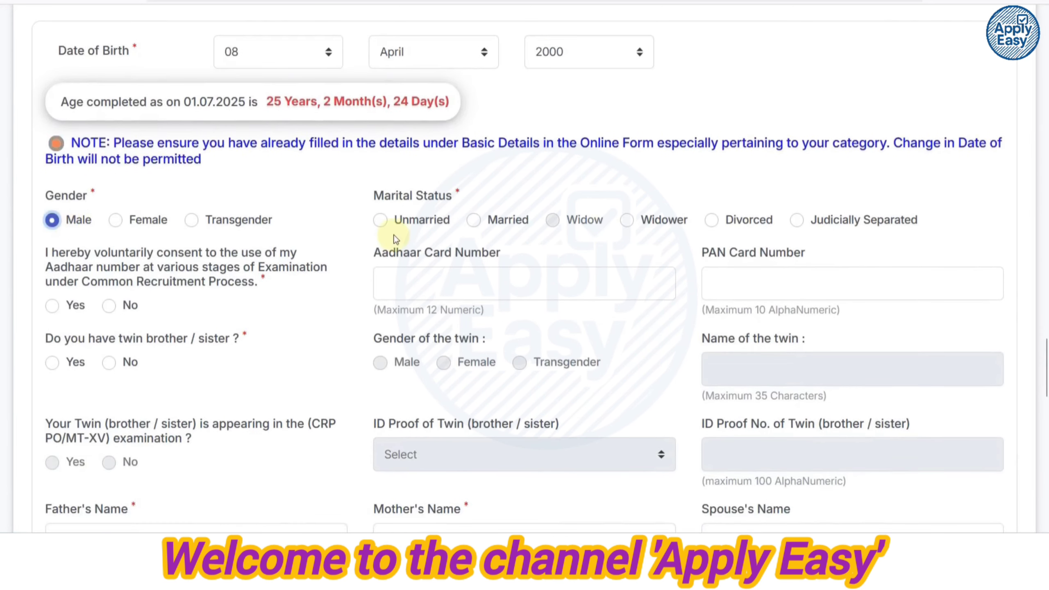
click(381, 224)
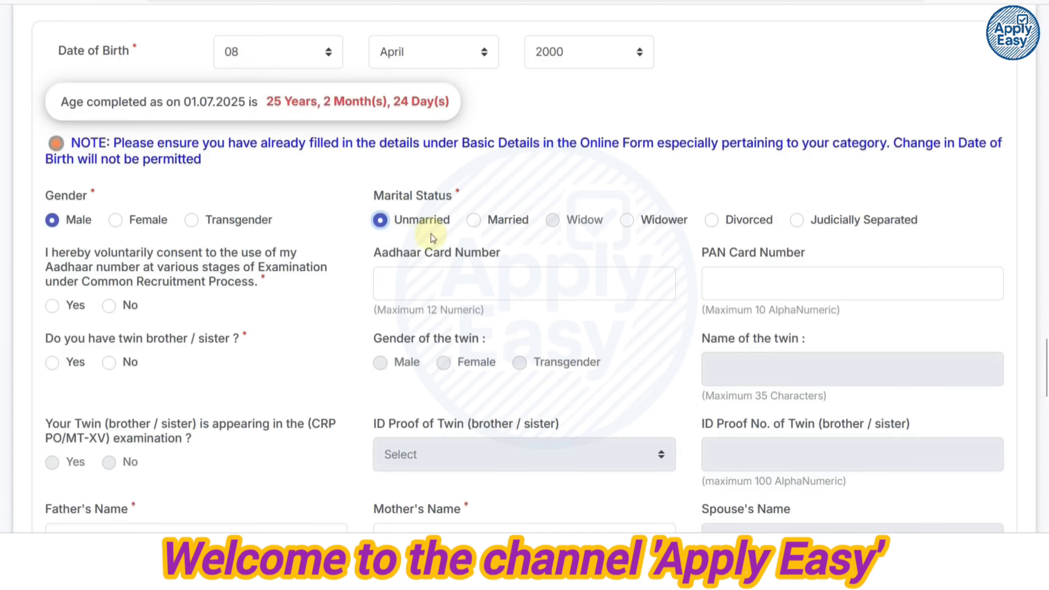
scroll(432, 234, down, 2)
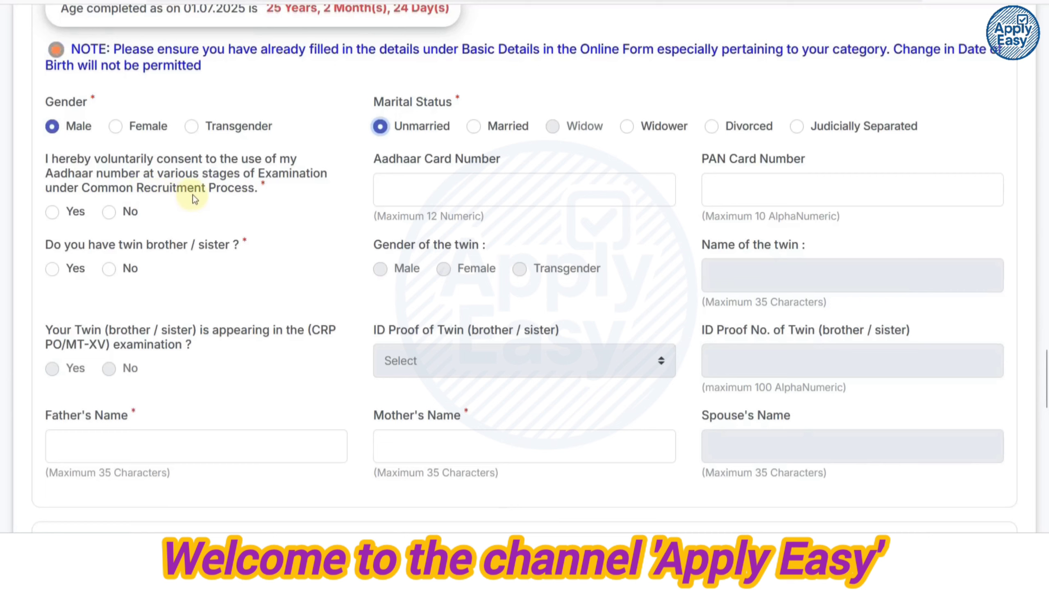
click(53, 212)
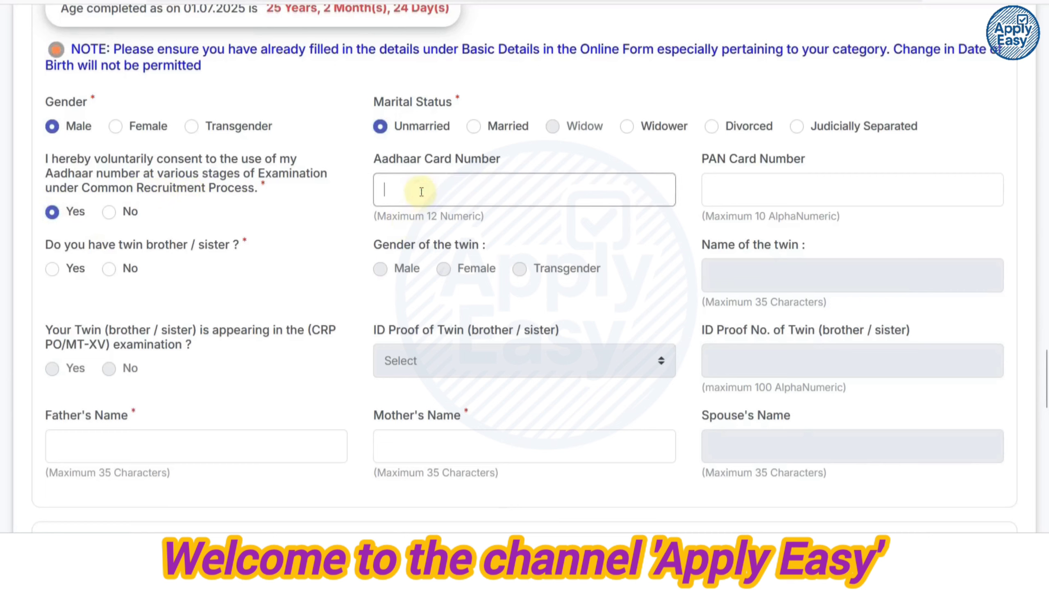
click(731, 197)
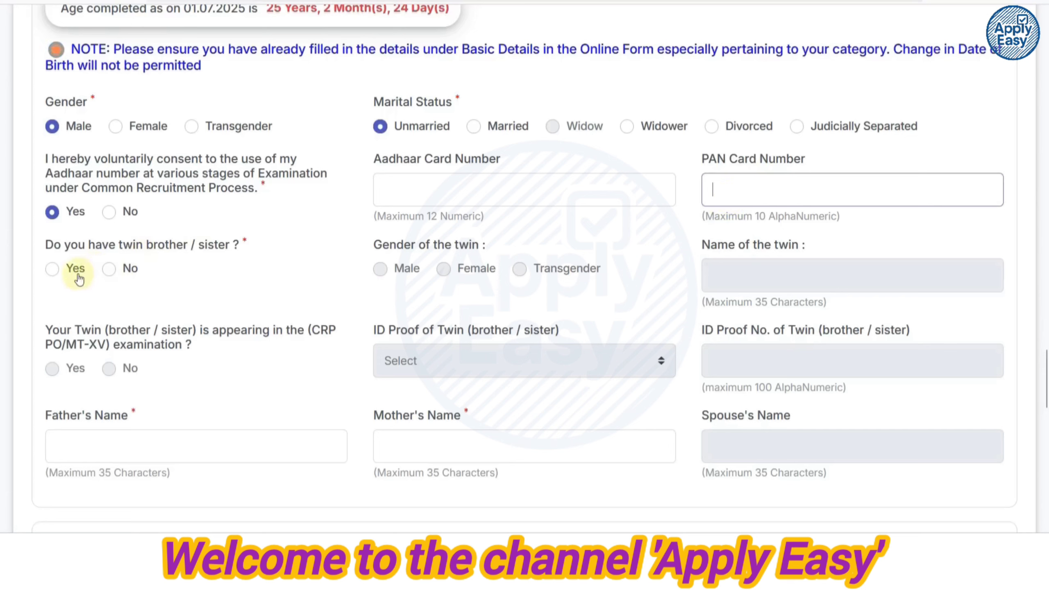
click(109, 271)
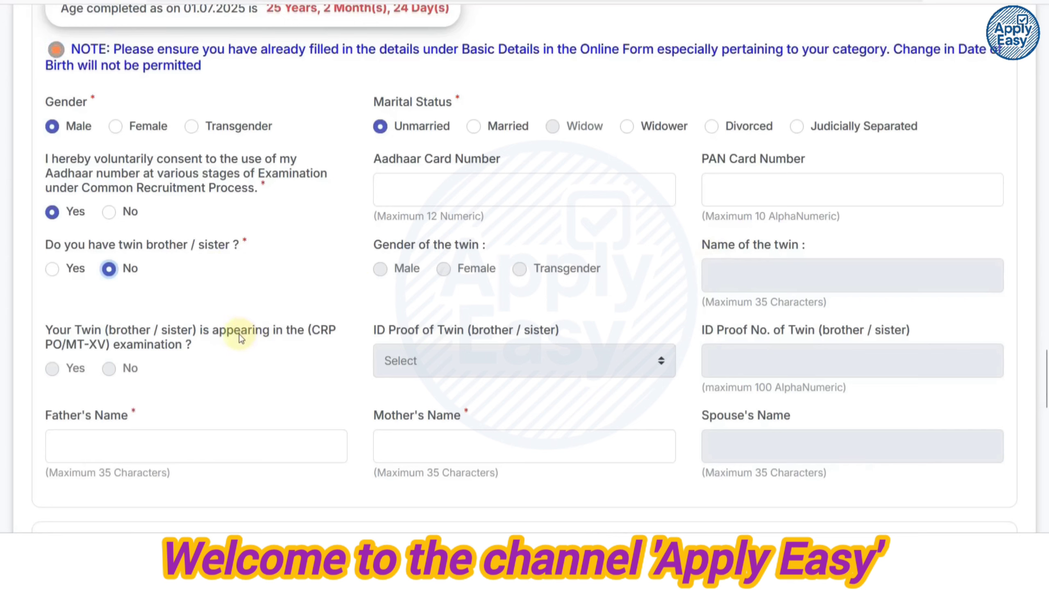
scroll(244, 333, down, 3)
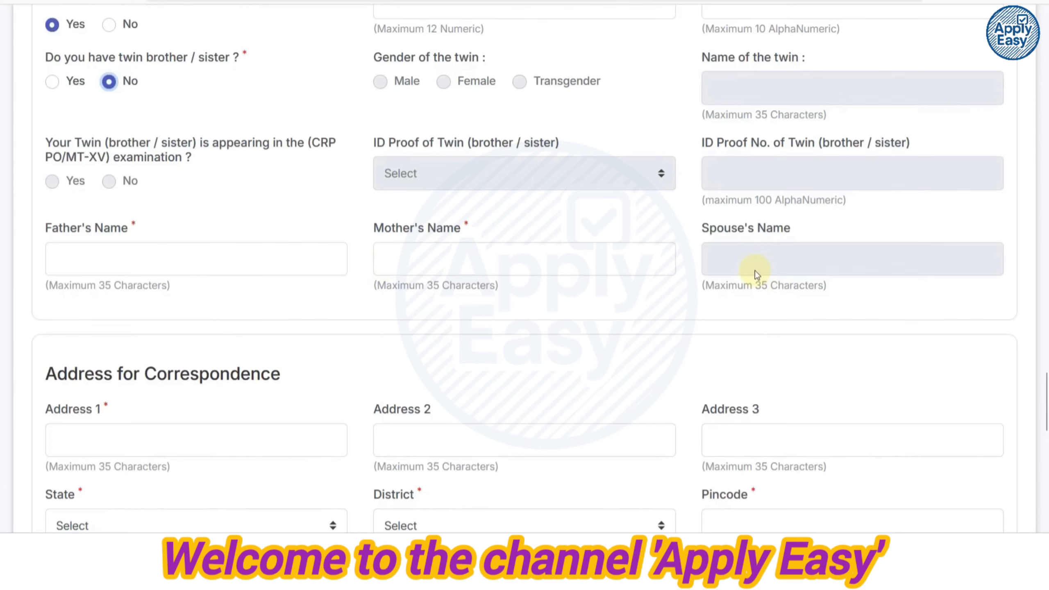
Set the correspondence address state to RAJASTHAN and district to Alwar.
scroll(328, 267, down, 5)
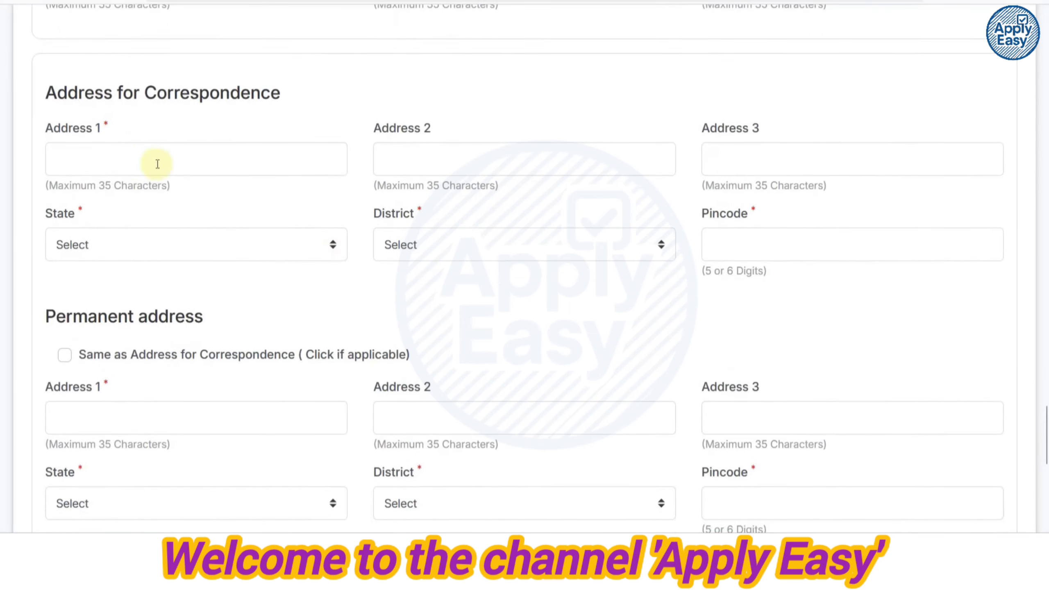
click(109, 242)
scroll(128, 356, down, 6)
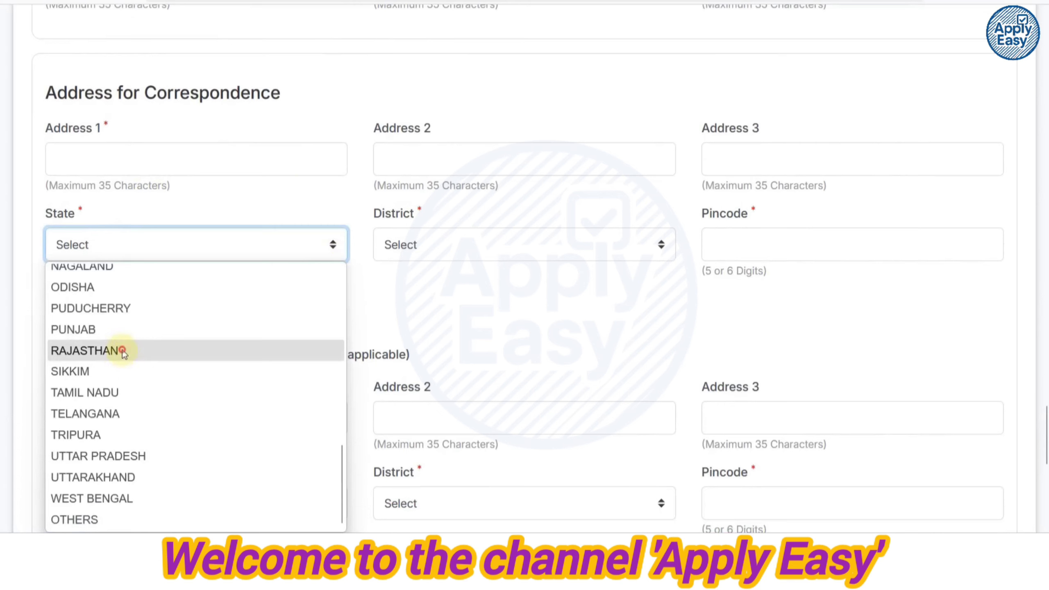
click(123, 351)
click(409, 247)
click(405, 315)
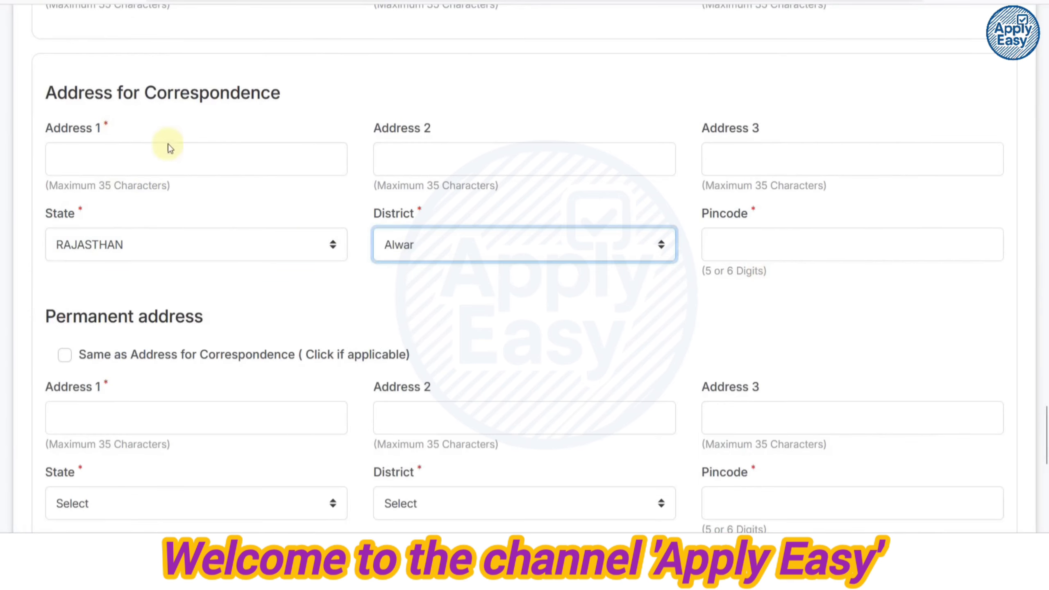
Make the permanent address same as correspondence and bill GST to the Permanent Address.
scroll(168, 144, down, 2)
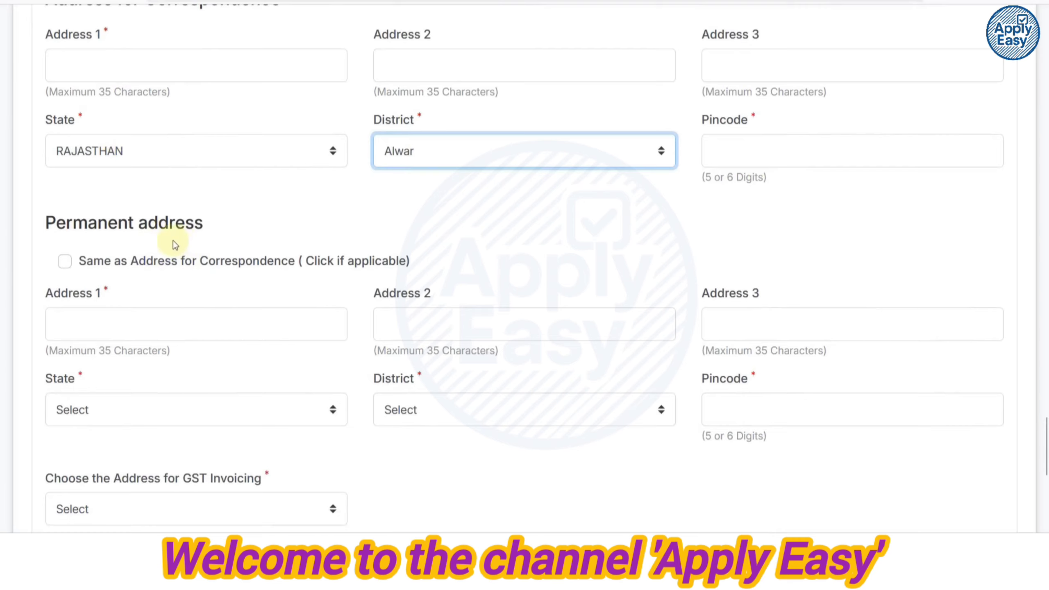
scroll(166, 239, down, 2)
click(65, 167)
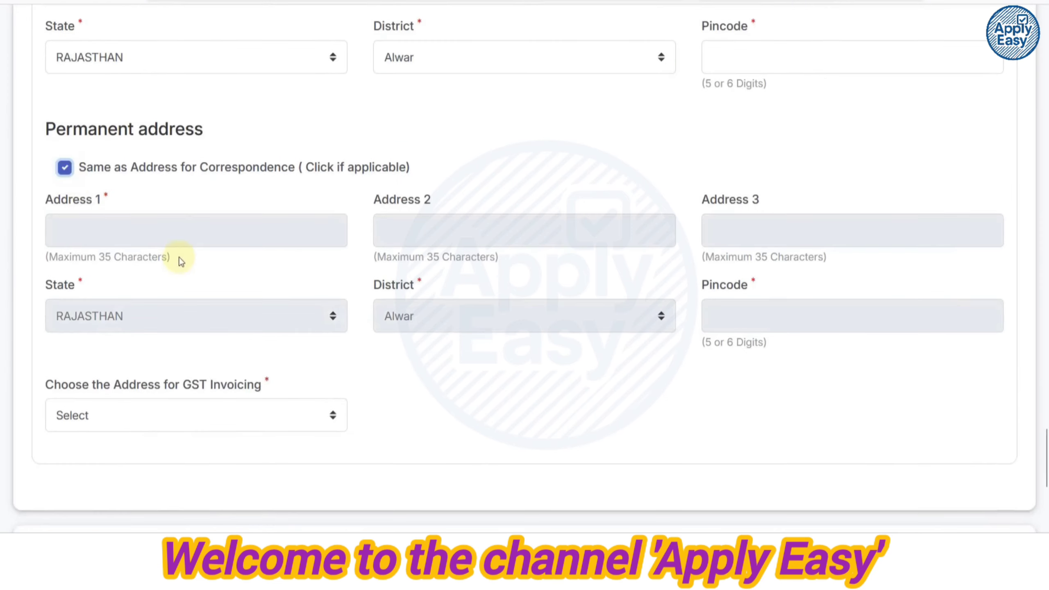
scroll(204, 270, down, 2)
click(182, 321)
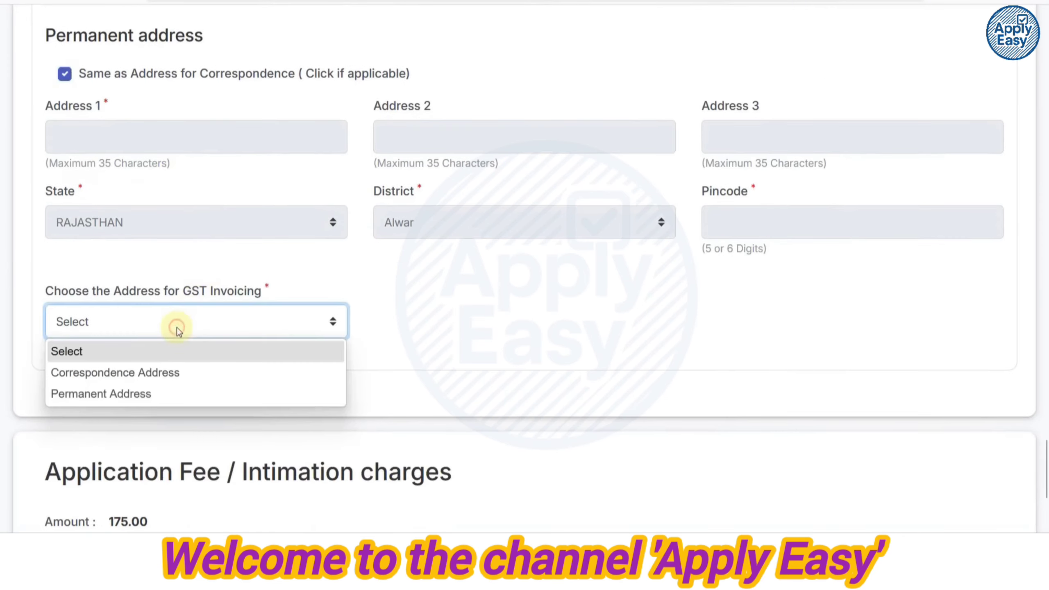
click(159, 386)
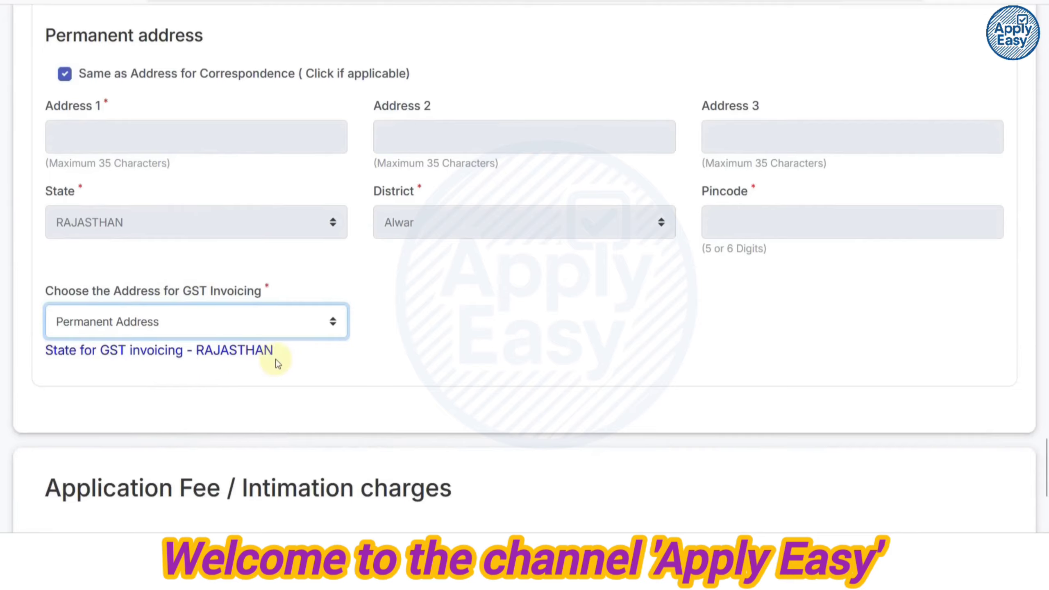
scroll(274, 363, down, 4)
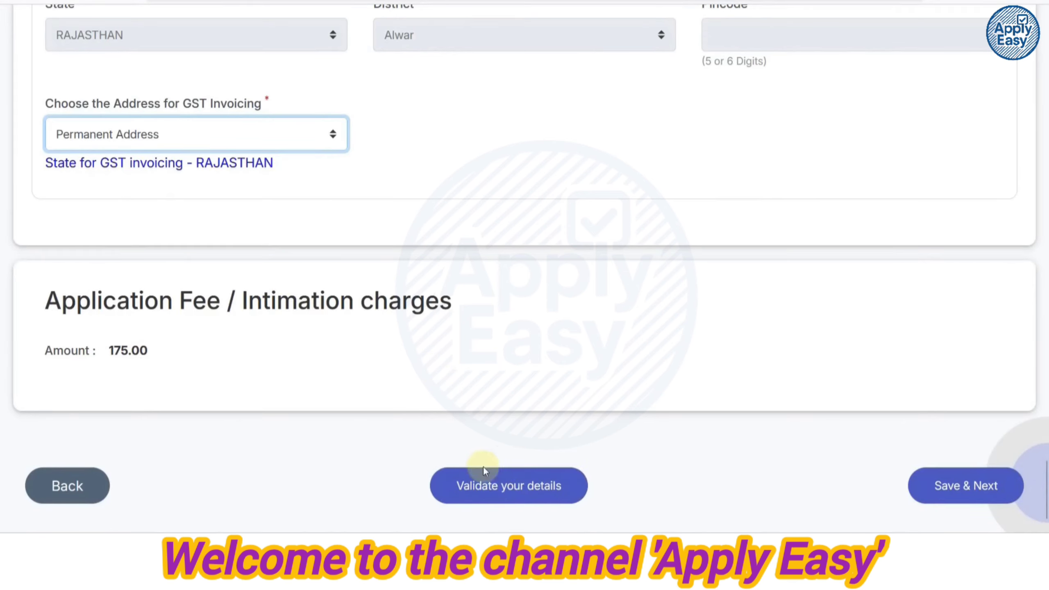
Validate the details until 'Verified Successfully' appears, then Save & Next to the following section.
click(486, 483)
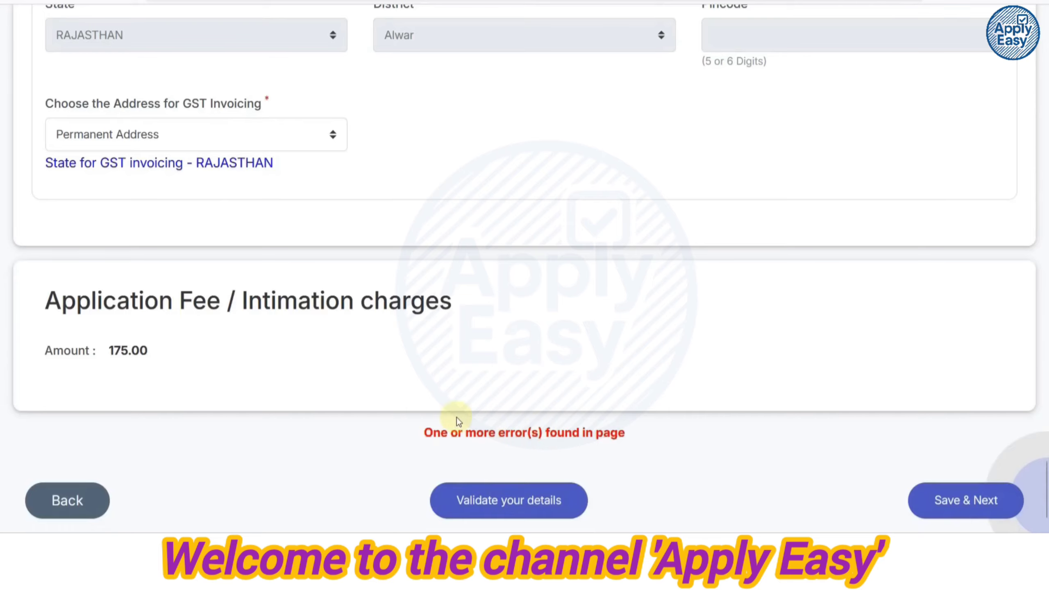
scroll(456, 417, up, 5)
scroll(456, 418, up, 2)
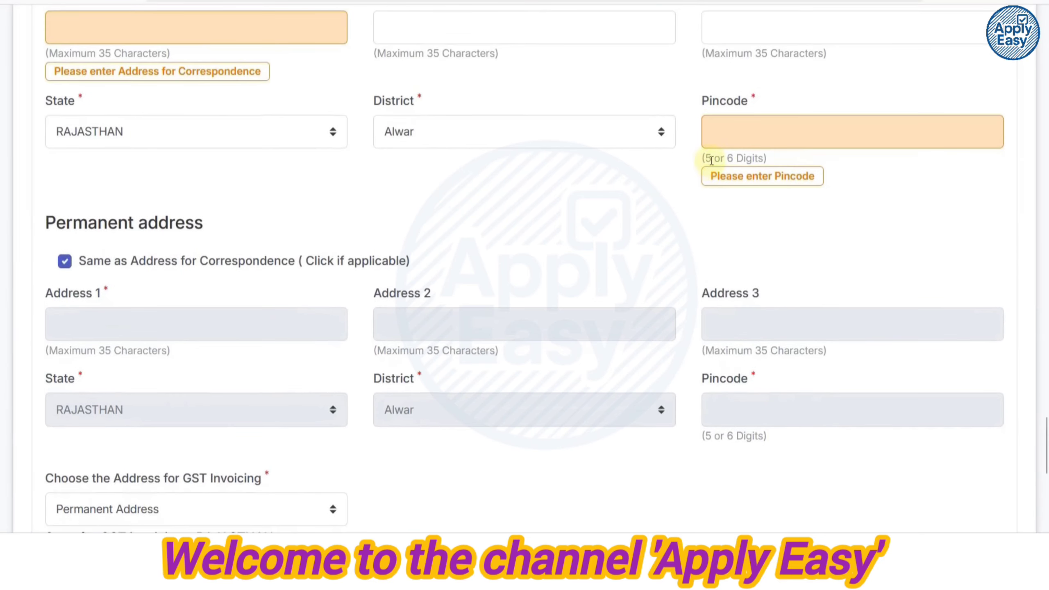
scroll(436, 169, up, 2)
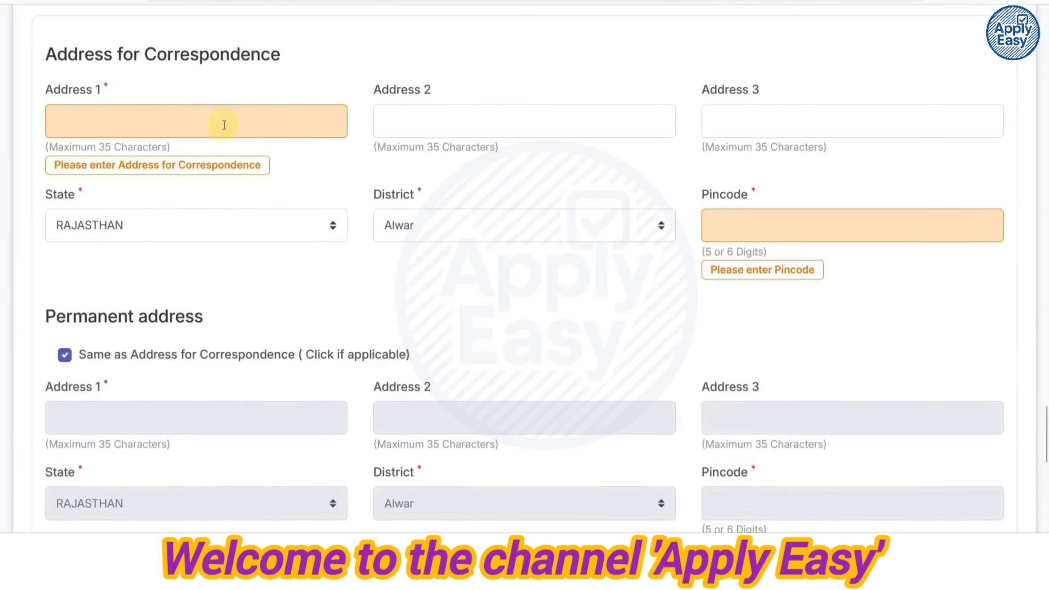
scroll(245, 148, up, 4)
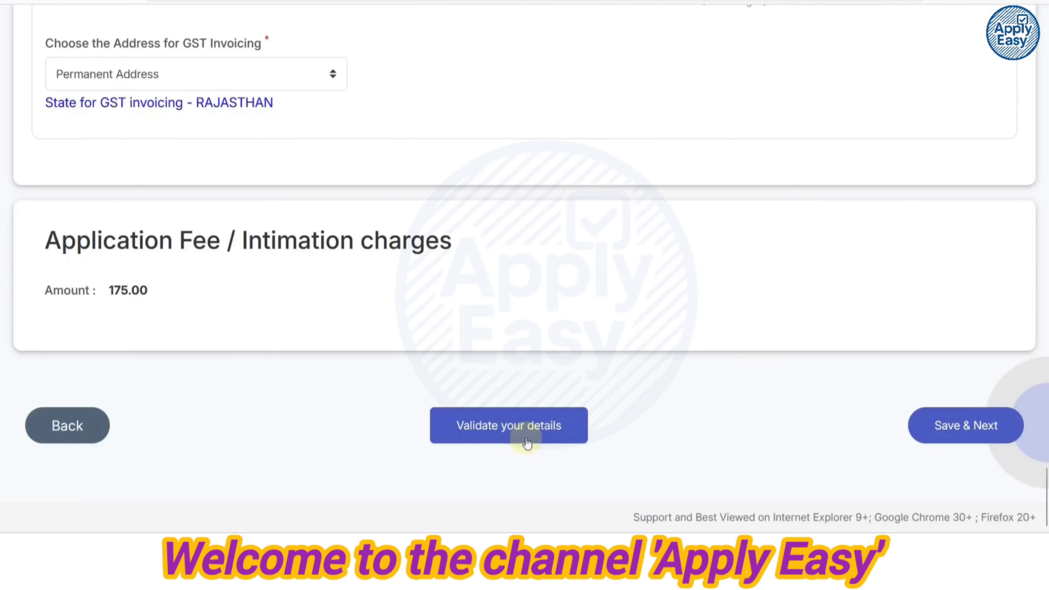
click(516, 429)
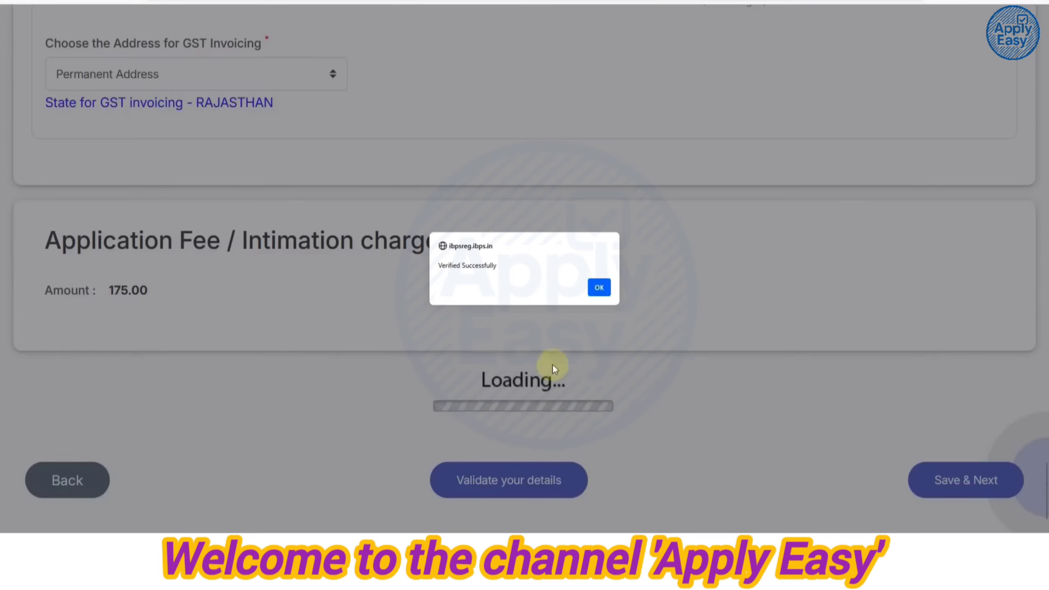
click(601, 288)
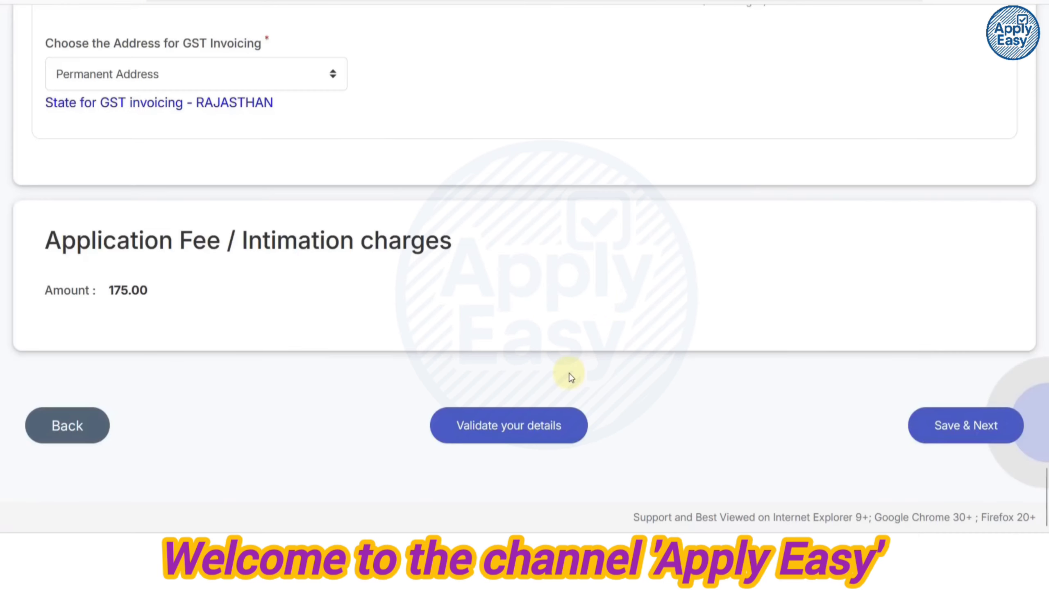
click(962, 425)
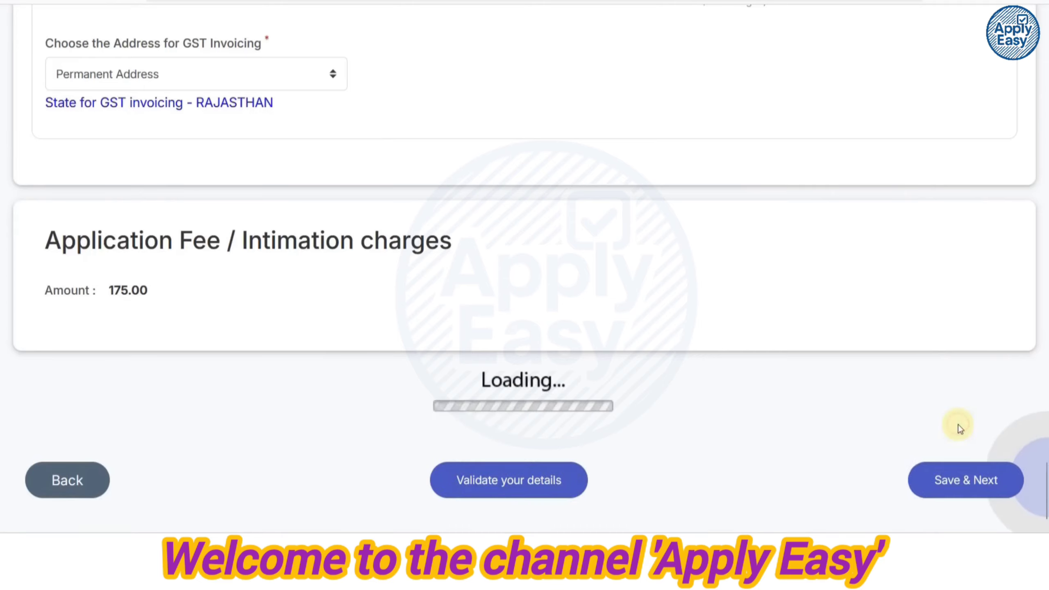
Enter BSE as the SSC board and set the passing date to 23/06/2017.
scroll(600, 369, down, 5)
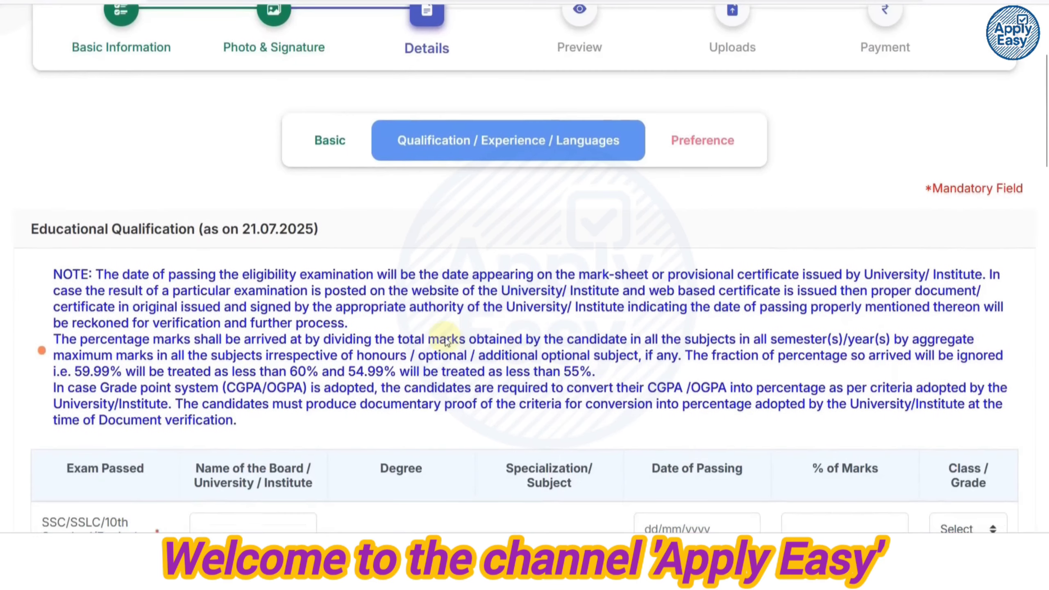
scroll(309, 241, down, 7)
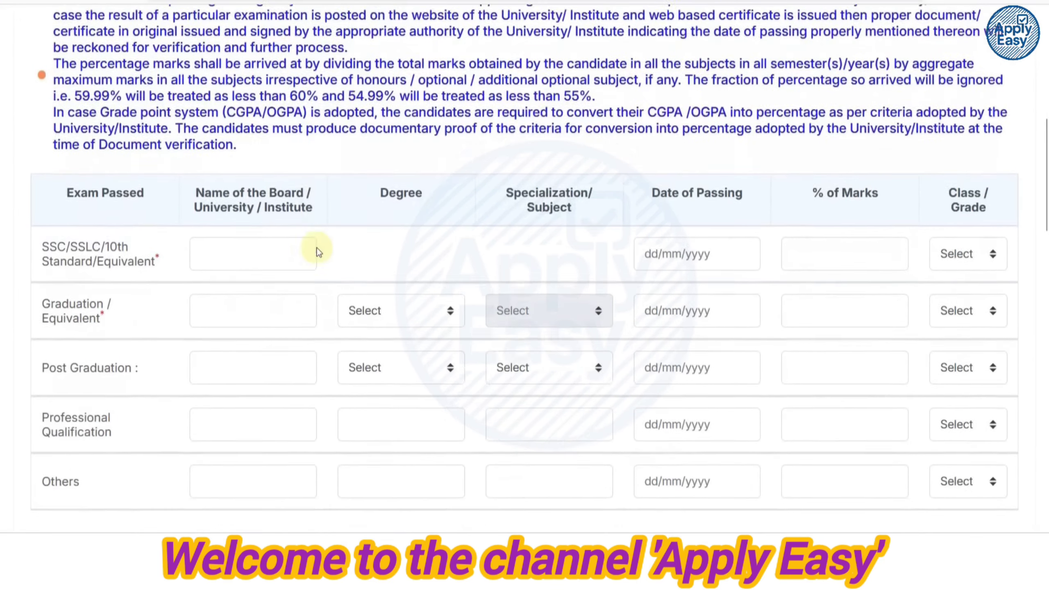
click(253, 246)
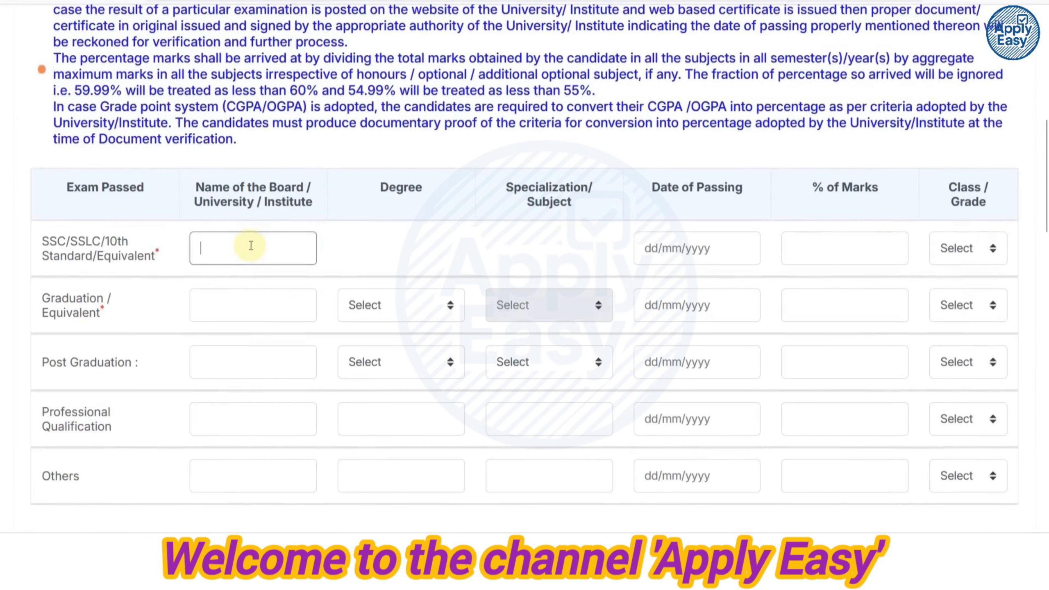
text(BSER)
click(693, 247)
click(776, 289)
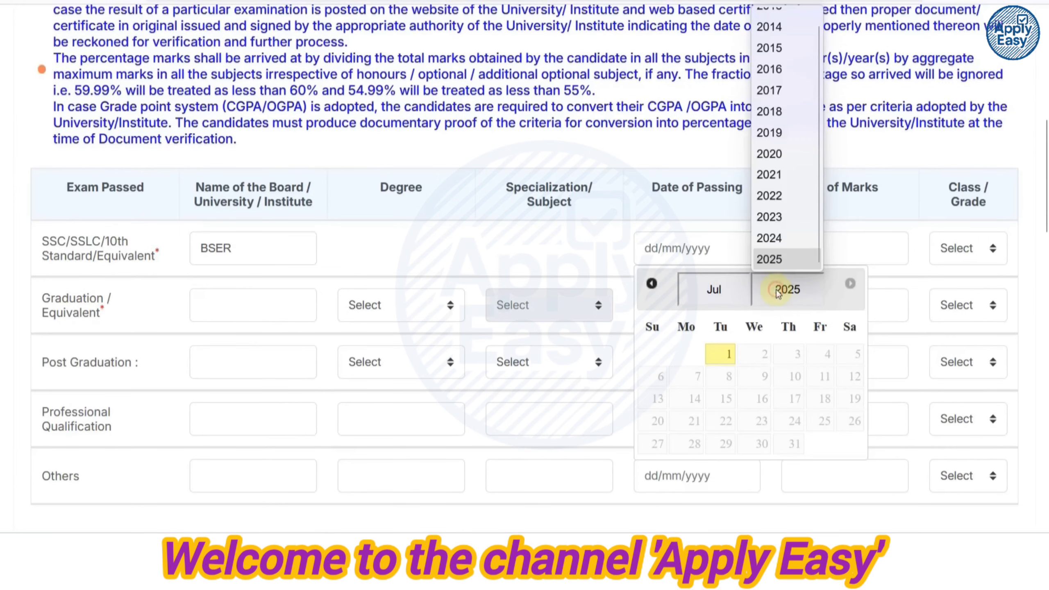
click(790, 99)
click(723, 285)
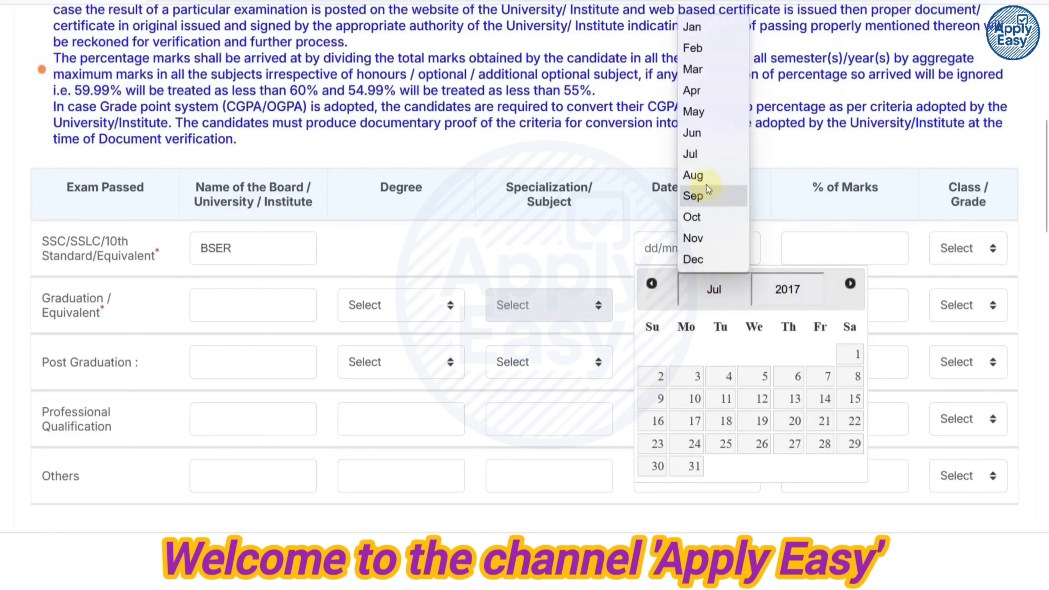
click(705, 136)
click(823, 422)
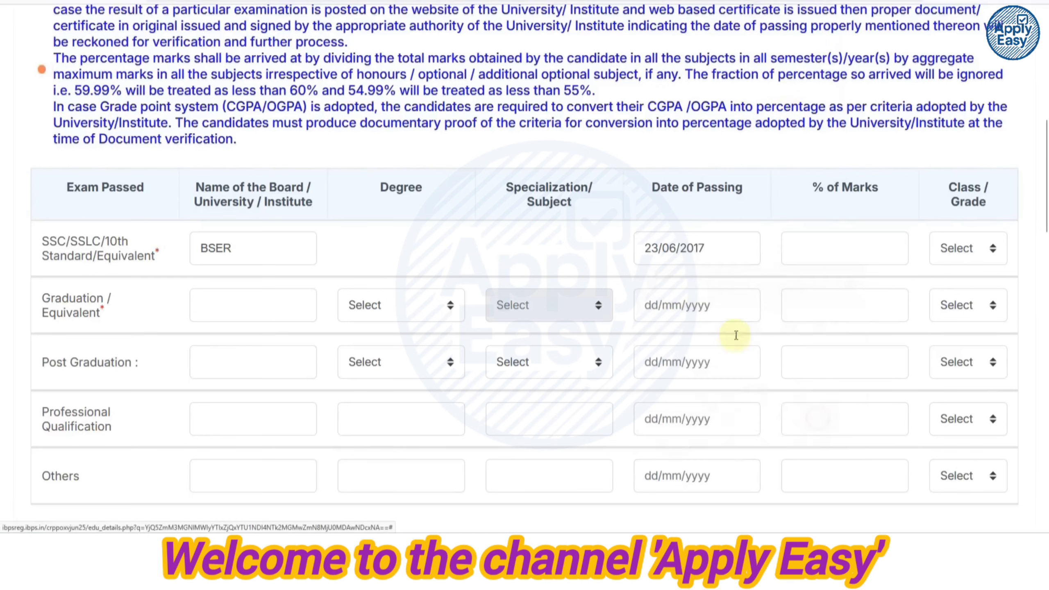
Give the SSC row 80.00 percent marks and First Class.
click(833, 246)
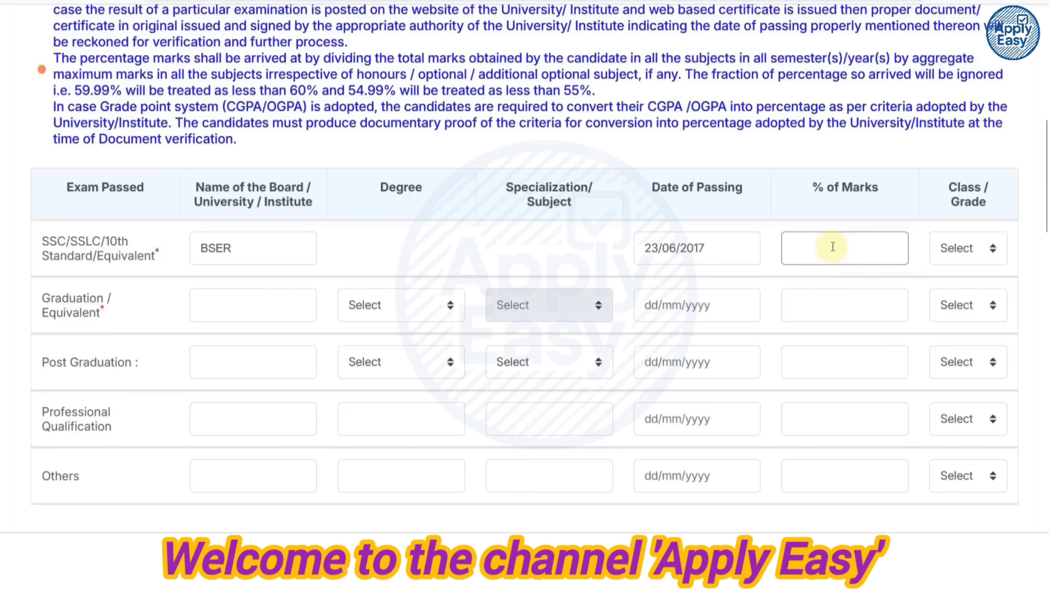
text(80.00)
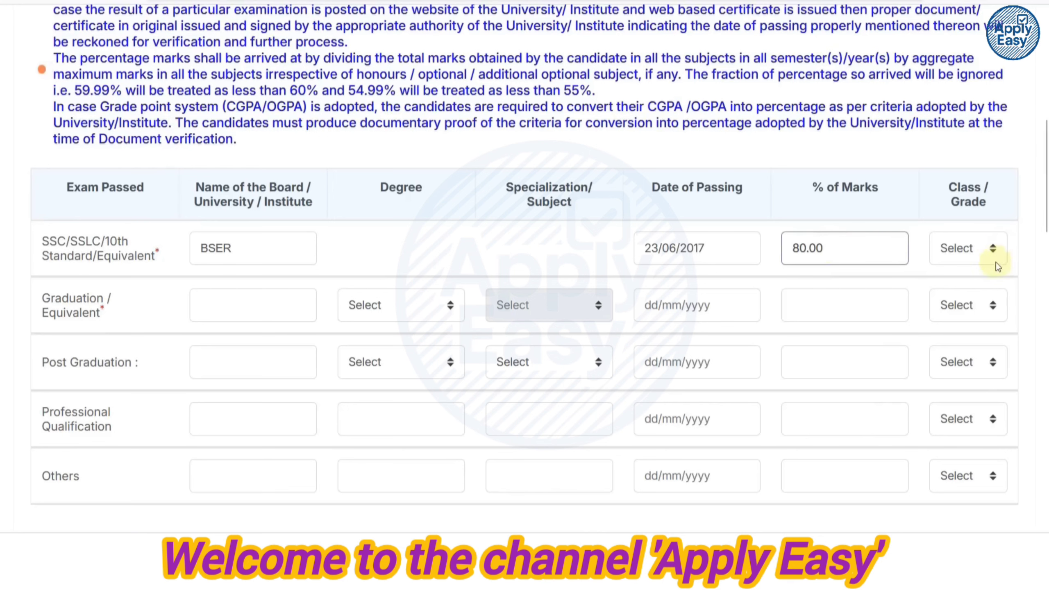
click(964, 252)
click(962, 298)
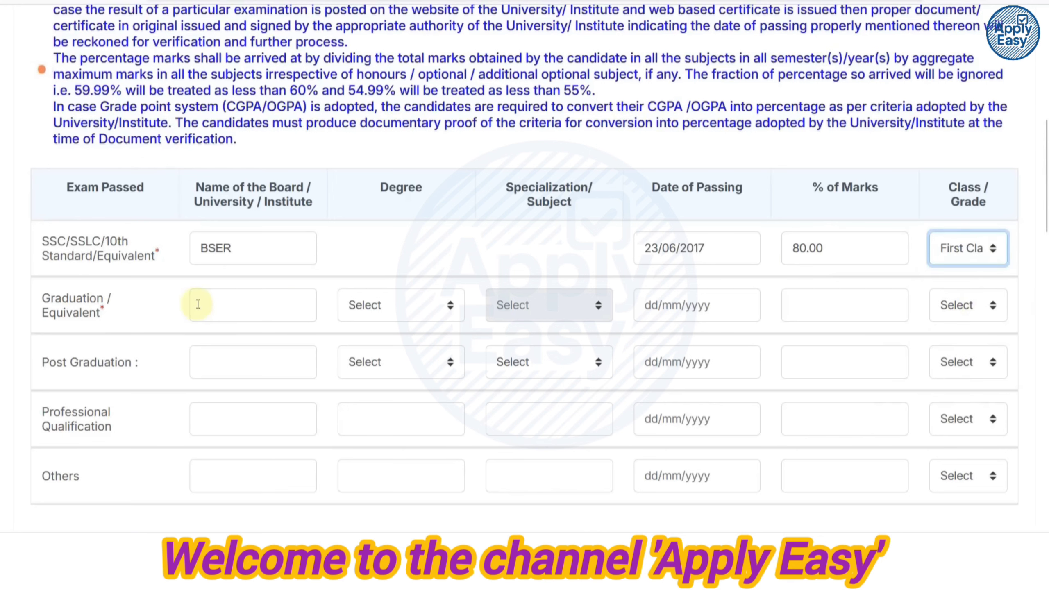
scroll(40, 243, down, 2)
Enter UOR as university with Engineering (BE)/(B.TECH) degree and Mechanical Engineering specialization.
click(229, 211)
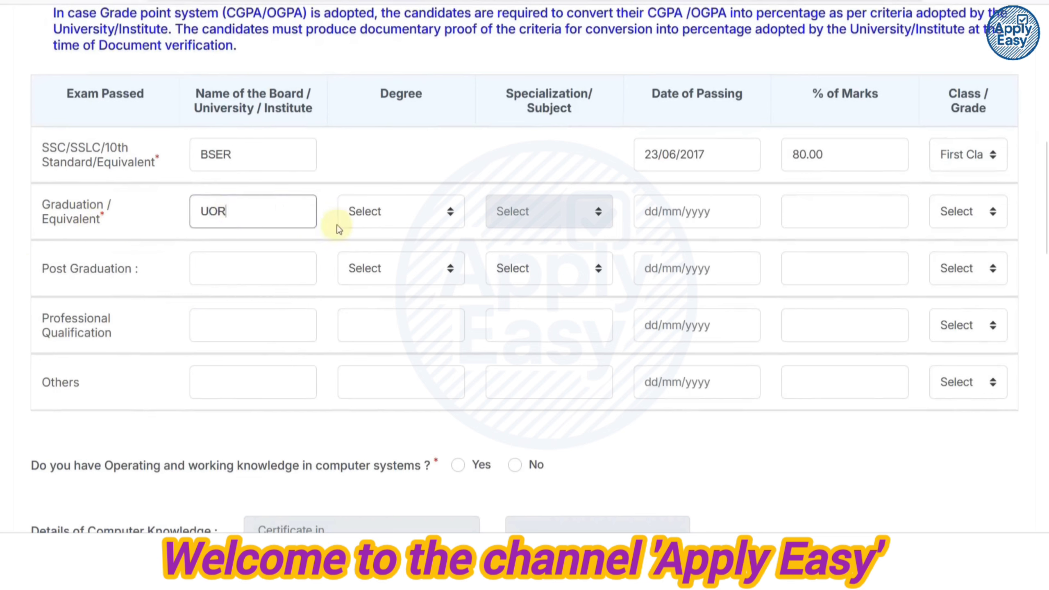
click(395, 218)
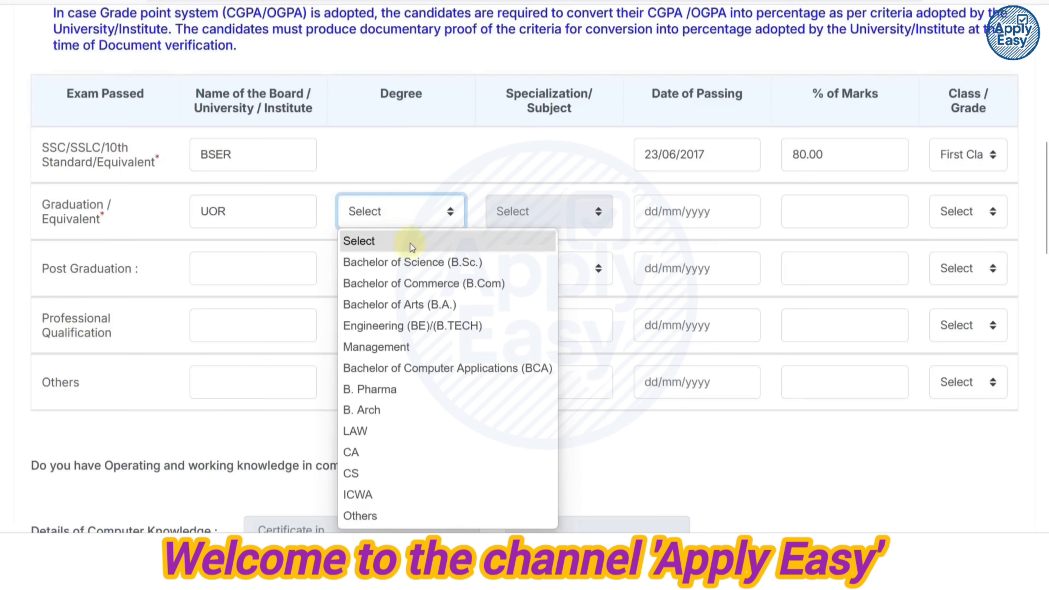
click(438, 328)
click(523, 216)
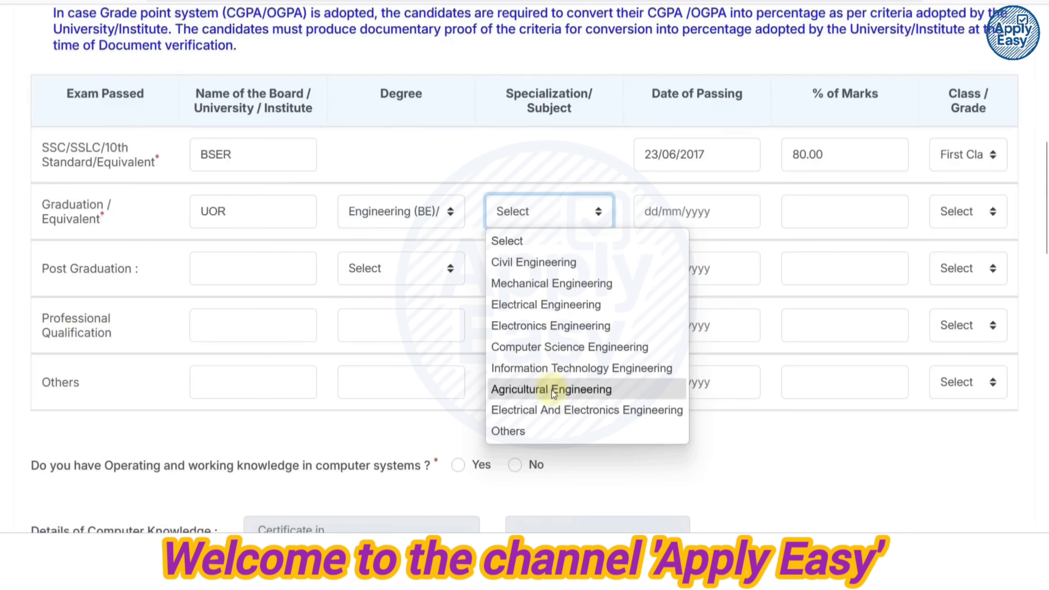
click(510, 432)
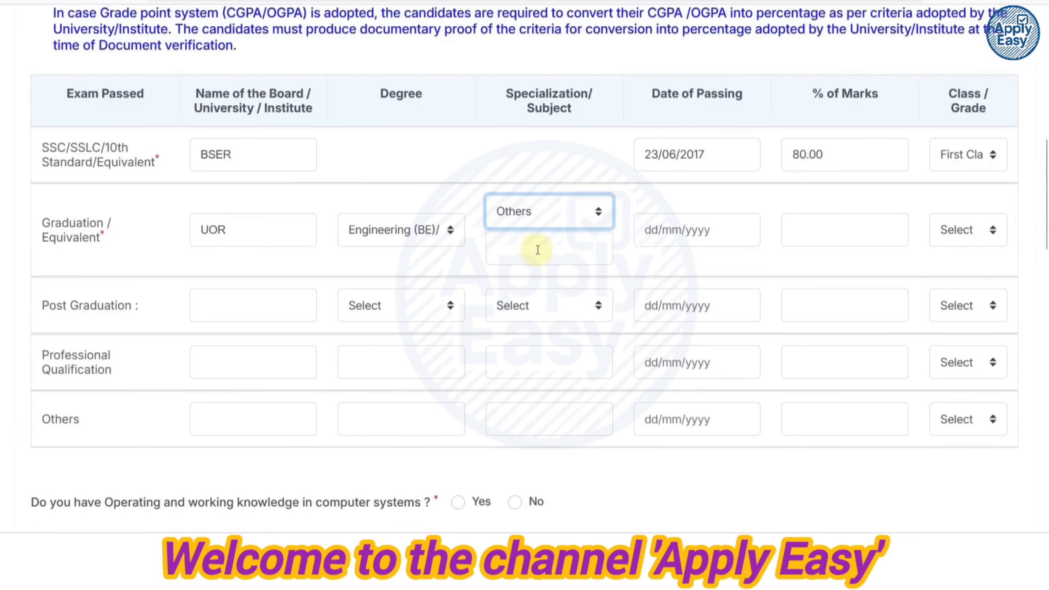
click(525, 211)
click(537, 282)
Set the graduation passing date to 19/09/2024.
click(674, 212)
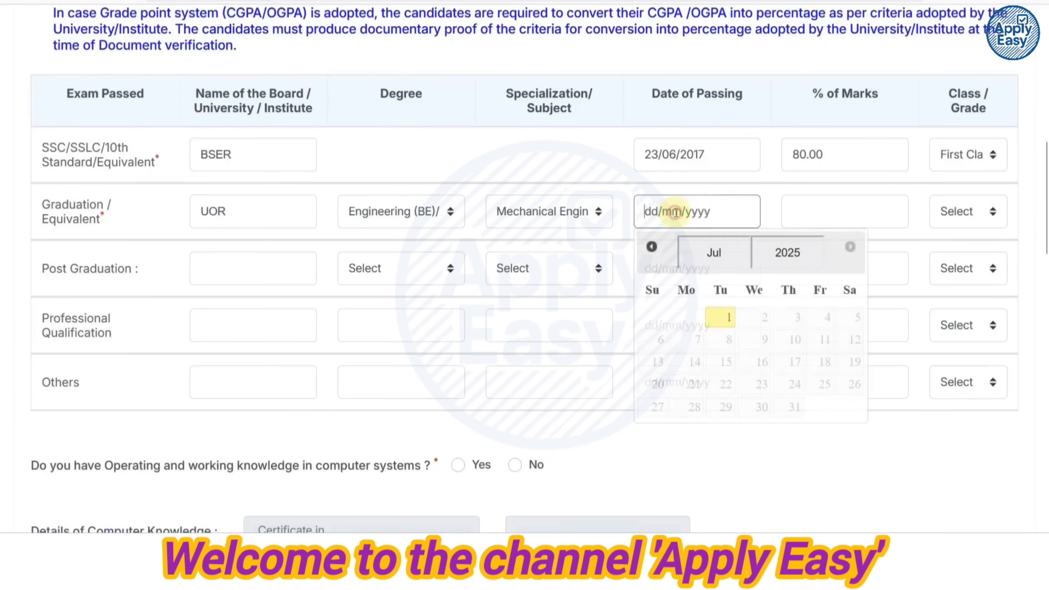
click(787, 252)
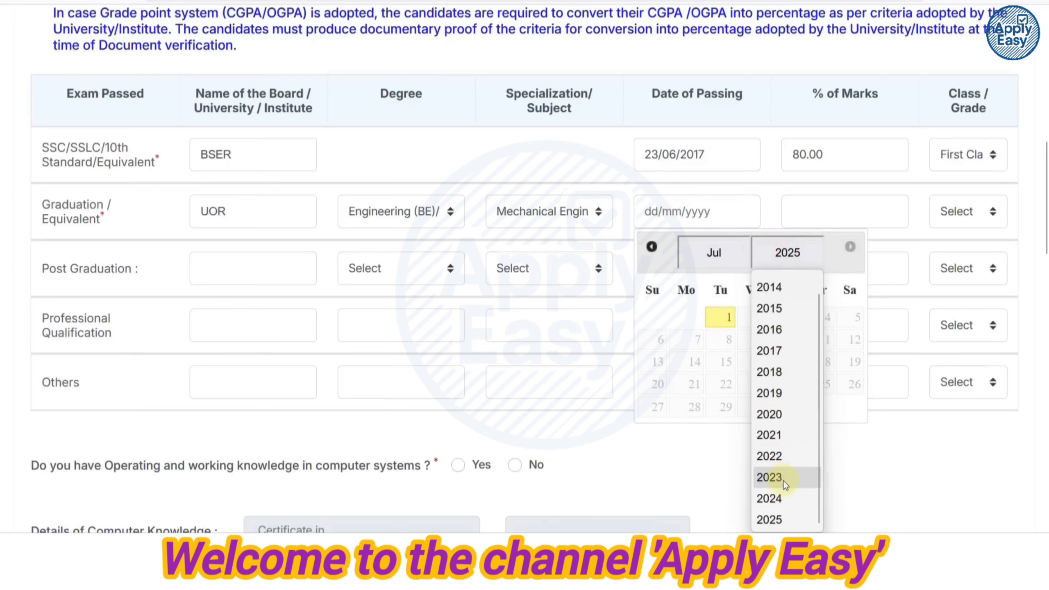
click(785, 498)
click(721, 253)
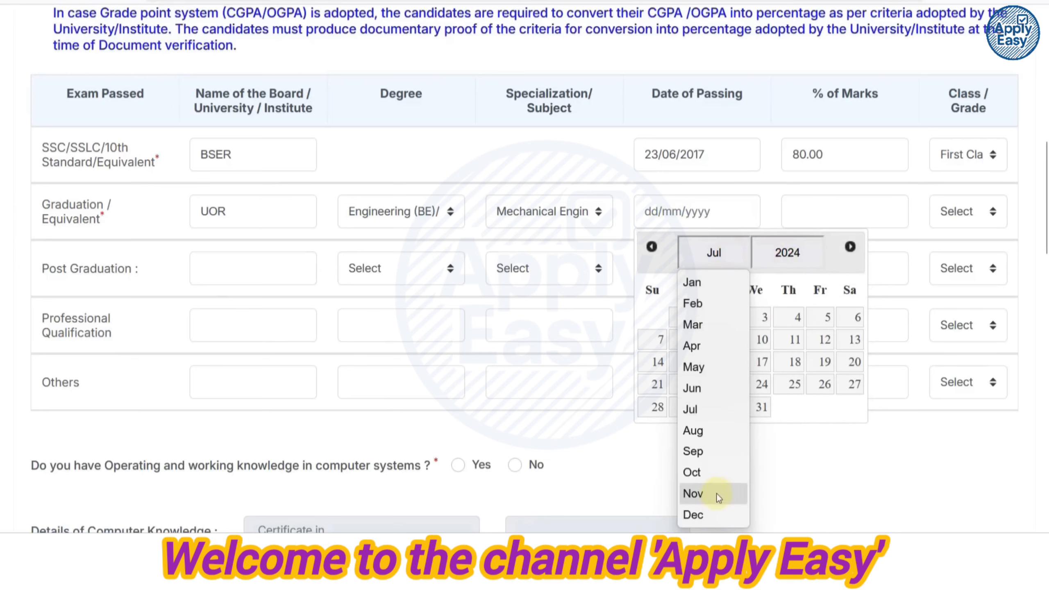
click(703, 452)
click(790, 362)
Enter 69.00 percent for graduation, dismiss the format notice, and choose First Class.
click(813, 206)
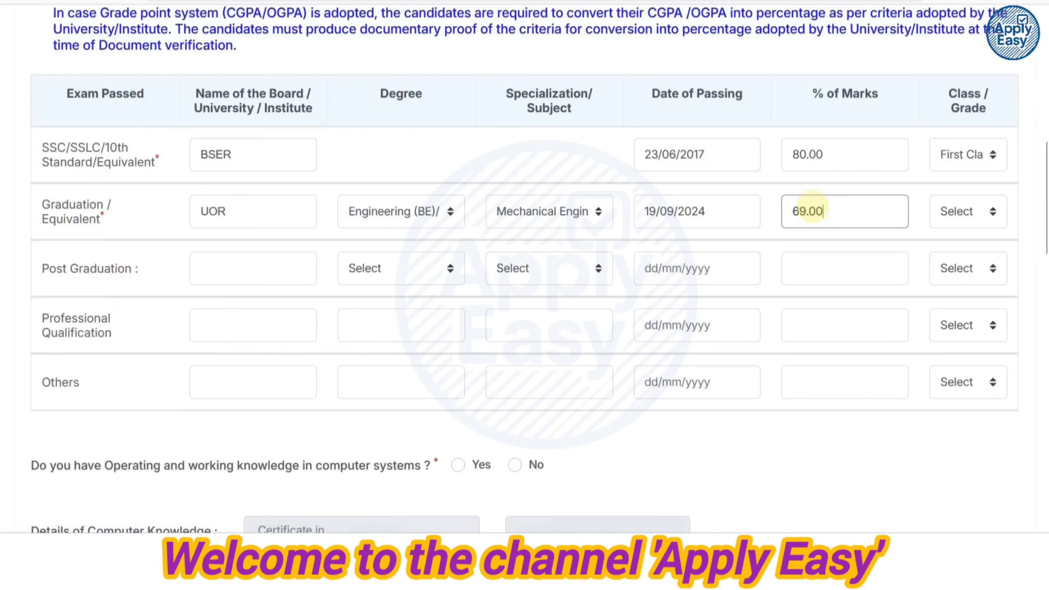
text(69.00)
click(998, 208)
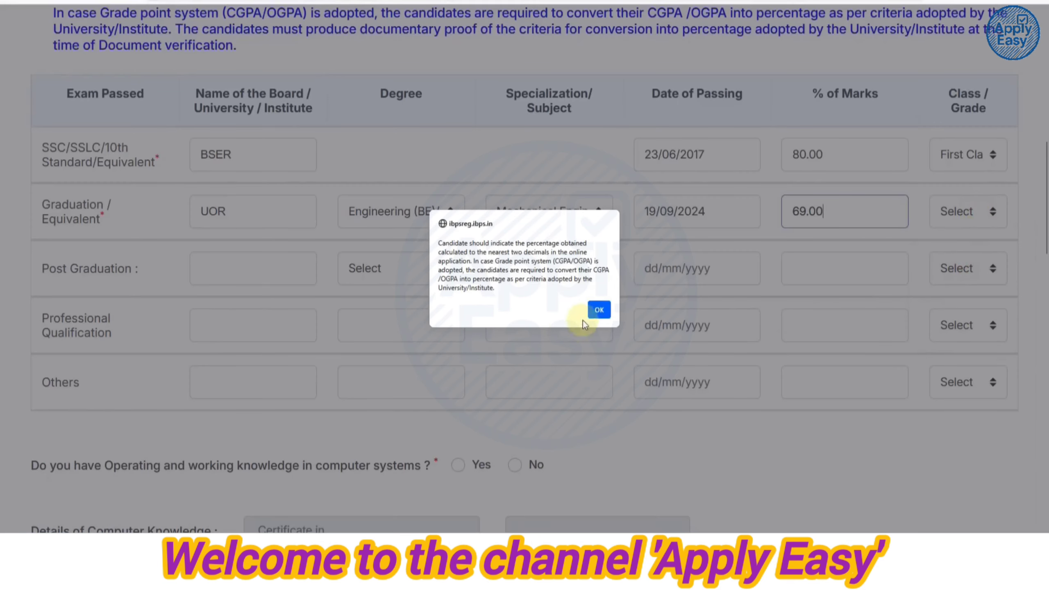
click(598, 310)
click(969, 211)
click(962, 261)
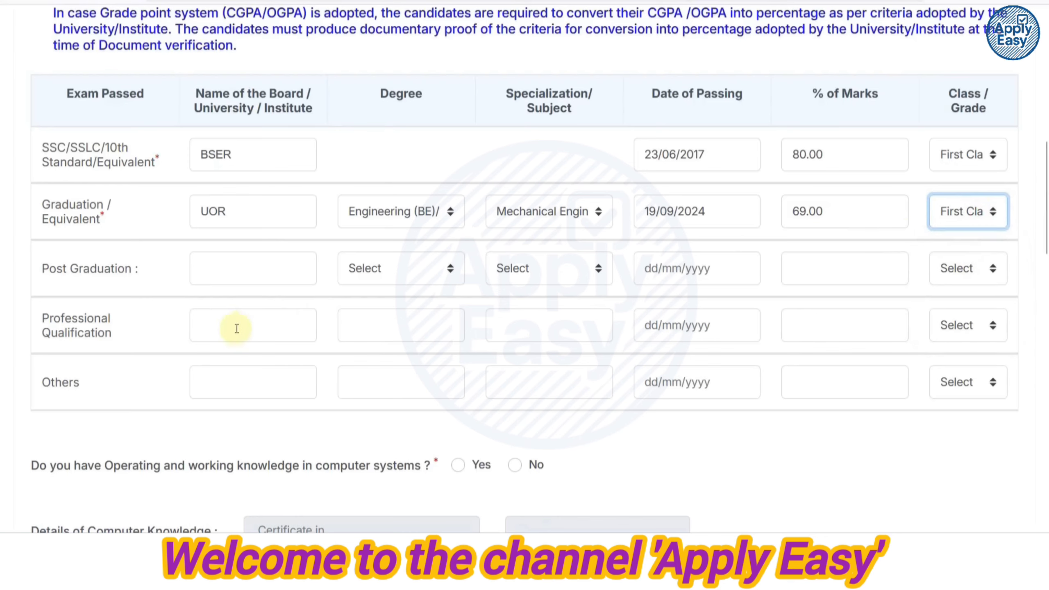
Answer Yes to computer knowledge: Studied in High School/College/Institute, Computer as a Subject.
scroll(291, 306, down, 2)
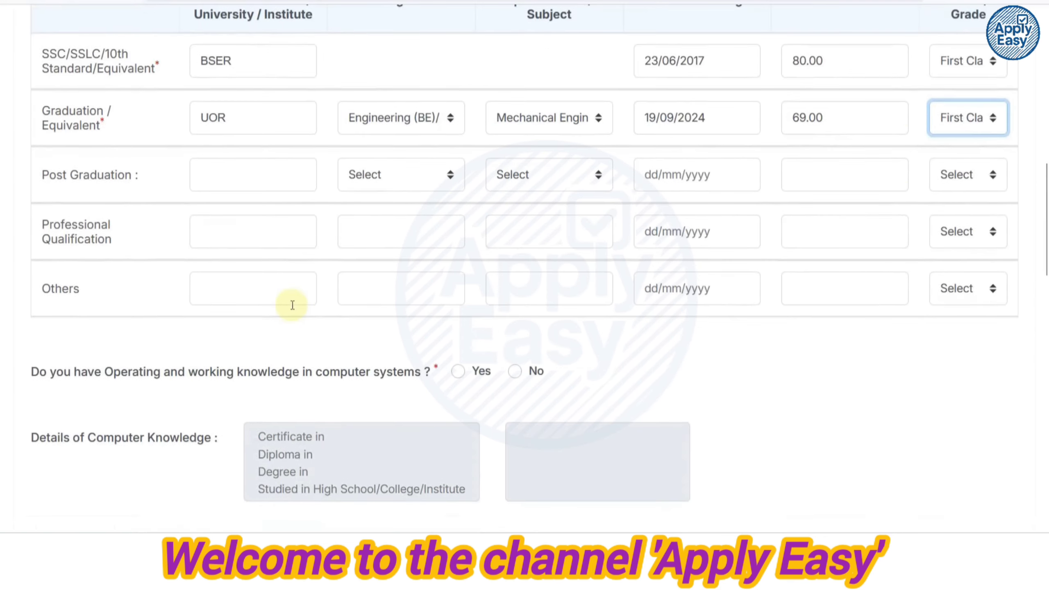
scroll(292, 304, down, 2)
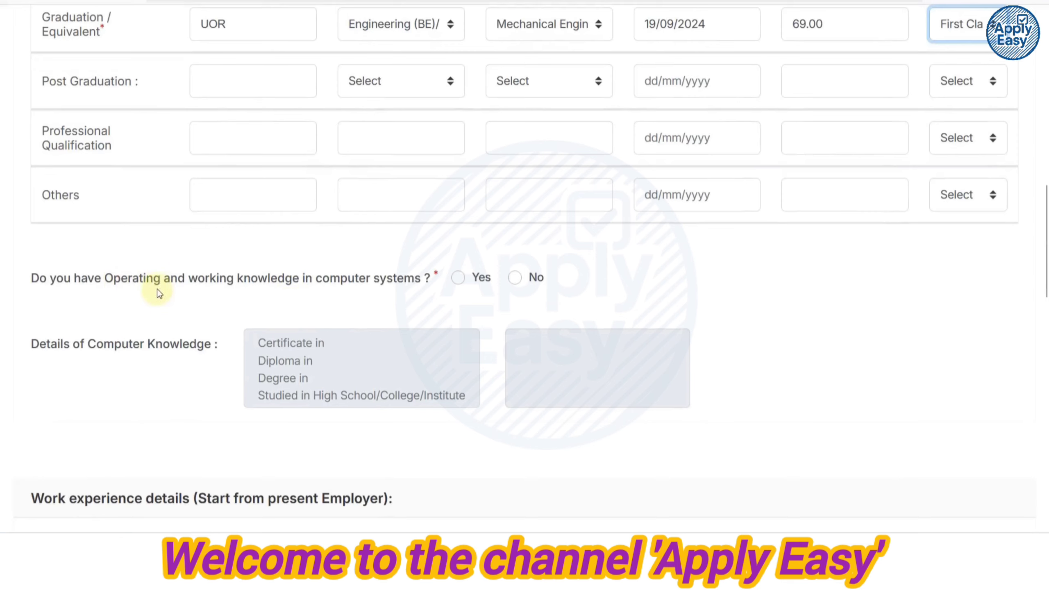
click(460, 279)
scroll(491, 285, down, 2)
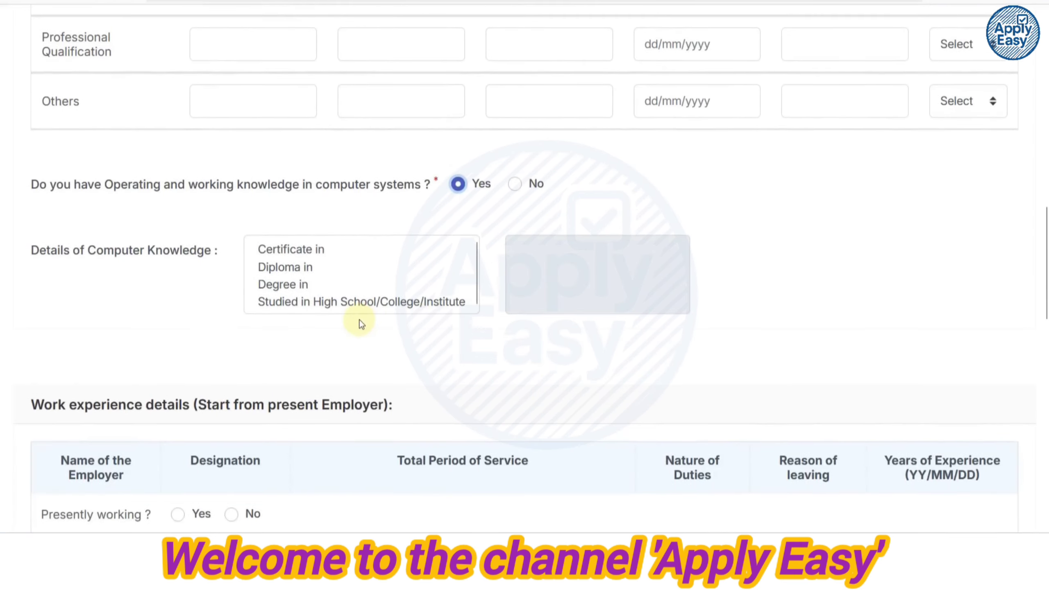
scroll(363, 323, down, 2)
click(302, 159)
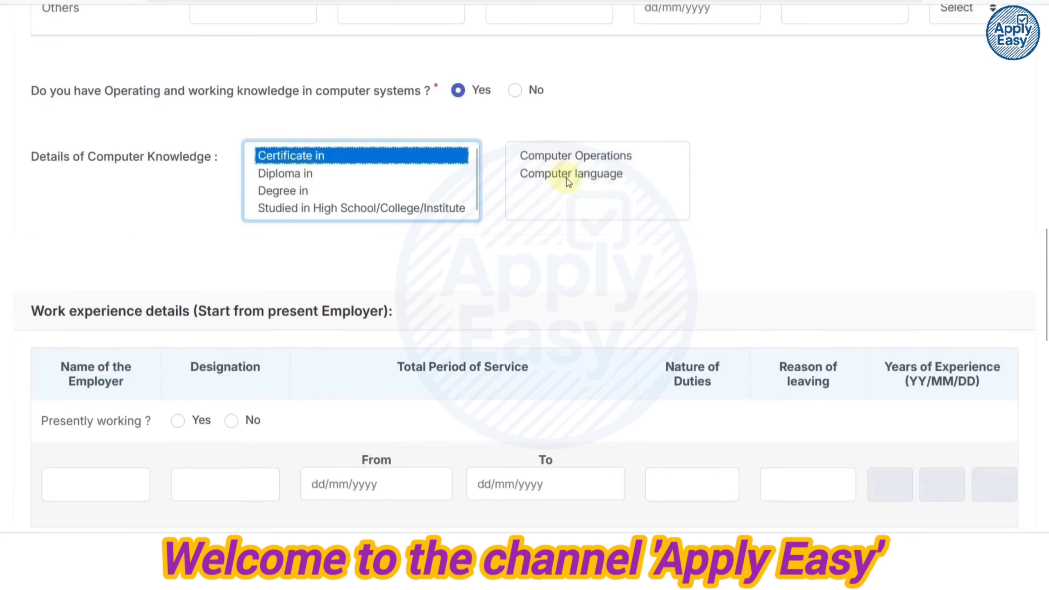
click(298, 178)
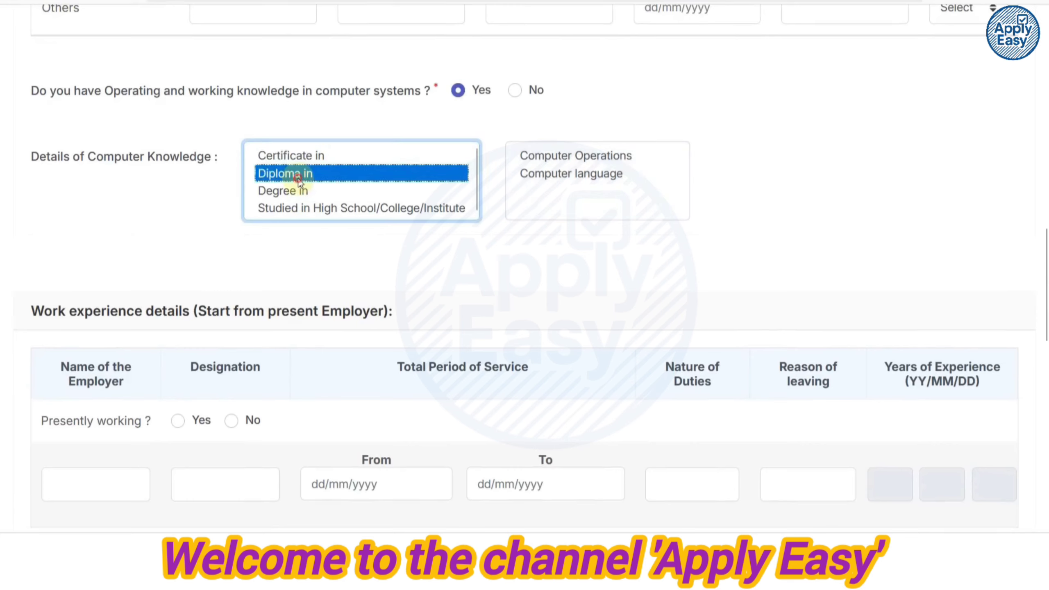
click(274, 193)
click(404, 193)
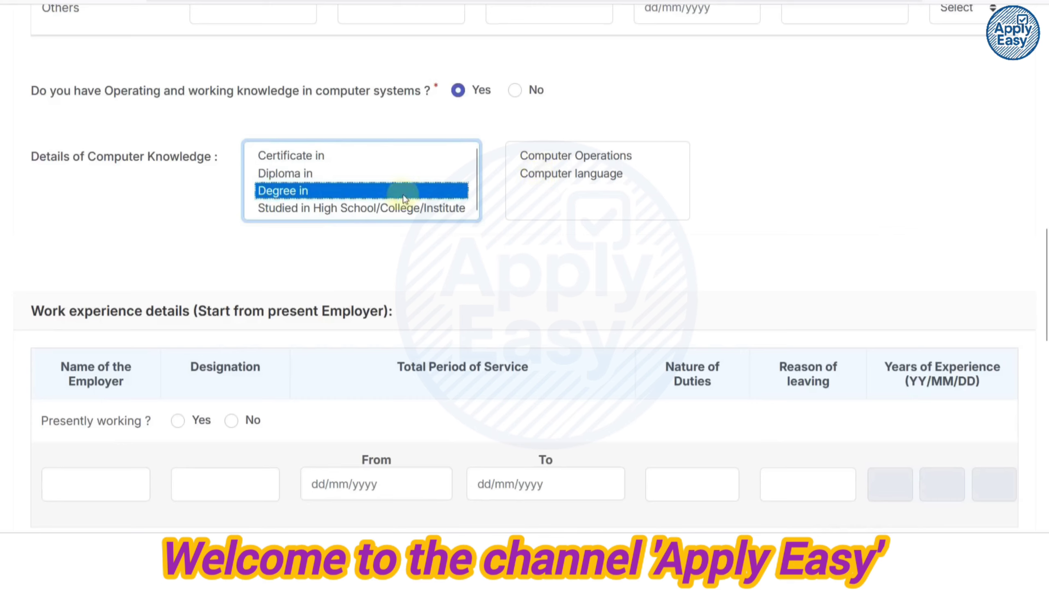
click(308, 209)
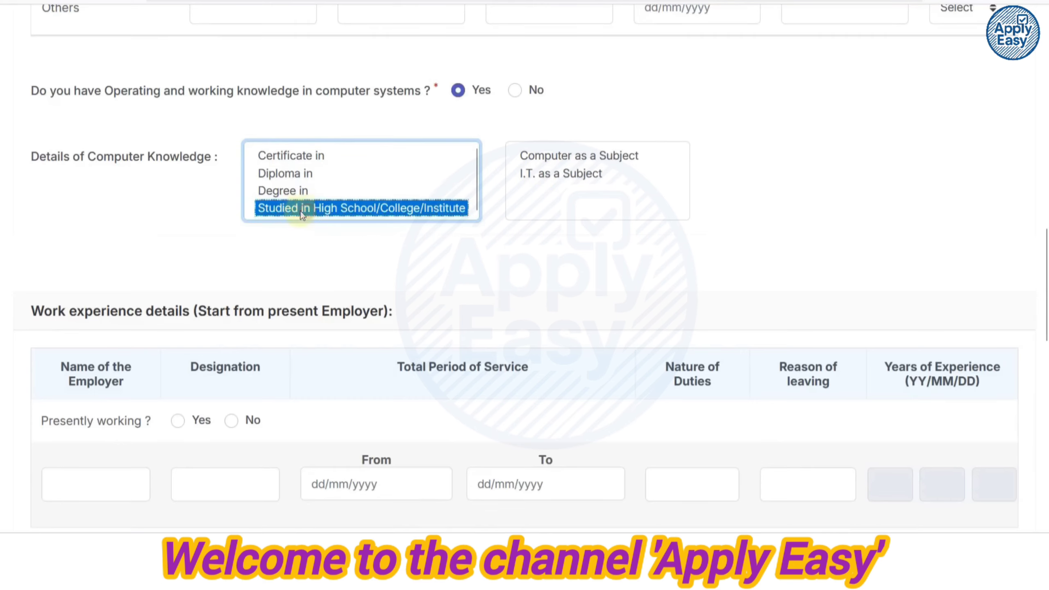
click(555, 159)
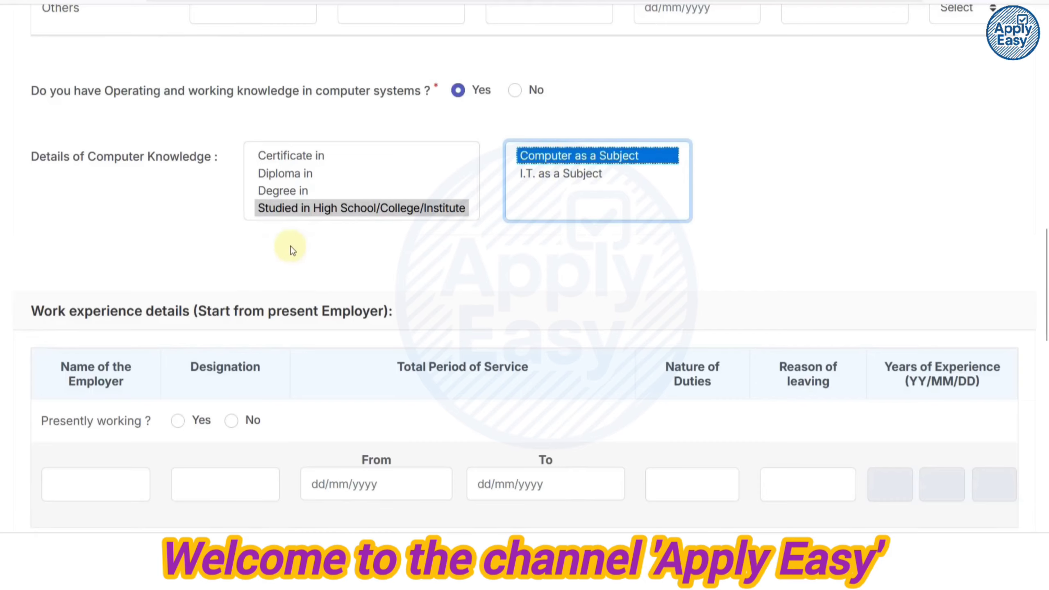
scroll(287, 246, down, 6)
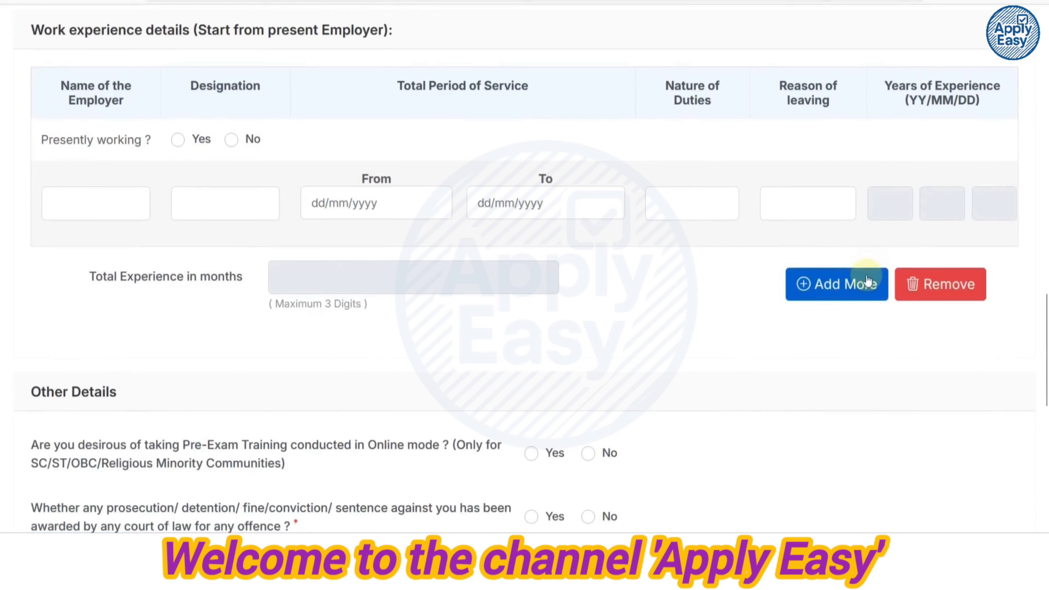
Answer No to presently working, Yes to online Pre-Exam Training, No to prosecution.
click(835, 285)
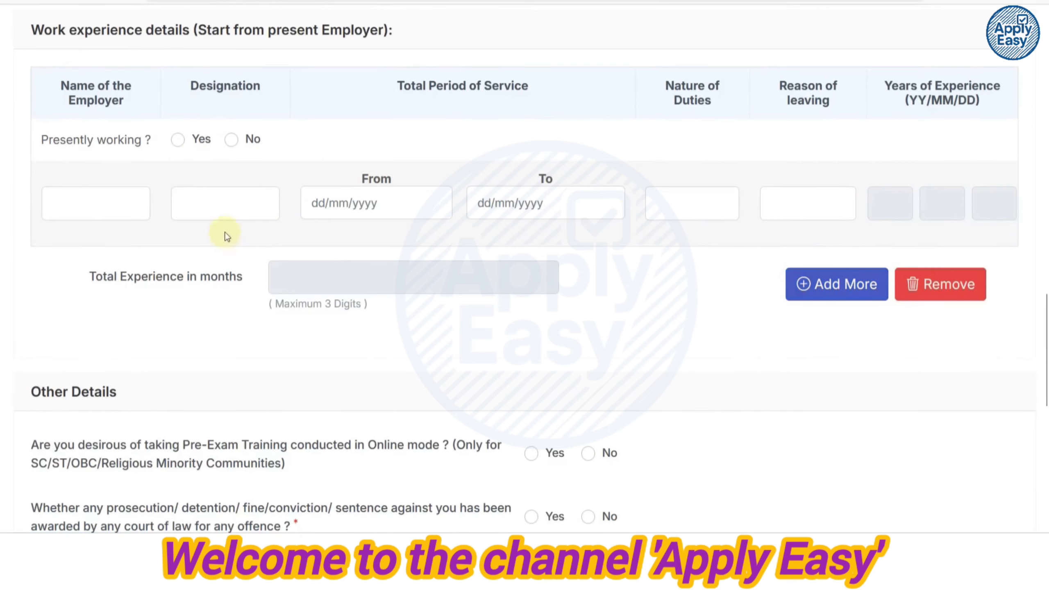
click(230, 143)
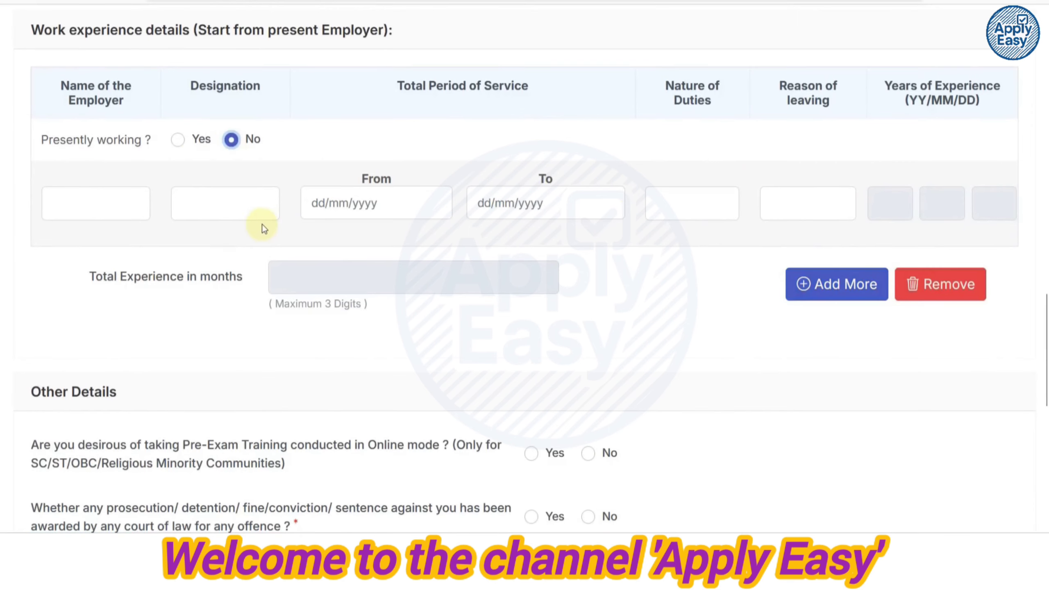
scroll(262, 225, down, 5)
scroll(264, 228, down, 2)
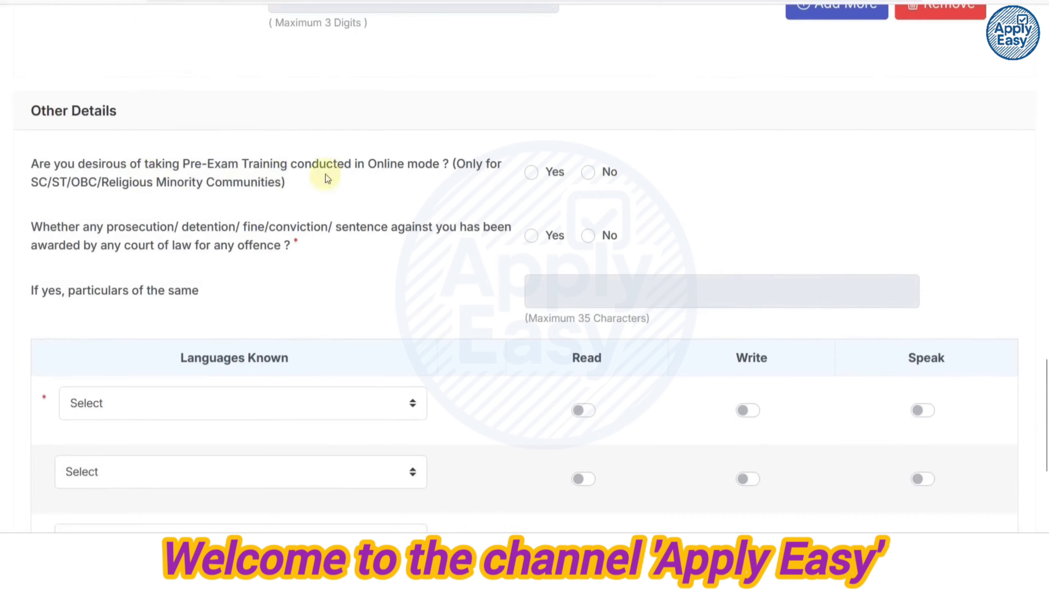
click(531, 177)
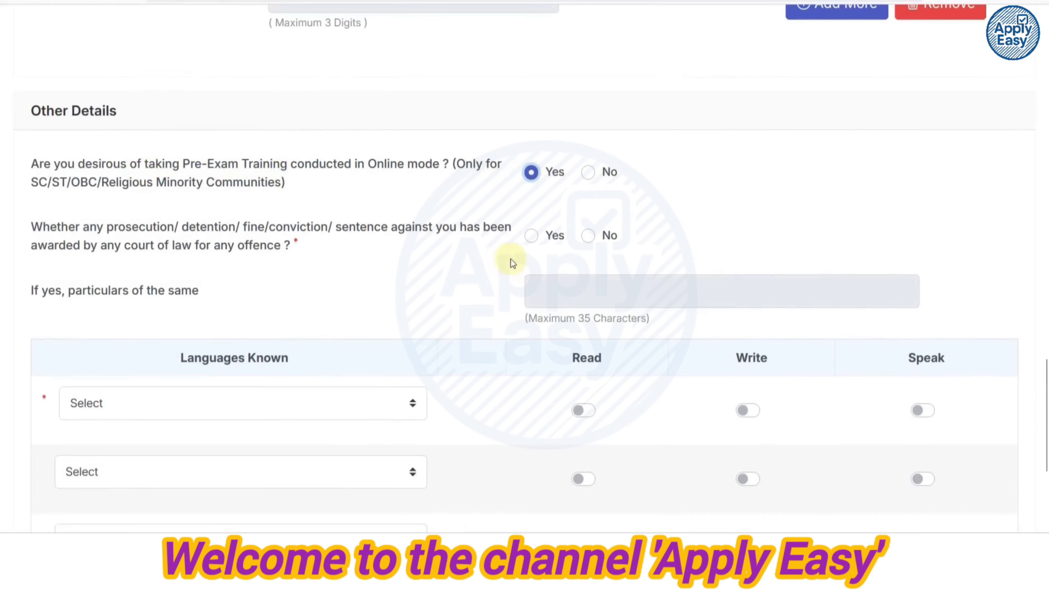
click(588, 237)
scroll(606, 237, down, 4)
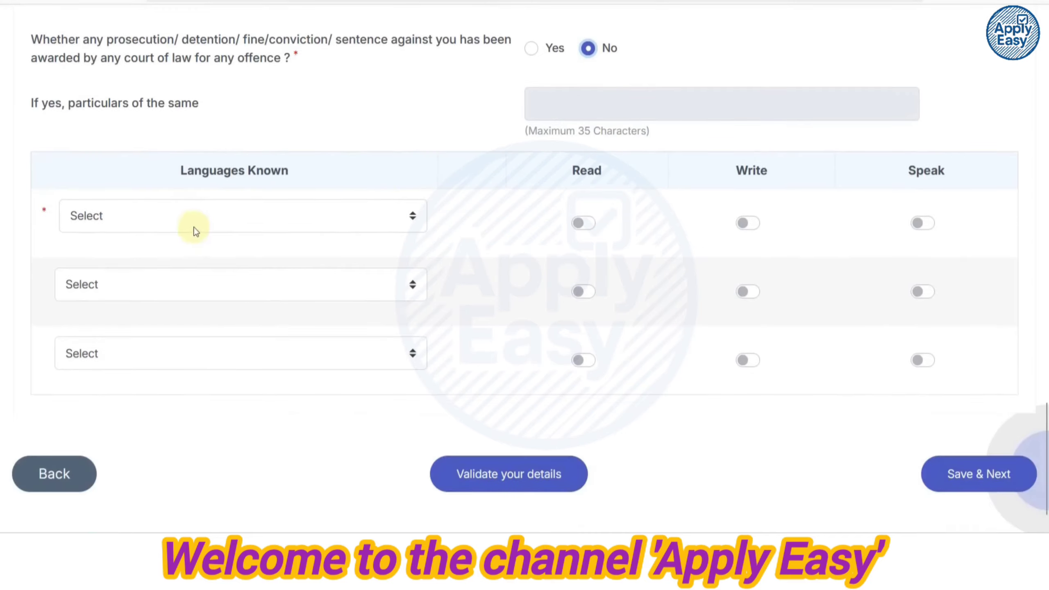
Add English and Hindi as known languages with read, write and speak switched on.
click(195, 229)
click(175, 263)
click(161, 279)
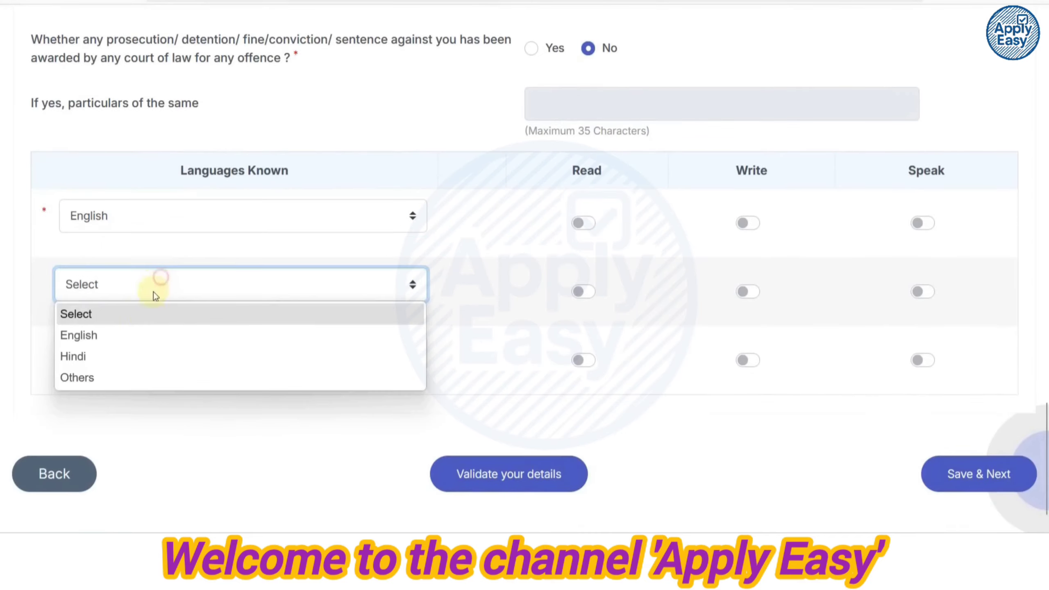
click(128, 352)
click(583, 224)
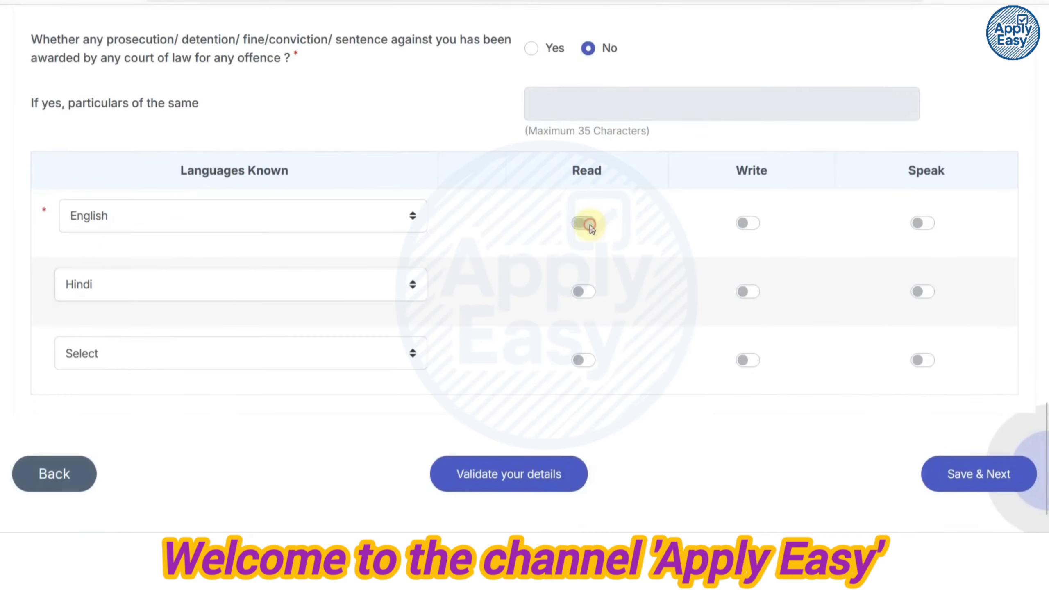
click(749, 224)
click(923, 225)
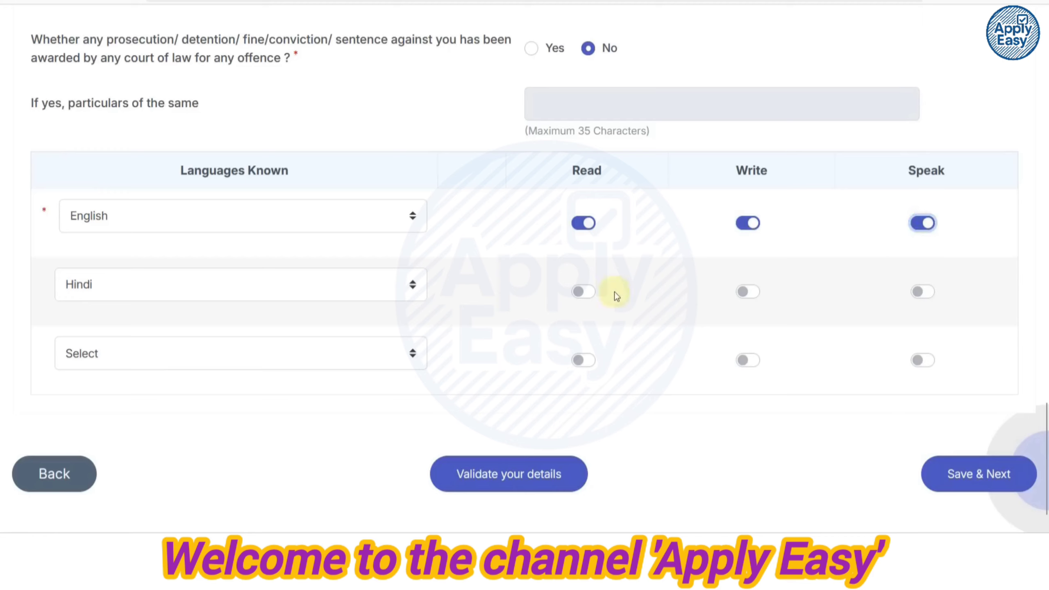
click(748, 292)
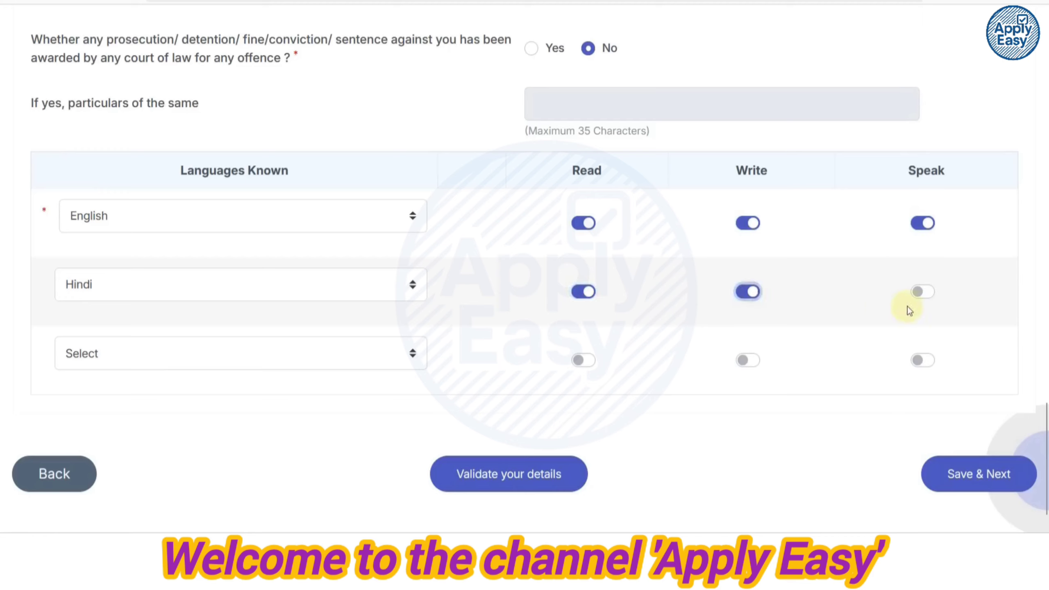
click(922, 292)
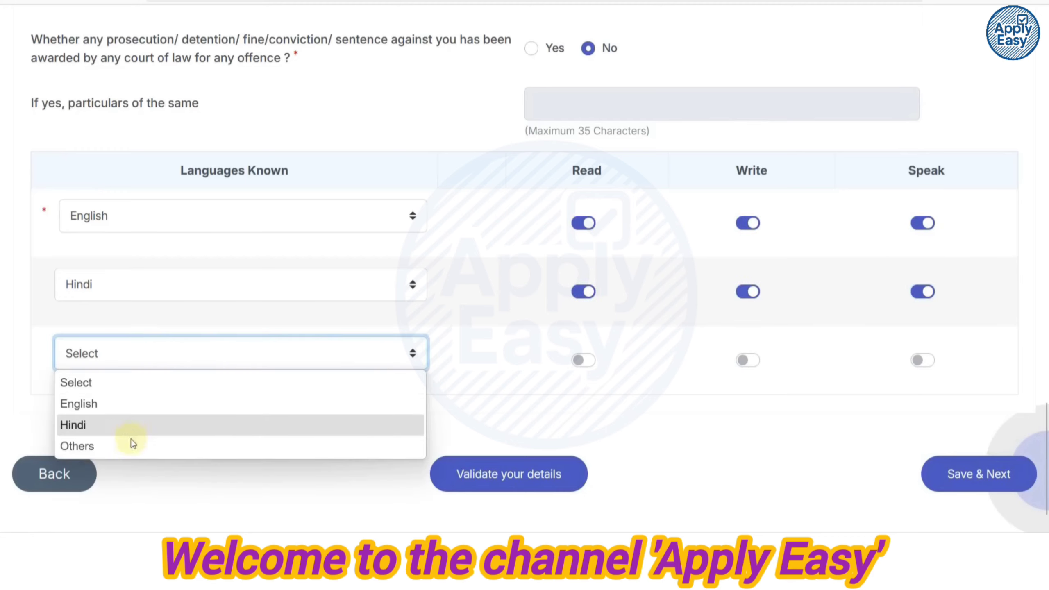
Validate the language details and acknowledge the success message.
click(490, 377)
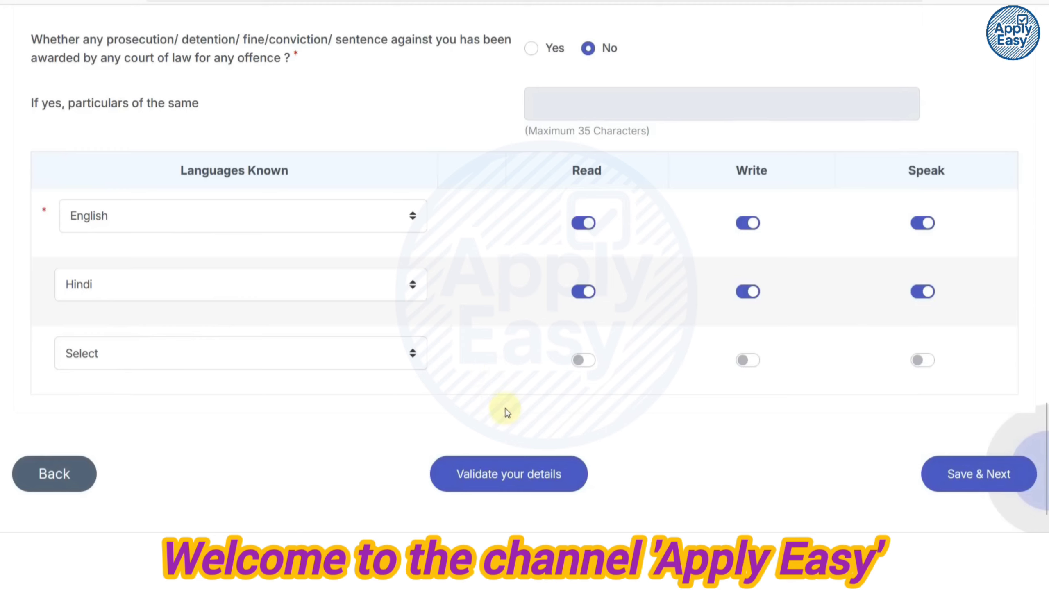
click(500, 477)
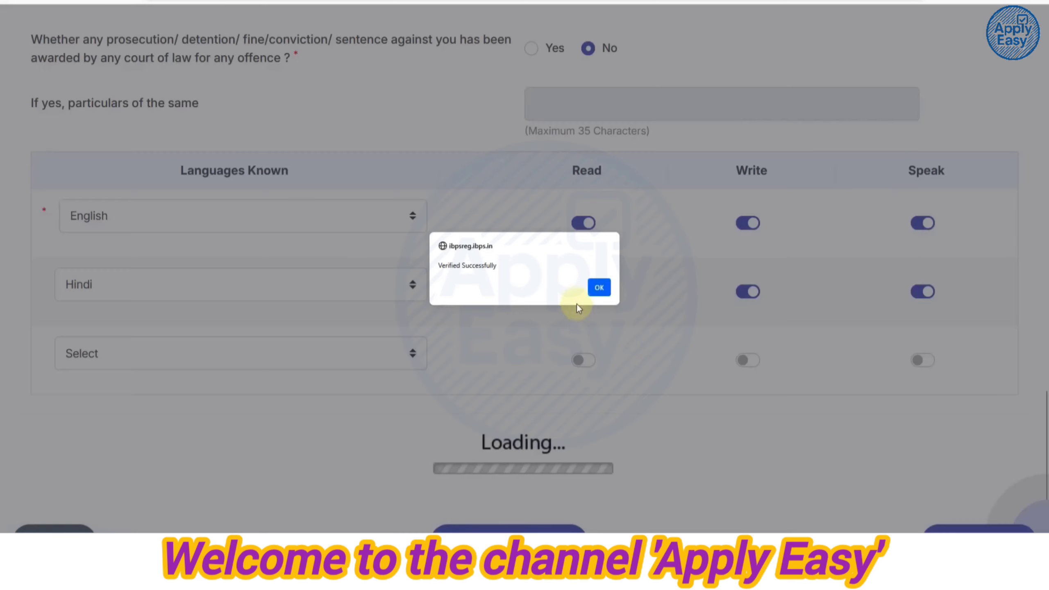
click(599, 287)
scroll(839, 346, down, 1)
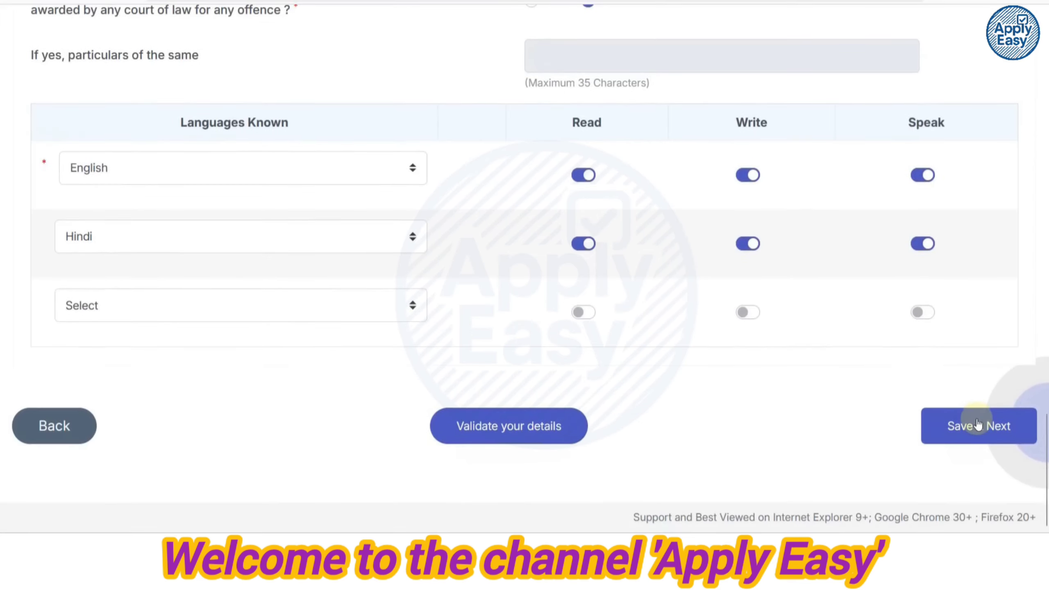
Save the other details and move on to the bank Preference page.
click(978, 425)
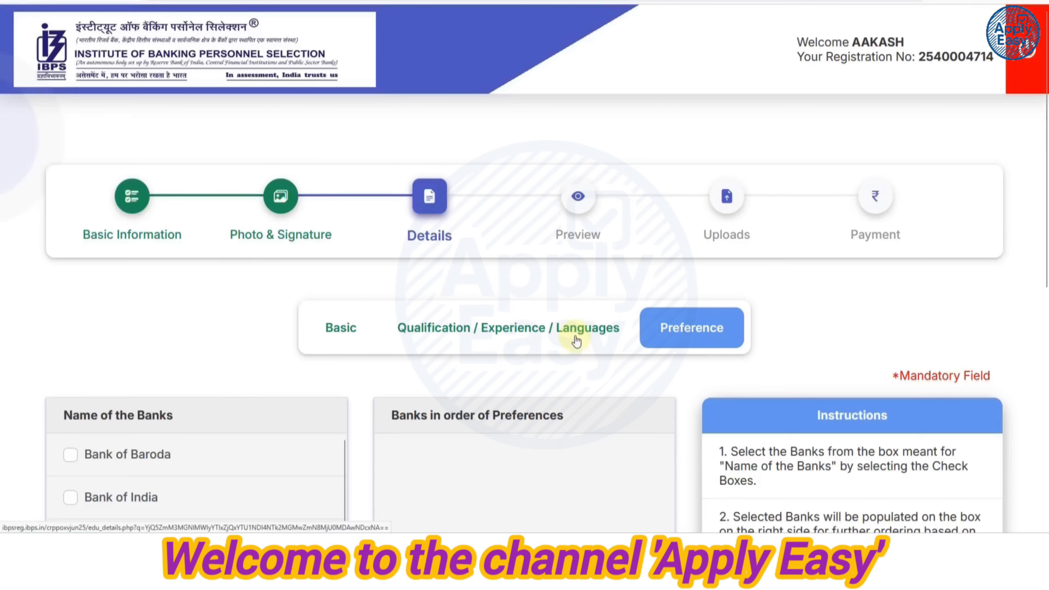
scroll(577, 338, down, 5)
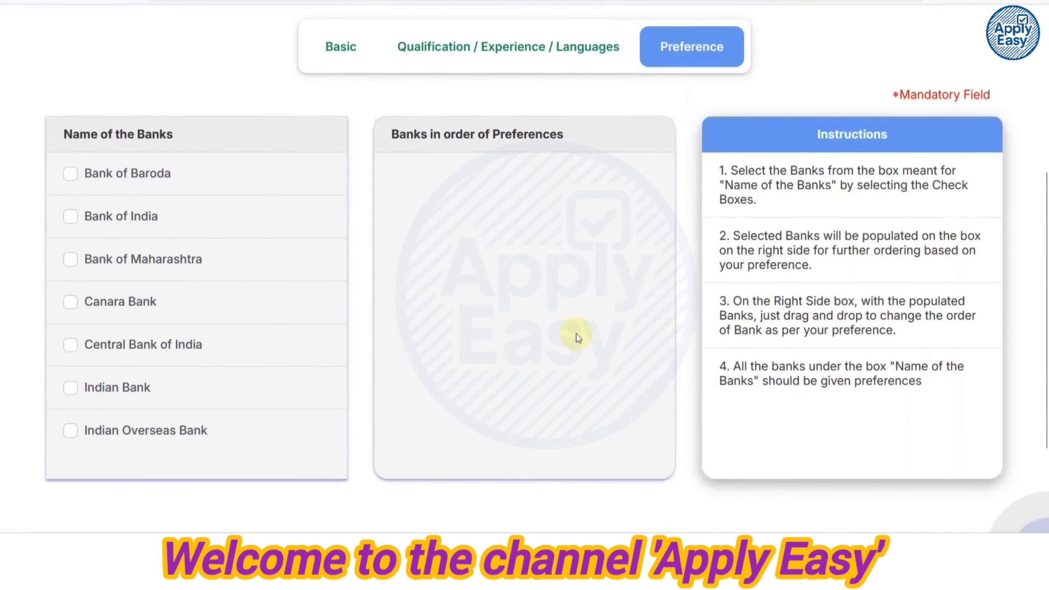
scroll(202, 219, down, 5)
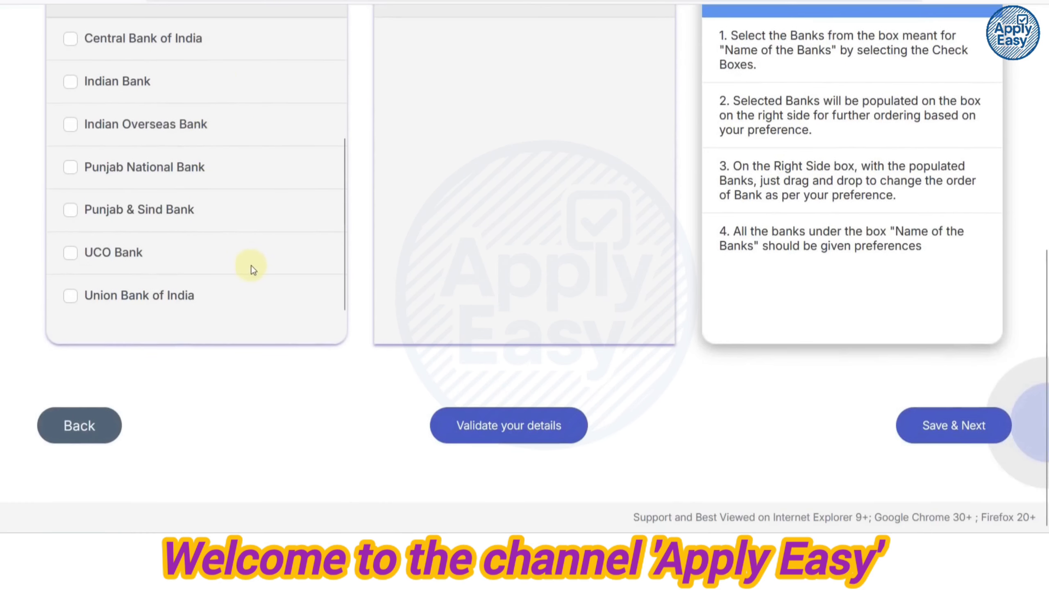
scroll(253, 265, up, 2)
scroll(304, 260, up, 6)
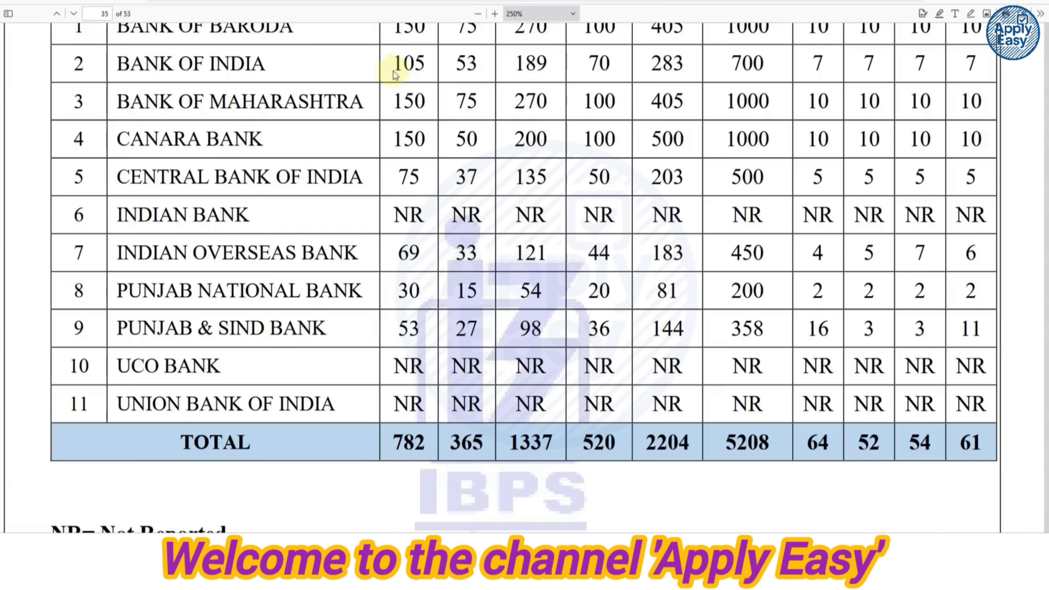
scroll(410, 186, up, 2)
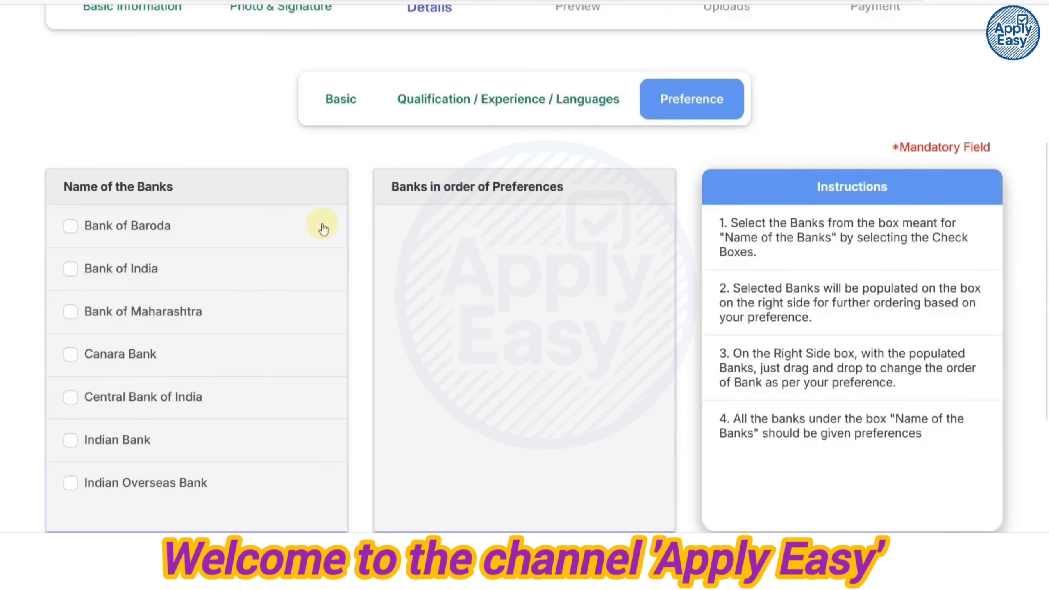
Tick Bank of Baroda as the first preferred bank.
click(71, 226)
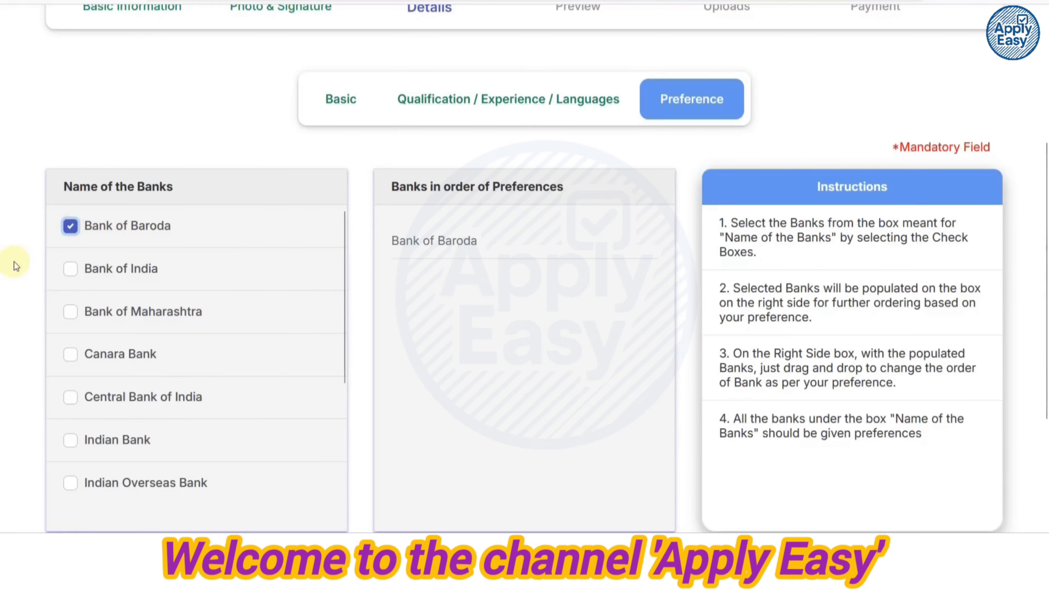
scroll(120, 342, down, 4)
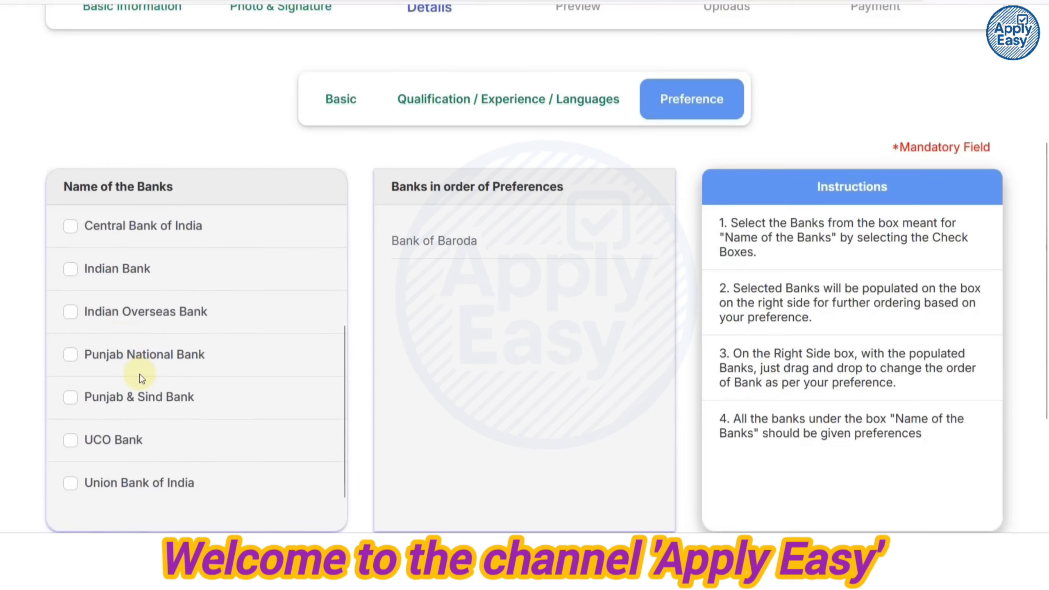
scroll(141, 379, down, 2)
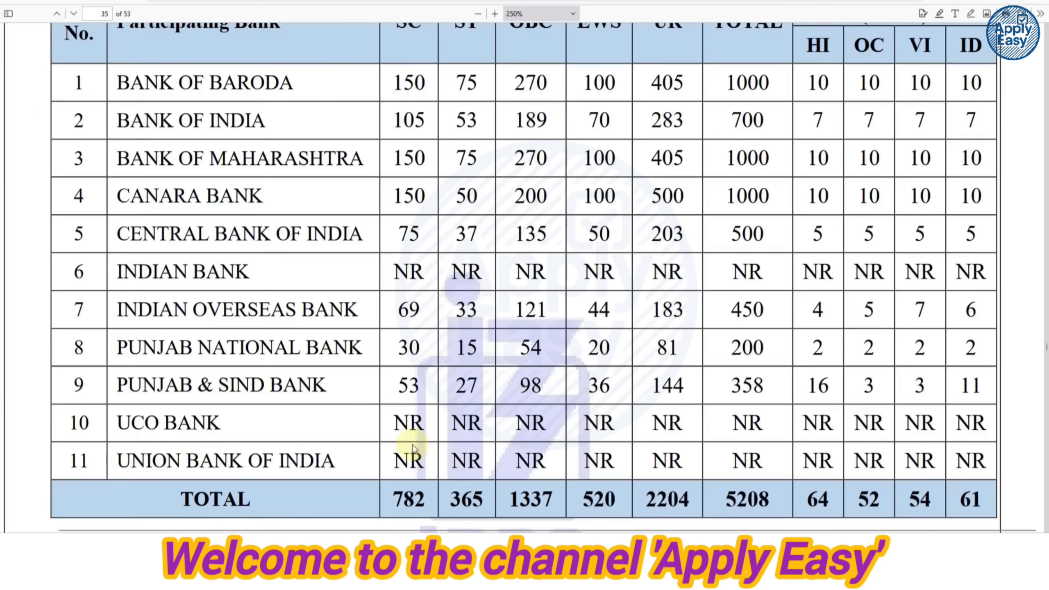
drag(399, 423, 423, 422)
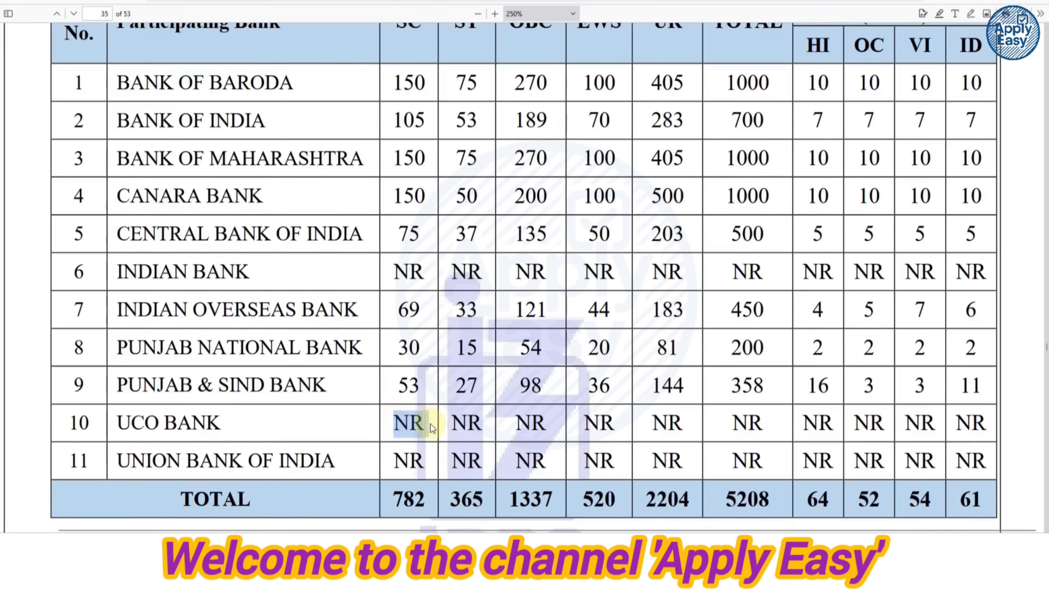
click(433, 426)
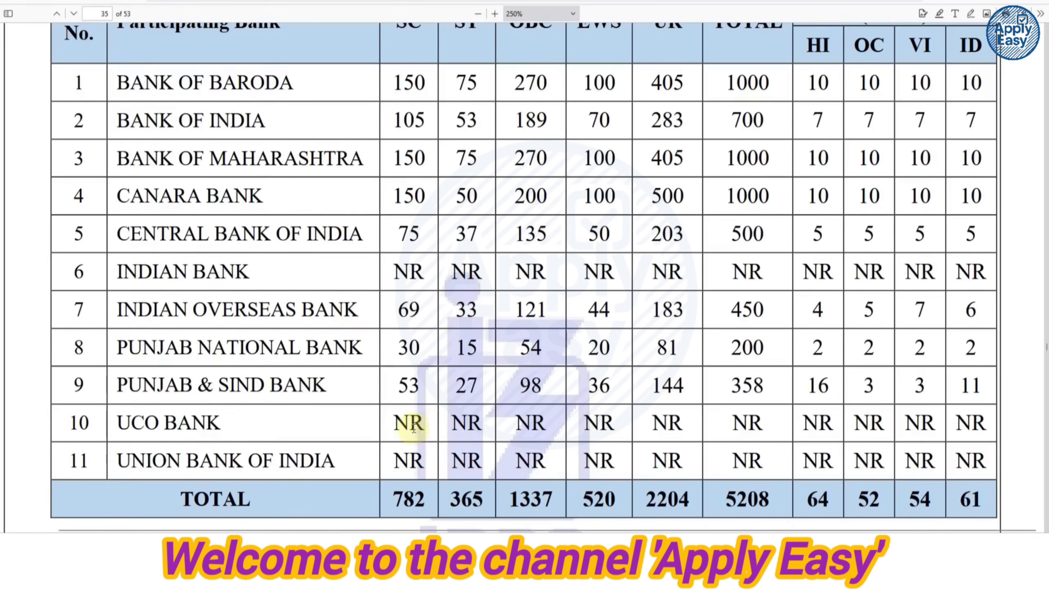
drag(399, 424, 421, 424)
click(422, 425)
click(410, 428)
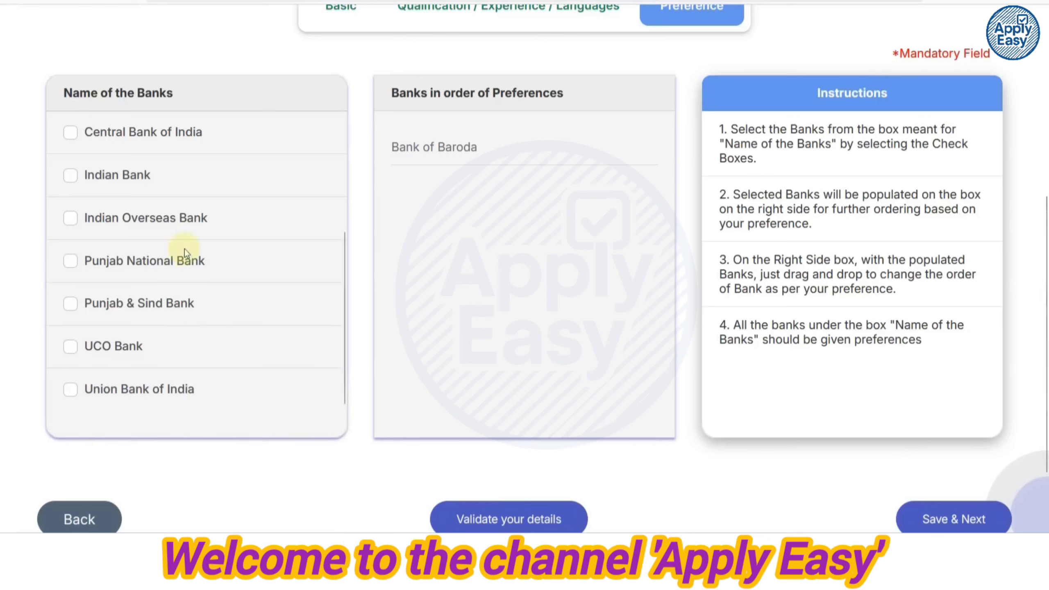
Add Central Bank of India, Indian Bank, PNB, Indian Overseas Bank, Punjab & Sind Bank.
click(70, 133)
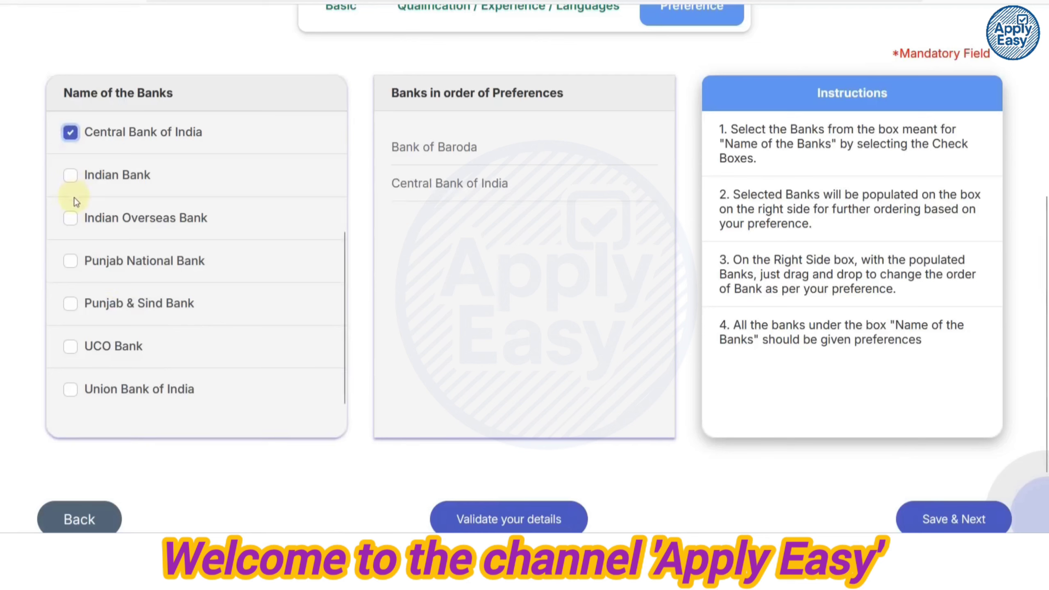
click(73, 178)
click(70, 262)
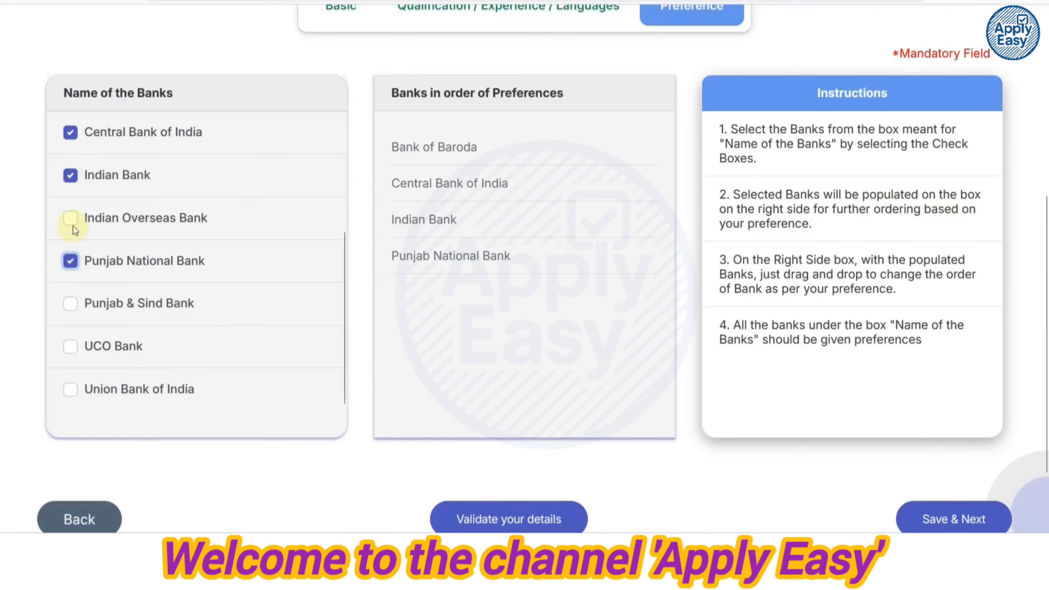
click(71, 222)
click(71, 305)
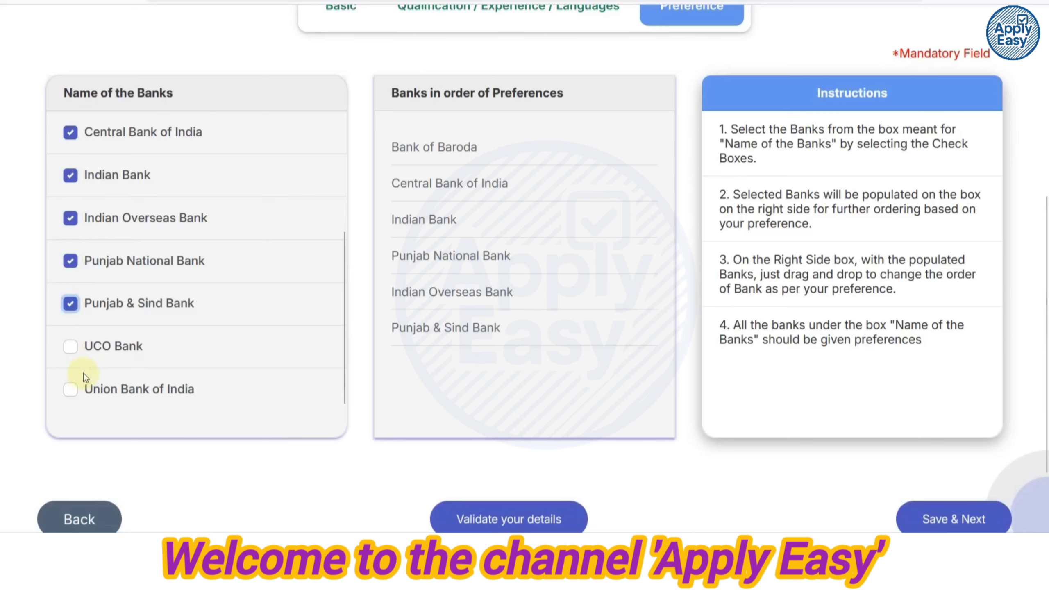
Add Canara Bank, Bank of Maharashtra, Bank of India, Union Bank of India, UCO Bank.
scroll(83, 373, up, 4)
click(70, 260)
click(70, 218)
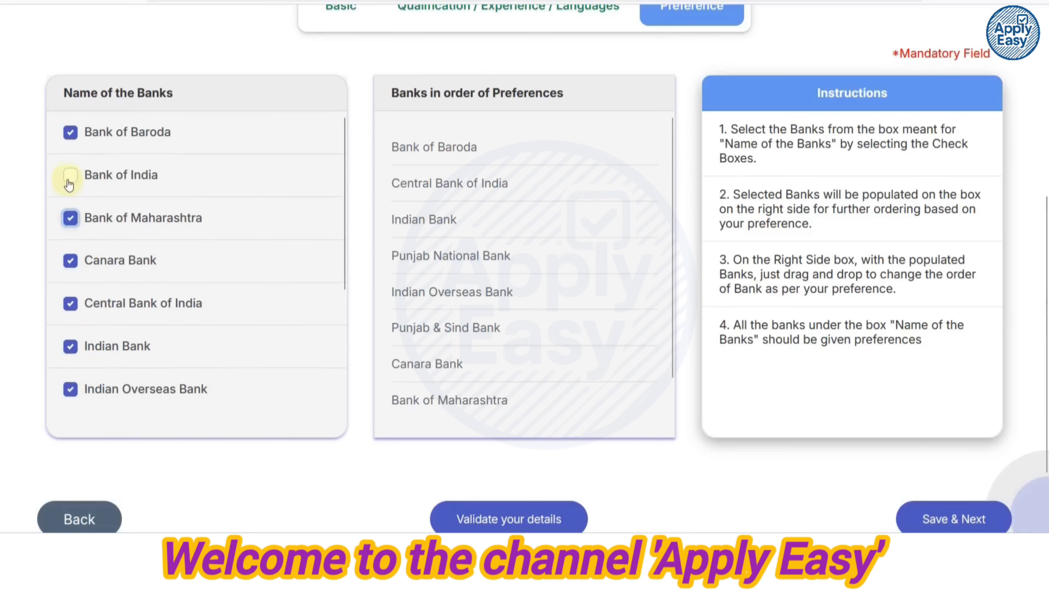
click(70, 177)
scroll(124, 264, down, 6)
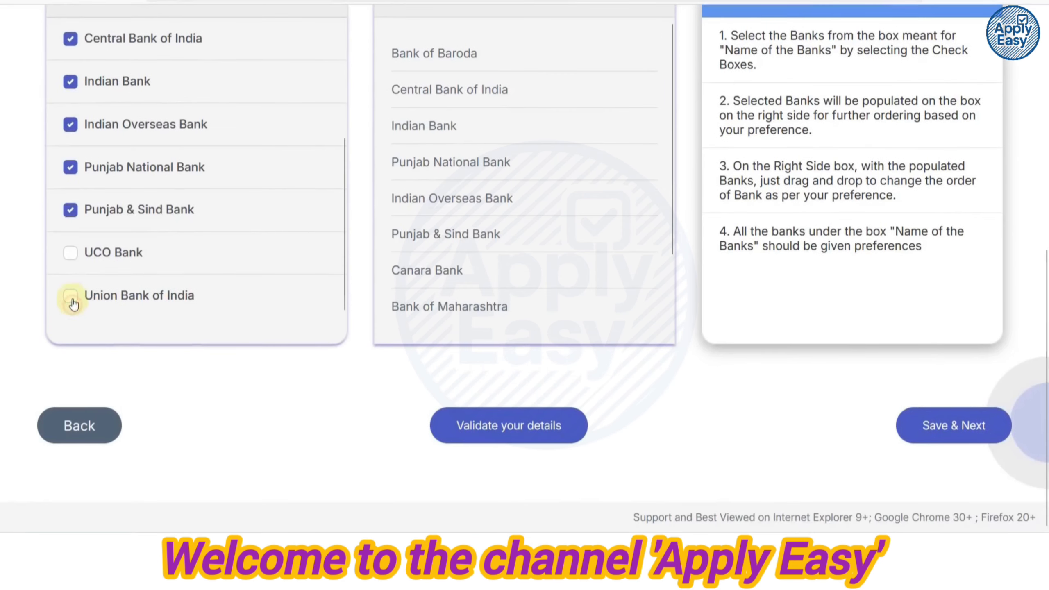
click(71, 297)
click(71, 253)
scroll(491, 291, up, 2)
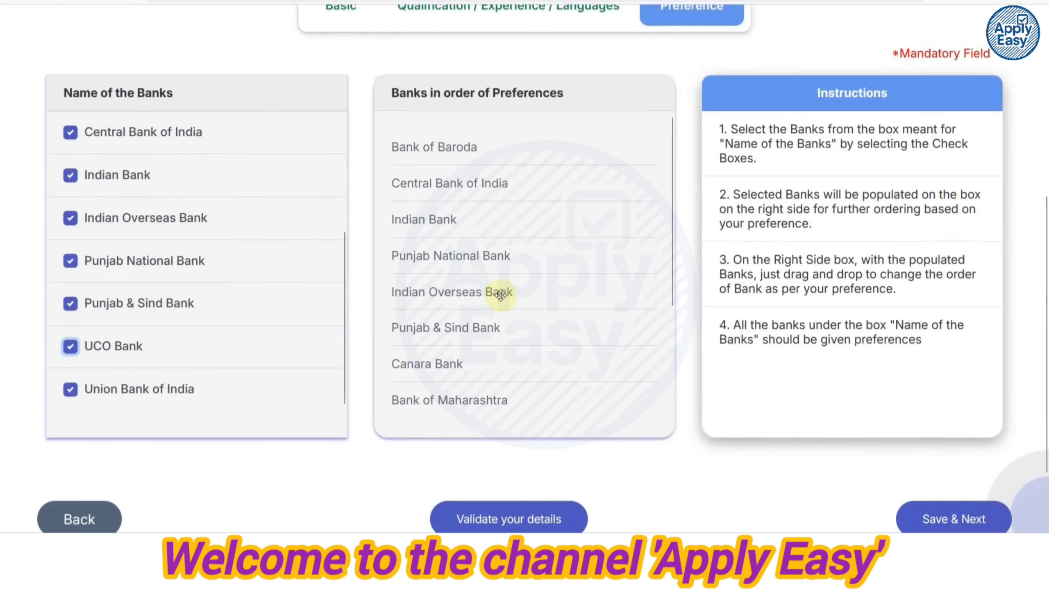
Validate the bank preferences, acknowledge the success message, and save them.
click(505, 517)
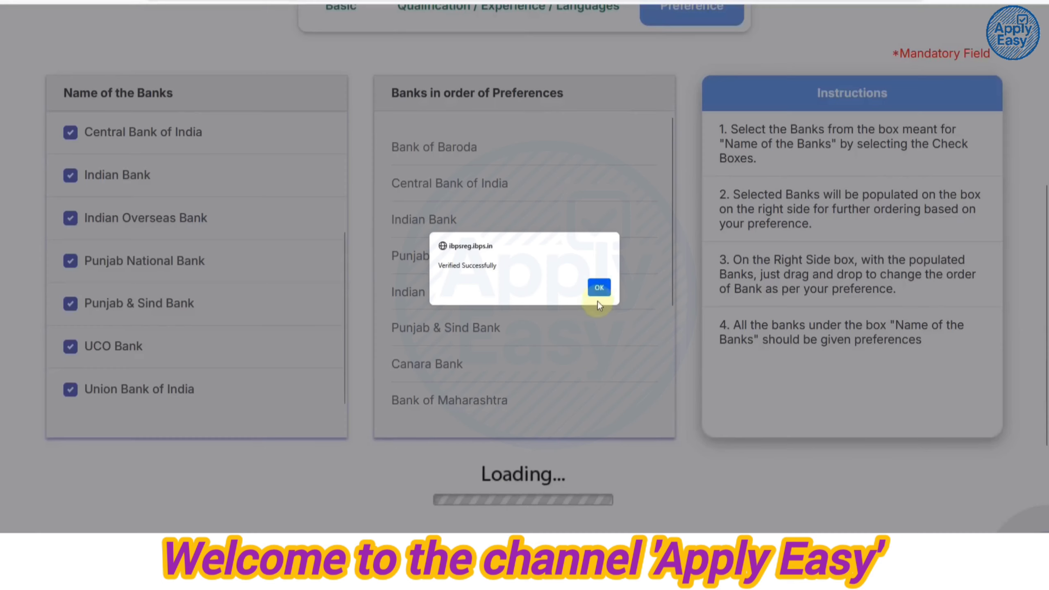
click(596, 292)
scroll(807, 316, down, 2)
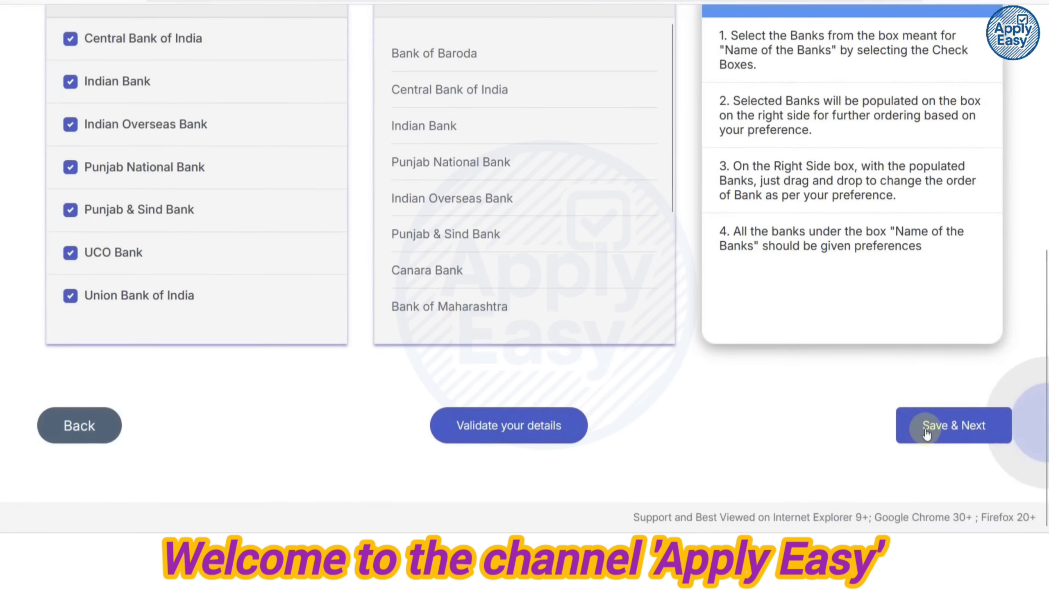
click(926, 426)
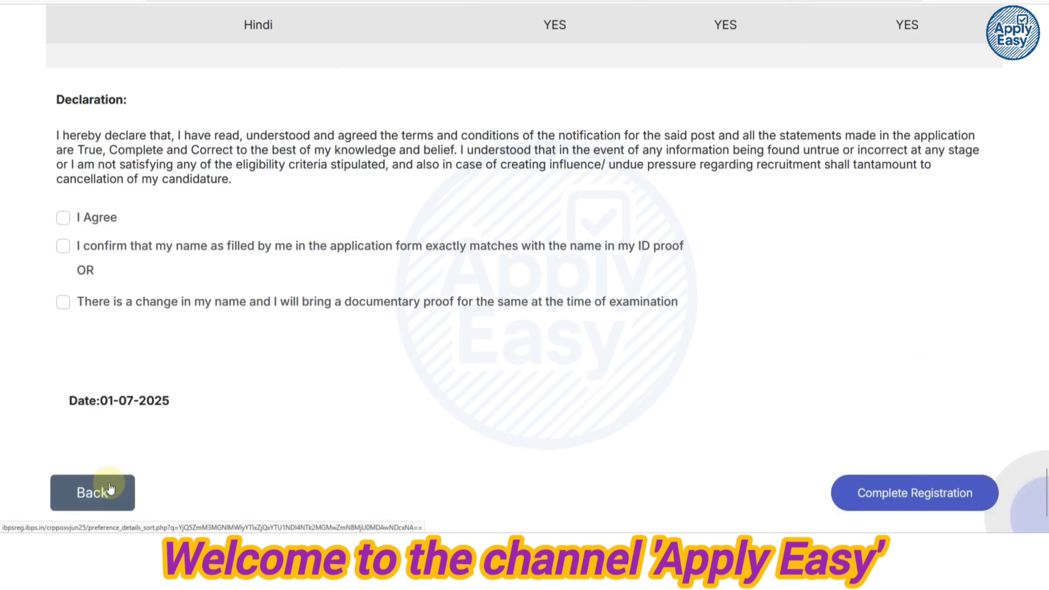
Agree to the declaration, confirm the name matches ID proof, and complete registration.
click(64, 221)
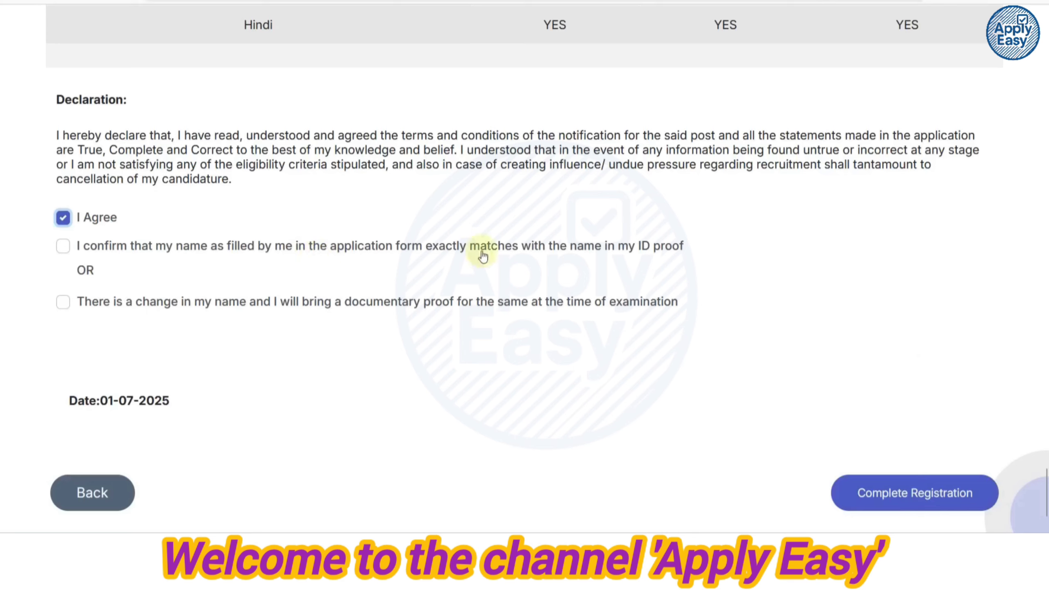
click(64, 247)
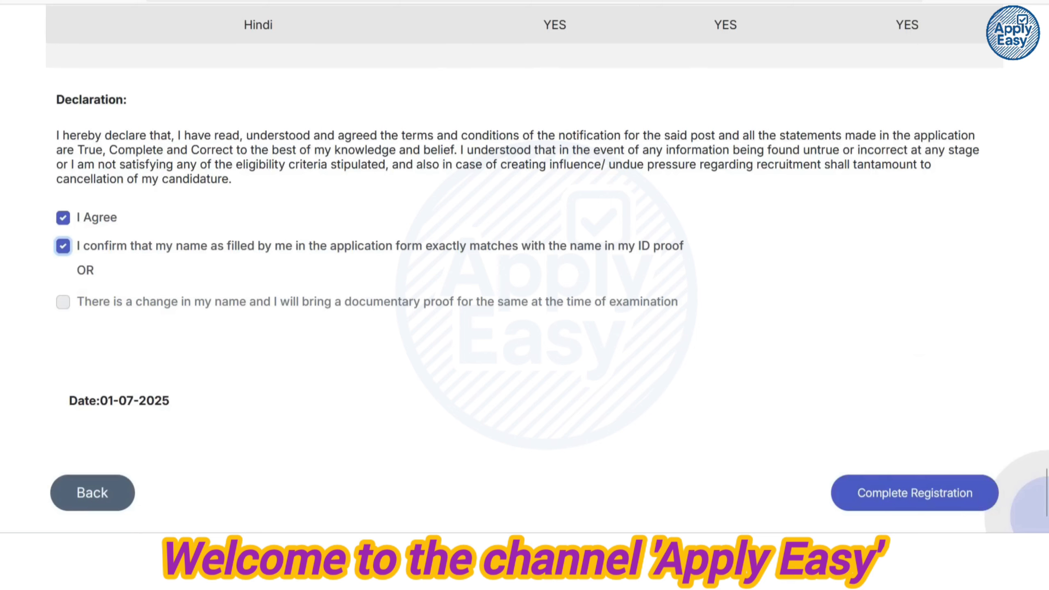
click(909, 496)
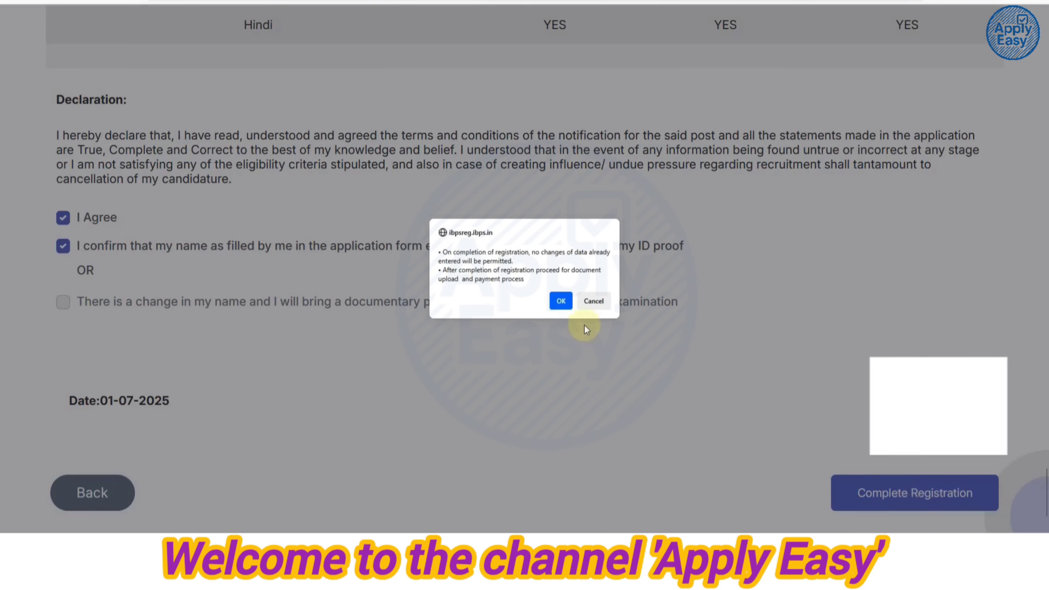
click(561, 301)
click(562, 301)
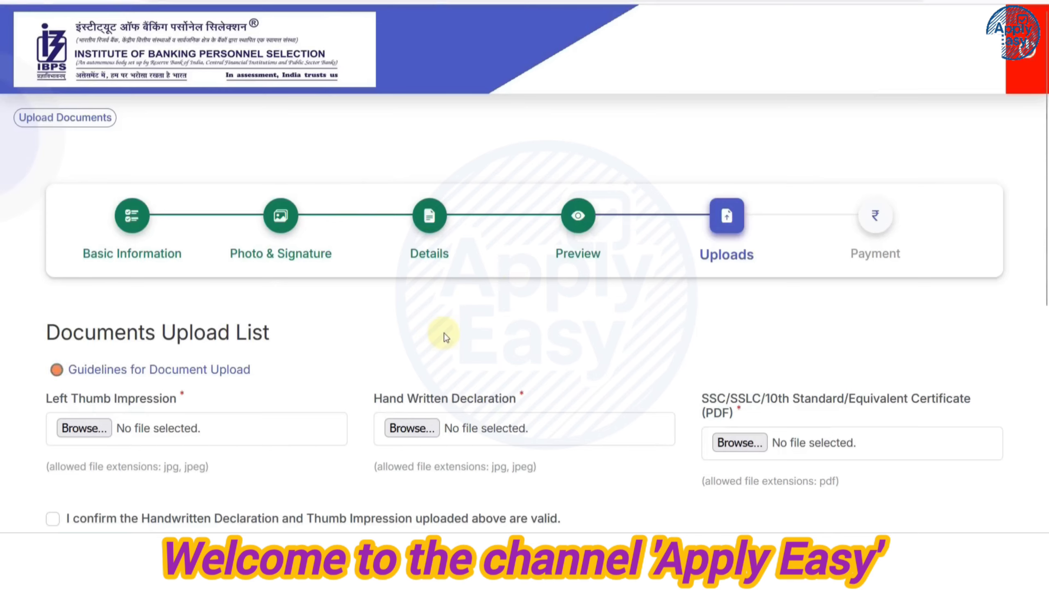
Skip the Hand Written Declaration file choice and open the document upload guidelines.
scroll(444, 334, down, 5)
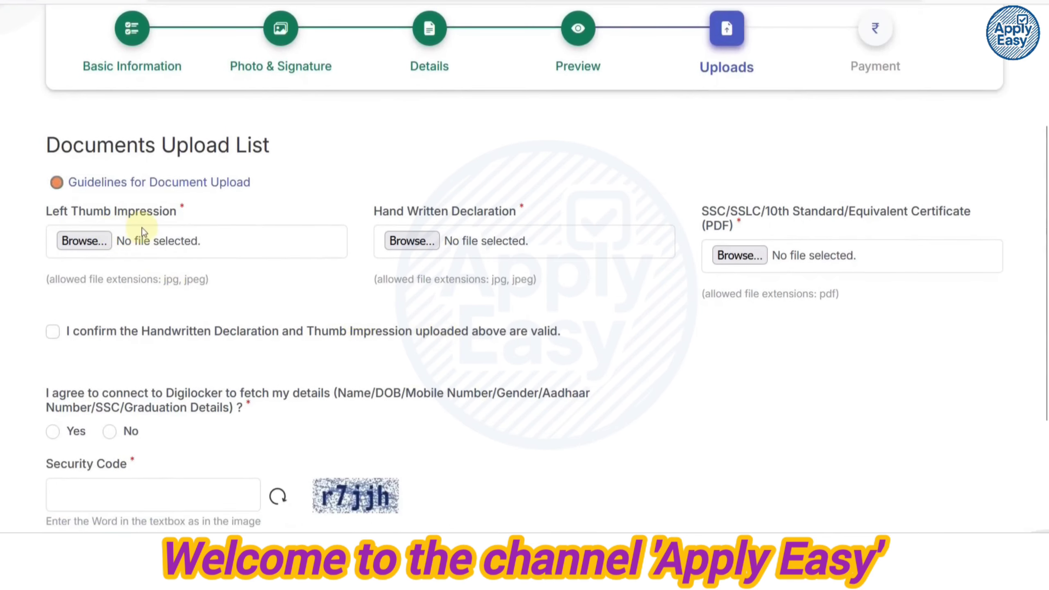
drag(393, 218, 502, 216)
click(667, 247)
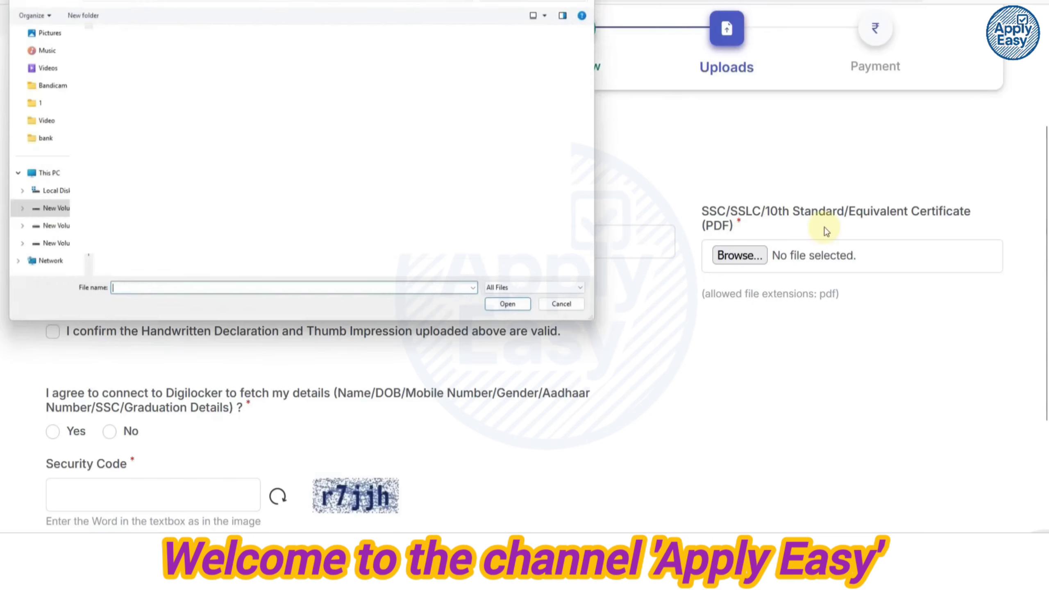
click(570, 307)
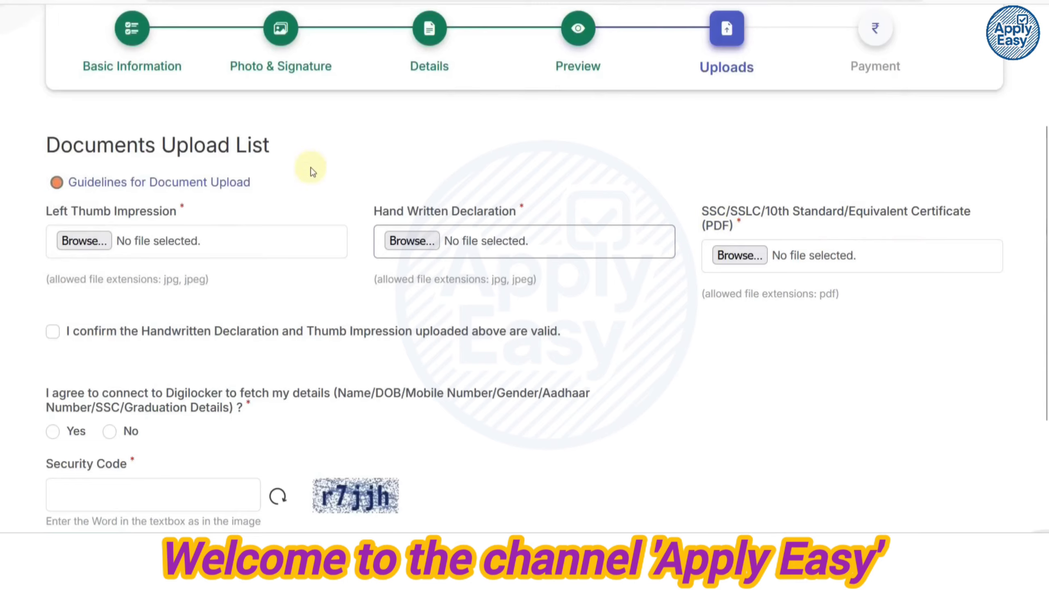
click(231, 182)
Read the thumb impression and declaration rules, highlighting the 50–100 KB limit and English requirement.
scroll(520, 272, down, 6)
scroll(525, 282, down, 15)
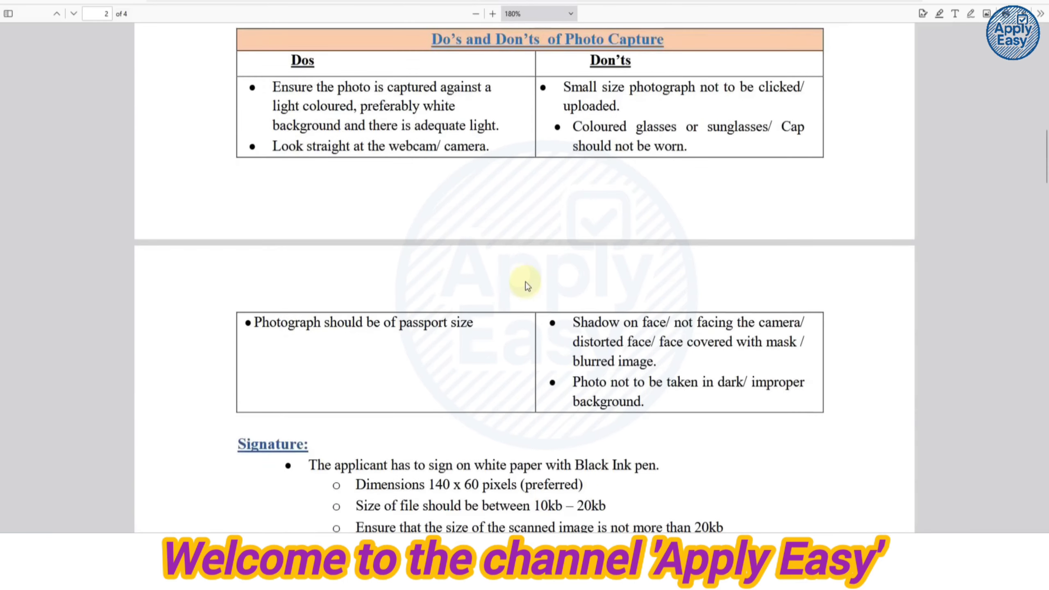
scroll(403, 285, down, 2)
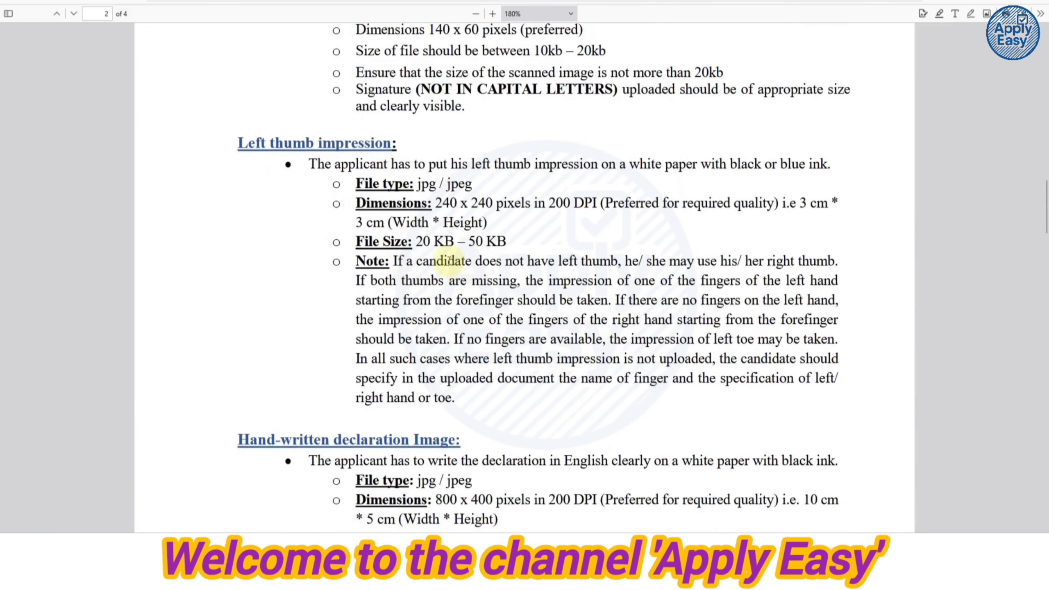
scroll(519, 270, down, 8)
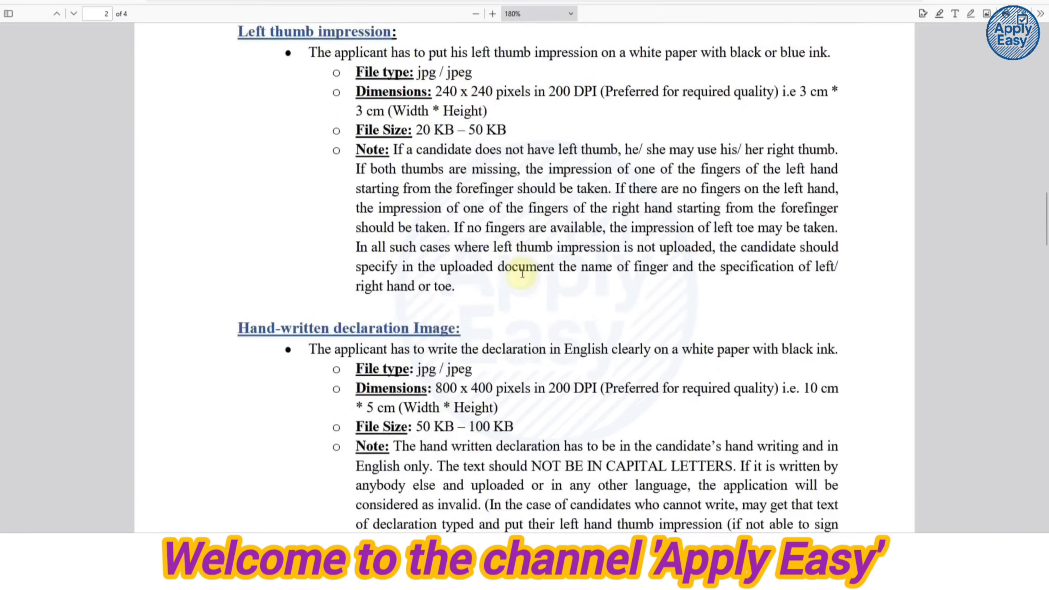
drag(416, 310, 531, 310)
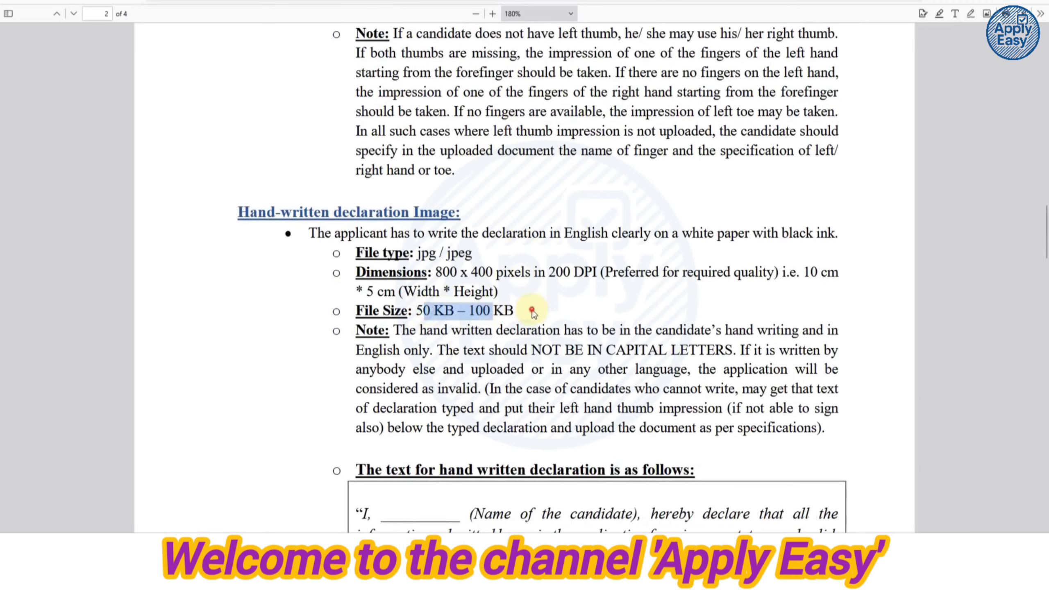
click(531, 310)
drag(566, 234, 616, 234)
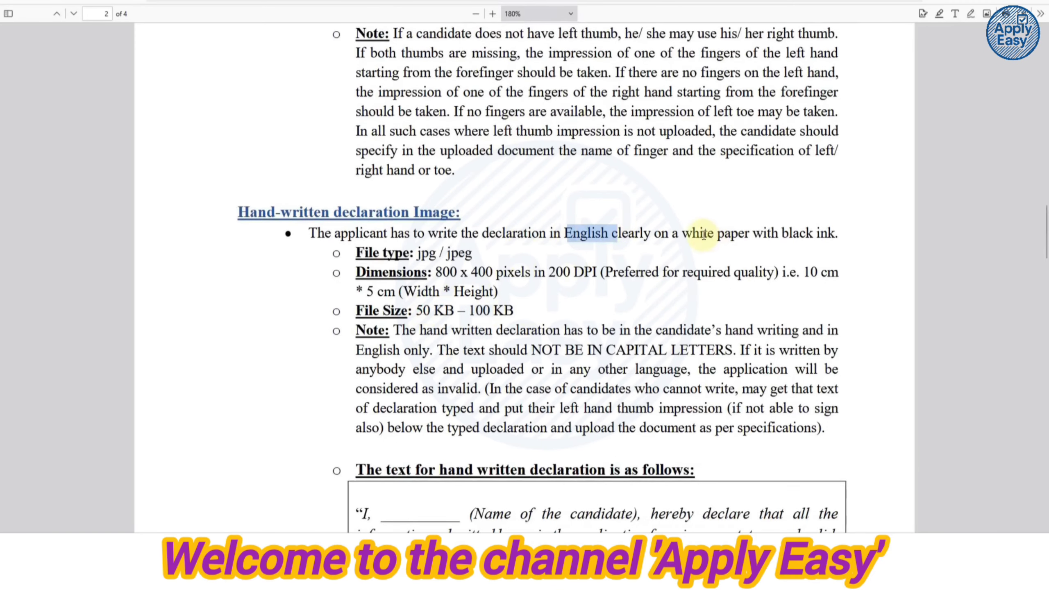
click(738, 238)
drag(795, 234, 828, 234)
Highlight the 'hereby declare' wording and continue to page 3's SSC/SSLC certificate rules.
scroll(567, 387, down, 1)
scroll(566, 386, down, 7)
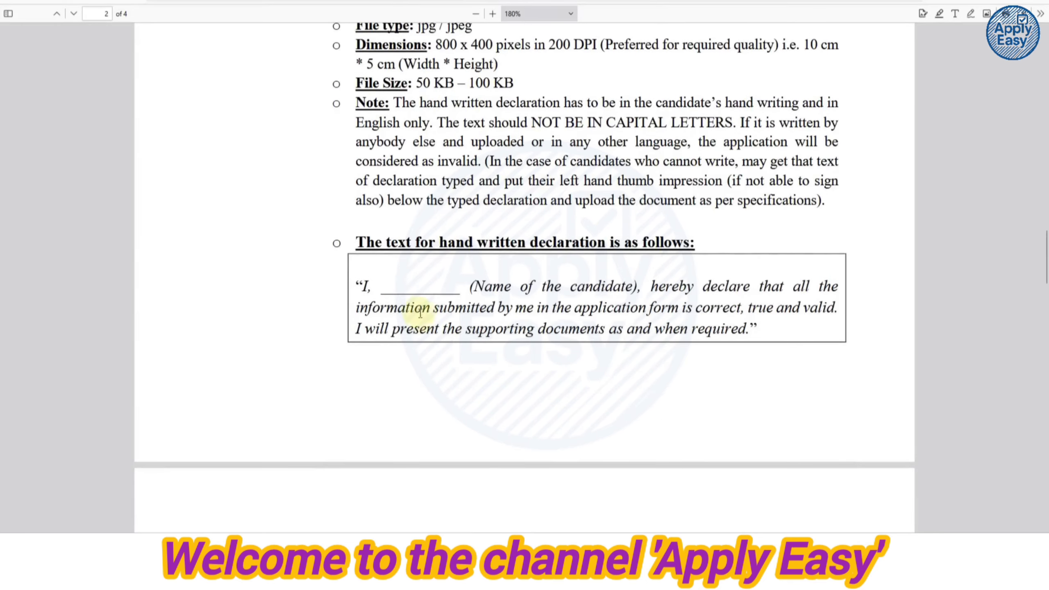
drag(362, 286, 458, 287)
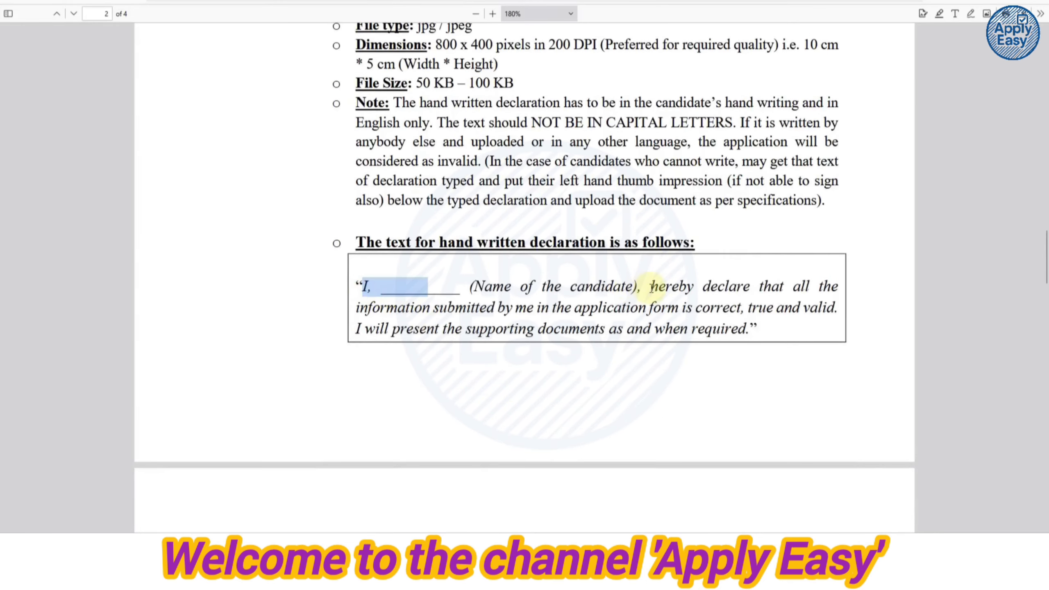
drag(650, 287, 715, 287)
click(727, 329)
scroll(668, 330, down, 8)
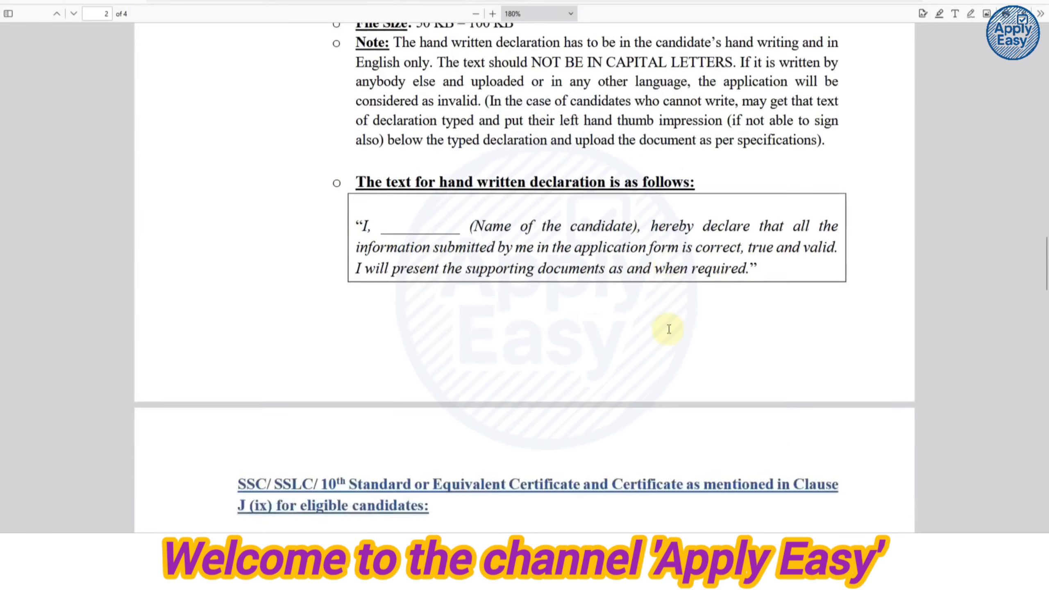
scroll(668, 330, down, 6)
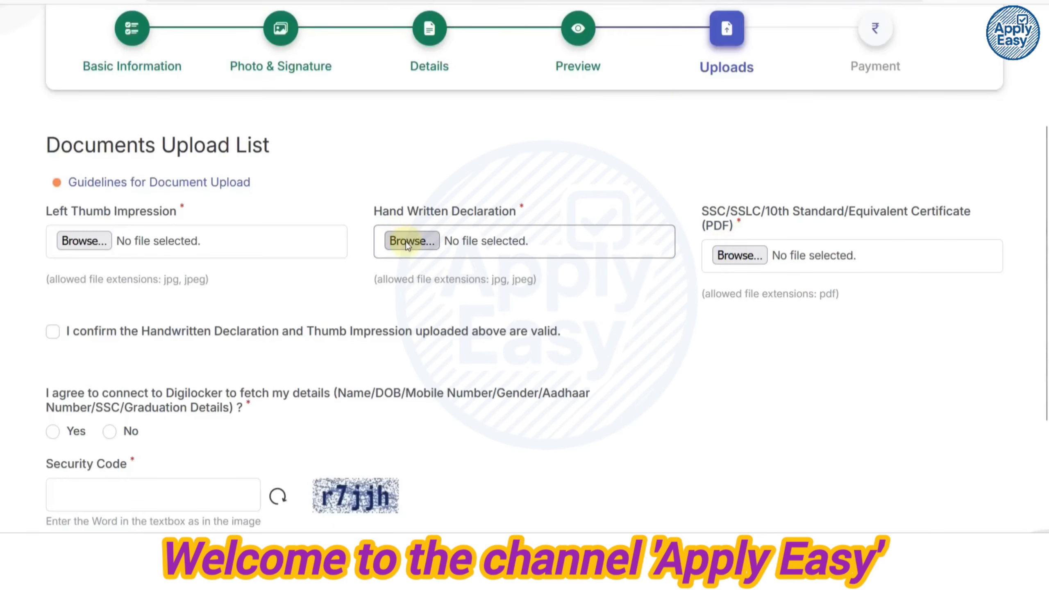
Upload sel.jpg as the handwritten declaration and LEFT1.jpg as the left thumb impression.
click(406, 241)
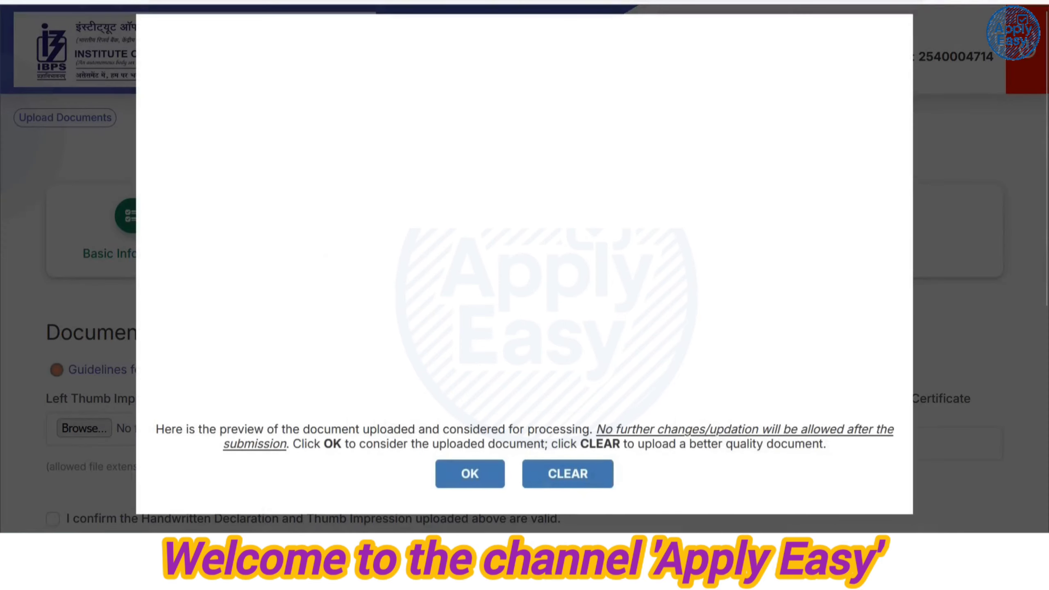
click(469, 474)
scroll(304, 356, down, 3)
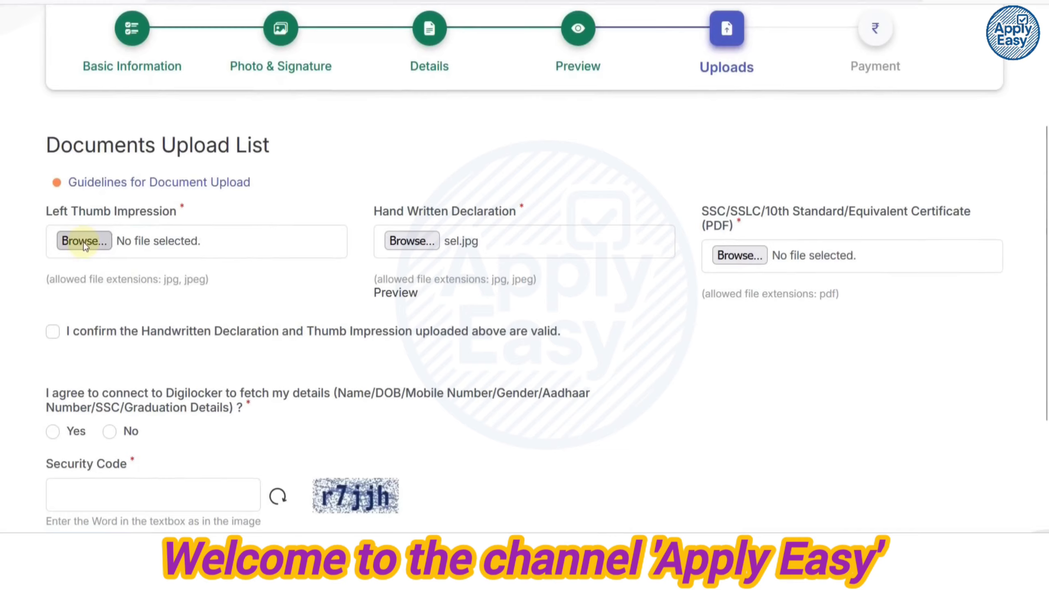
click(126, 240)
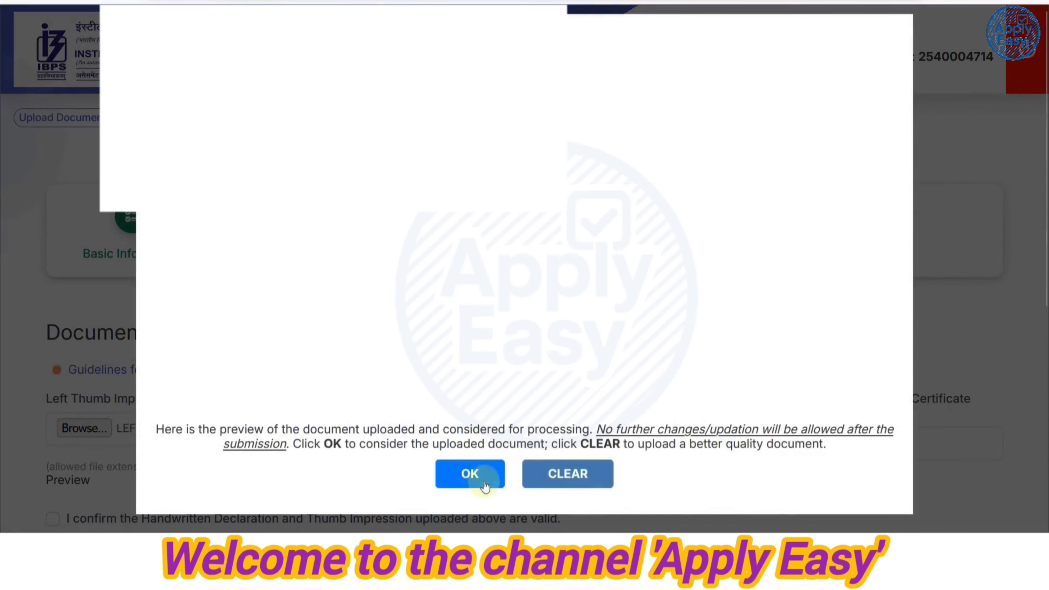
click(483, 481)
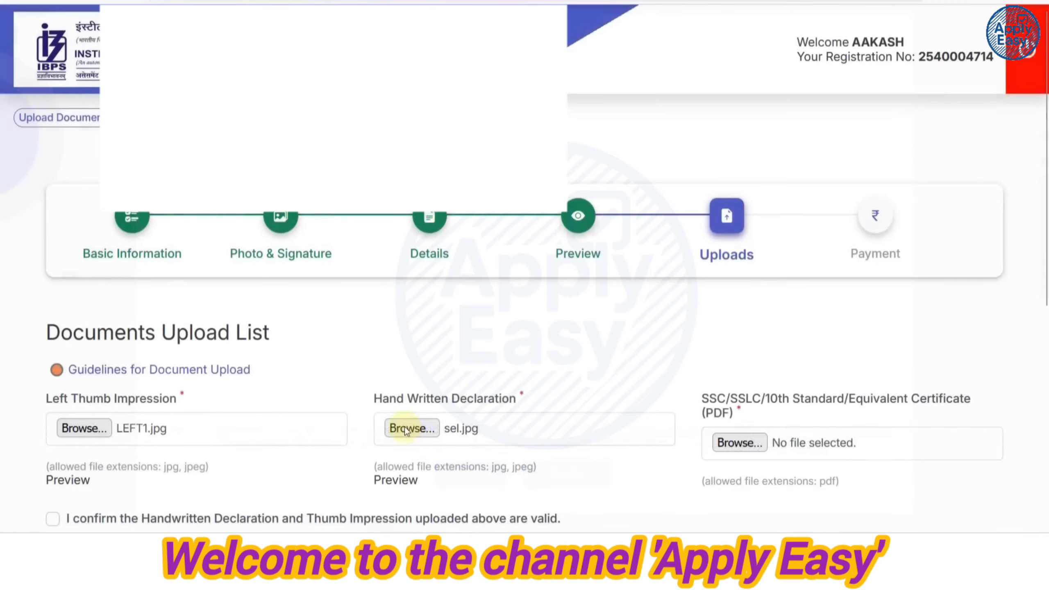
Tick the confirmation that the declaration and thumb impression are valid.
scroll(785, 322, down, 4)
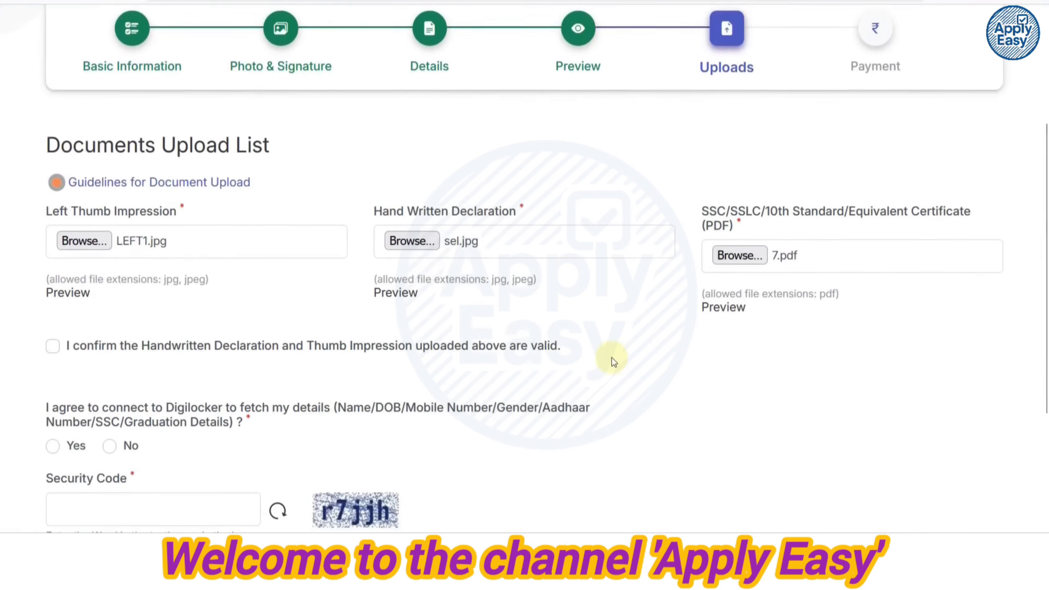
scroll(455, 331, down, 2)
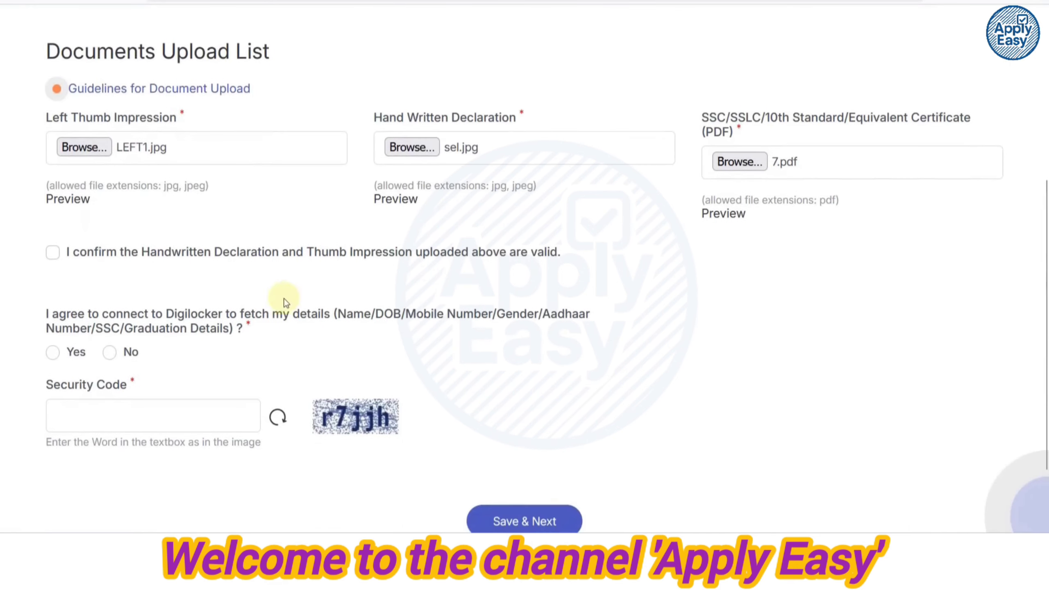
click(51, 253)
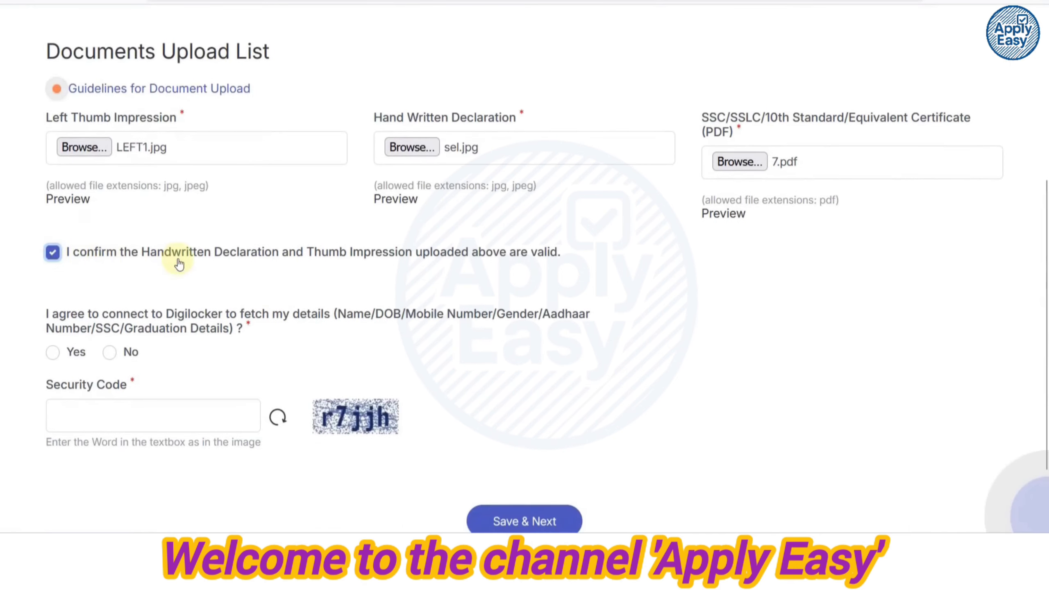
scroll(179, 259, down, 2)
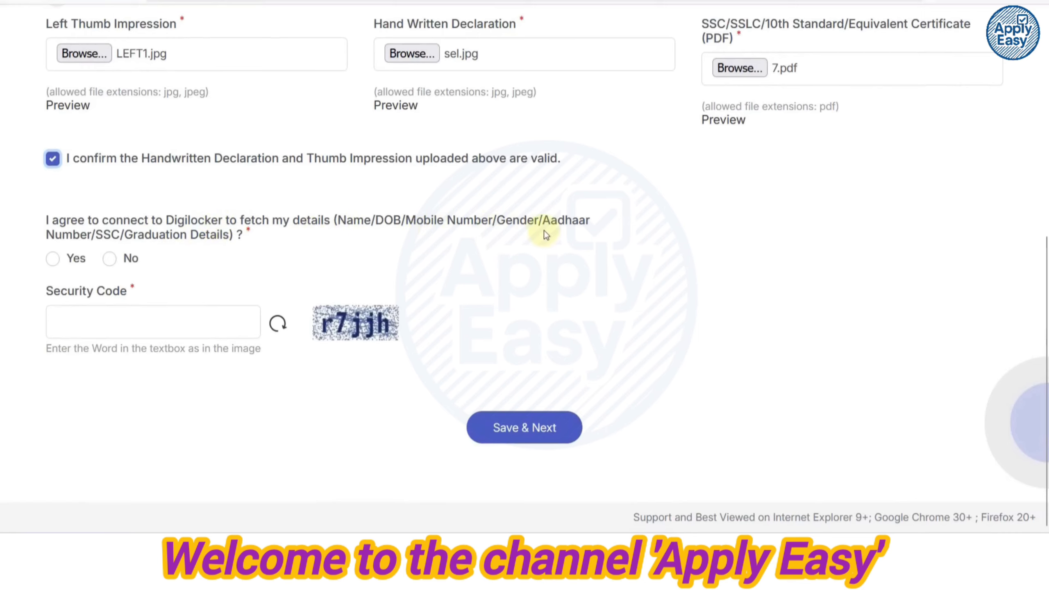
Decline the DigiLocker connection by cancelling its prompt and answering No.
click(52, 259)
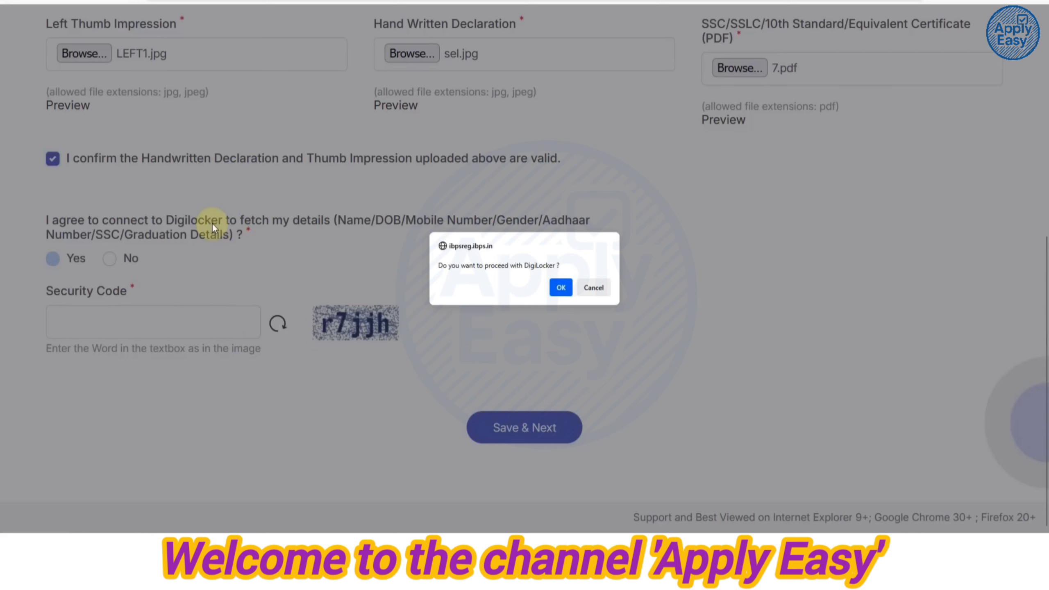
click(593, 288)
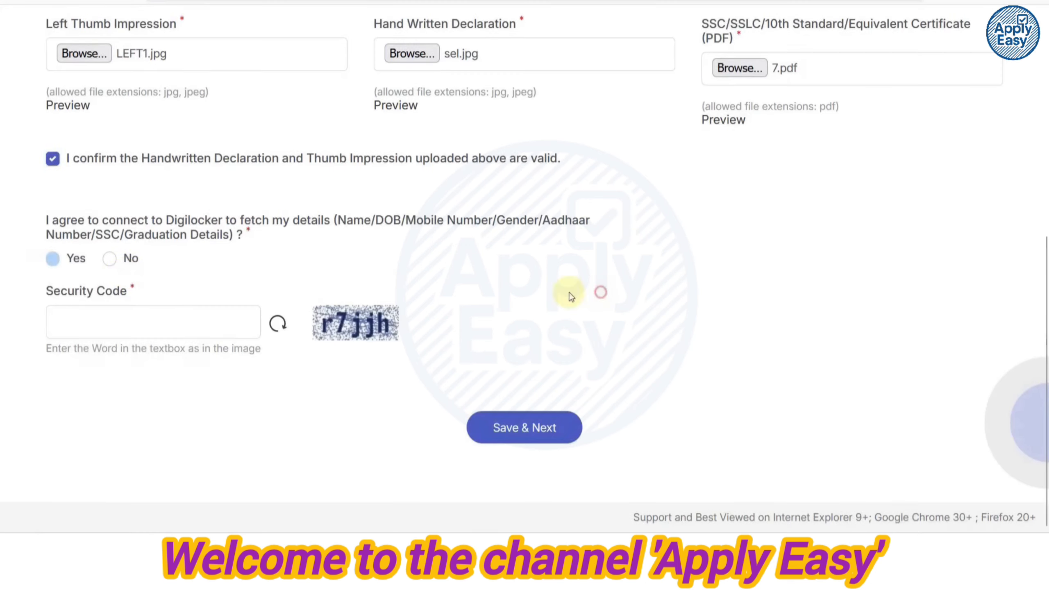
click(109, 259)
Enter the security code and save the uploads to reach the 175.00 Payment page.
click(152, 318)
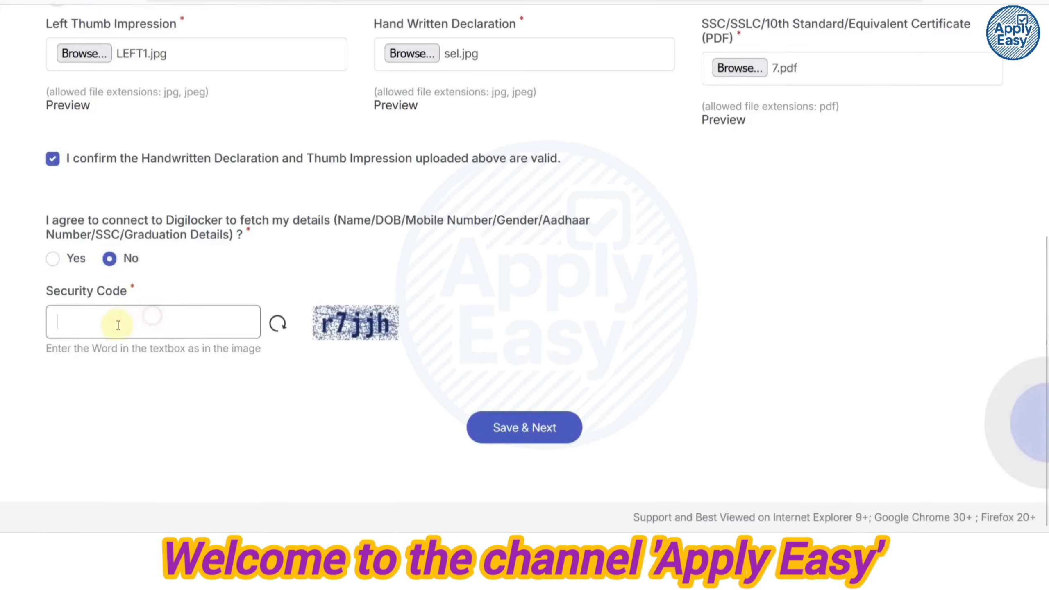
click(498, 427)
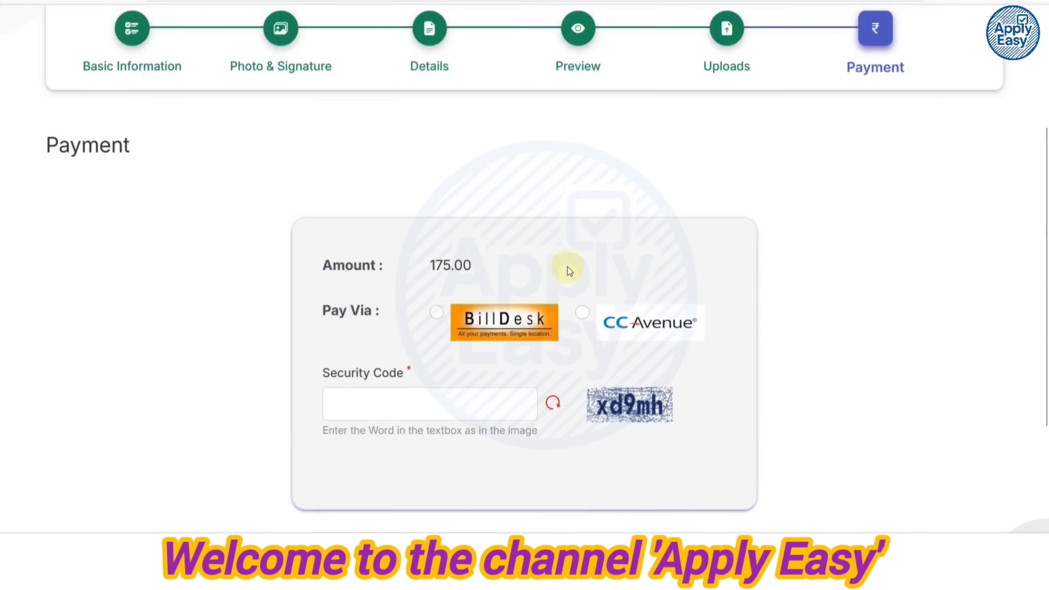
scroll(569, 271, down, 2)
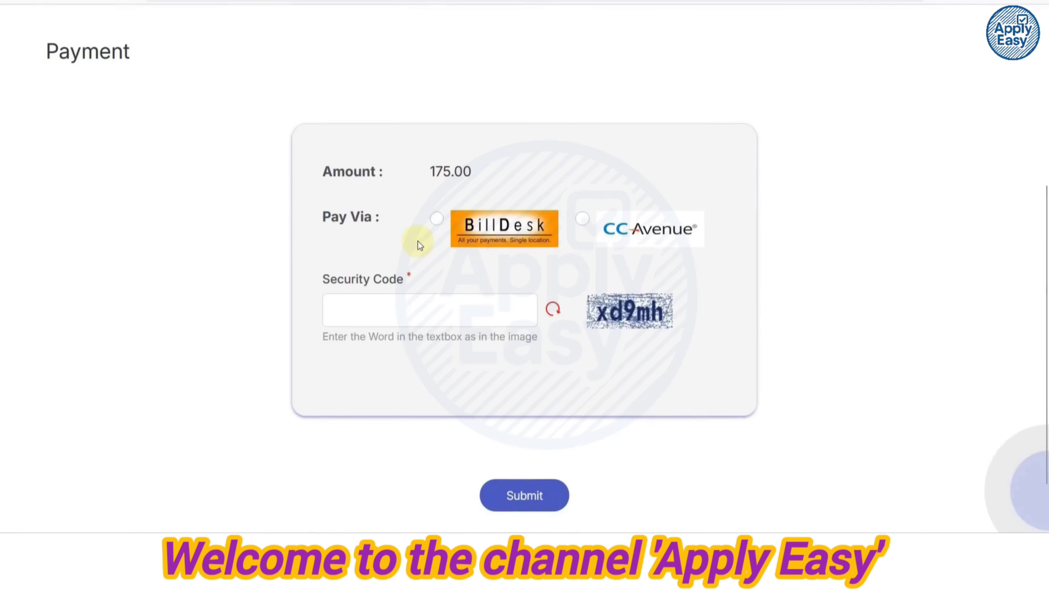